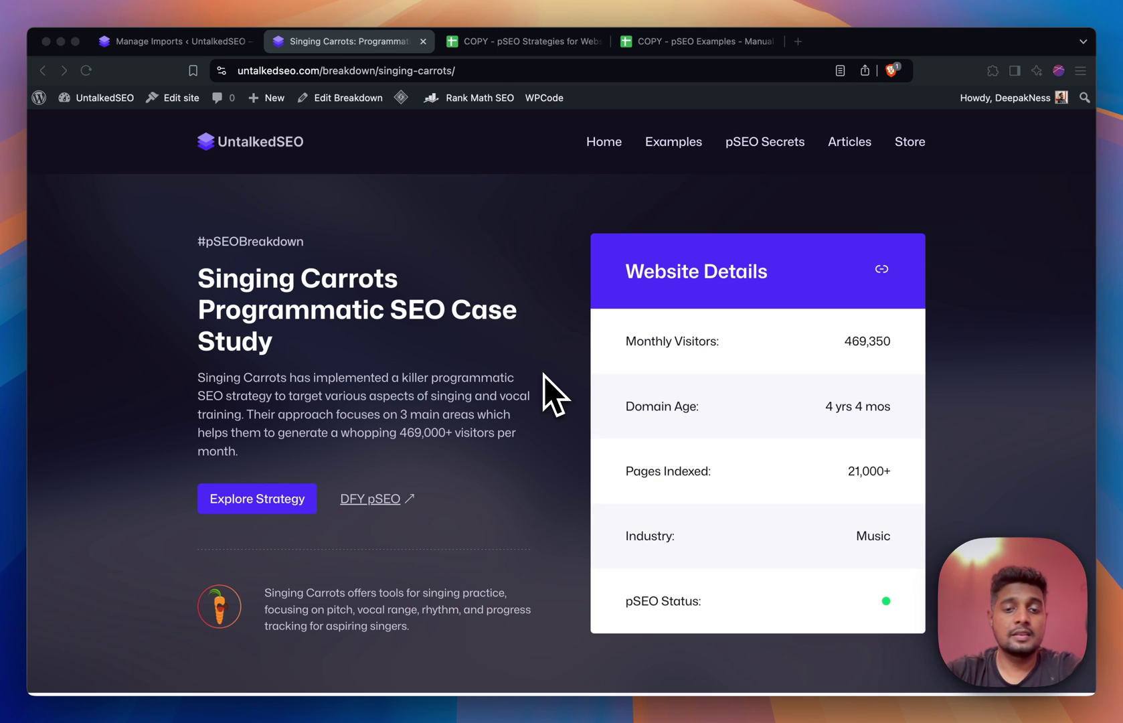
Step: Scroll the Singing Carrots case study, then switch to the X thread about the programmatic pages
{"action": "scroll", "coordinate": [545, 375], "scroll_direction": "down", "scroll_amount": 5}
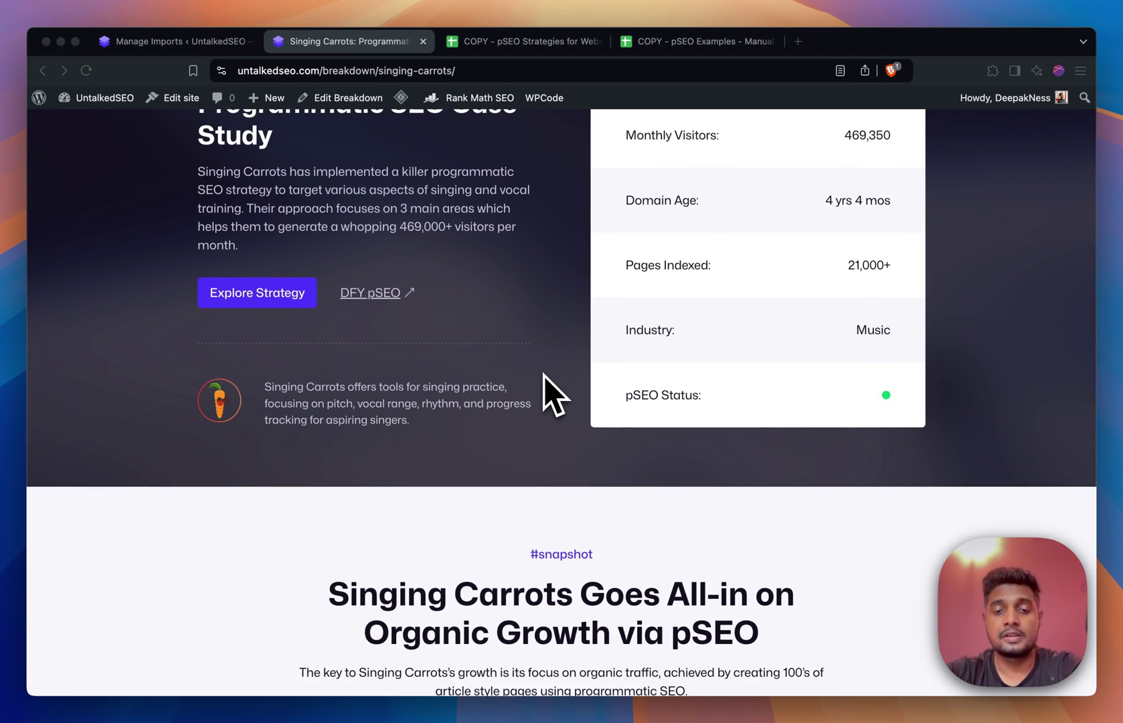
{"action": "key", "text": "super+Tab"}
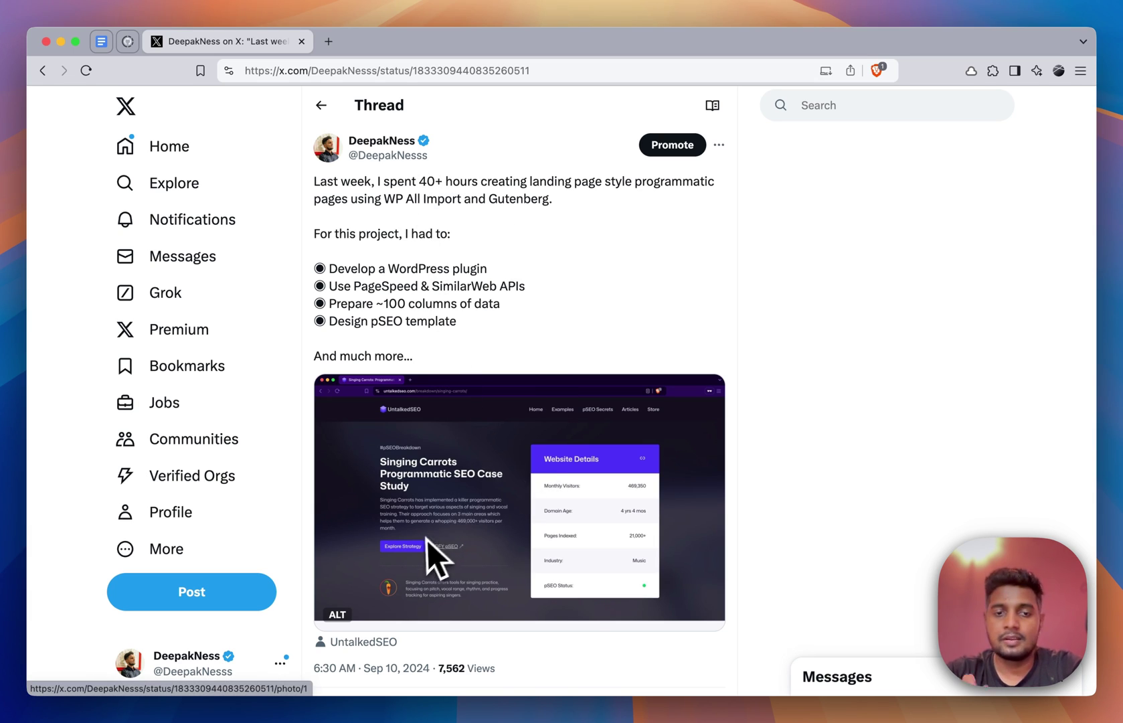
Step: Scroll the X thread down to the replies and back up to the 40+ hour pSEO post
{"action": "scroll", "coordinate": [422, 542], "scroll_direction": "down", "scroll_amount": 5}
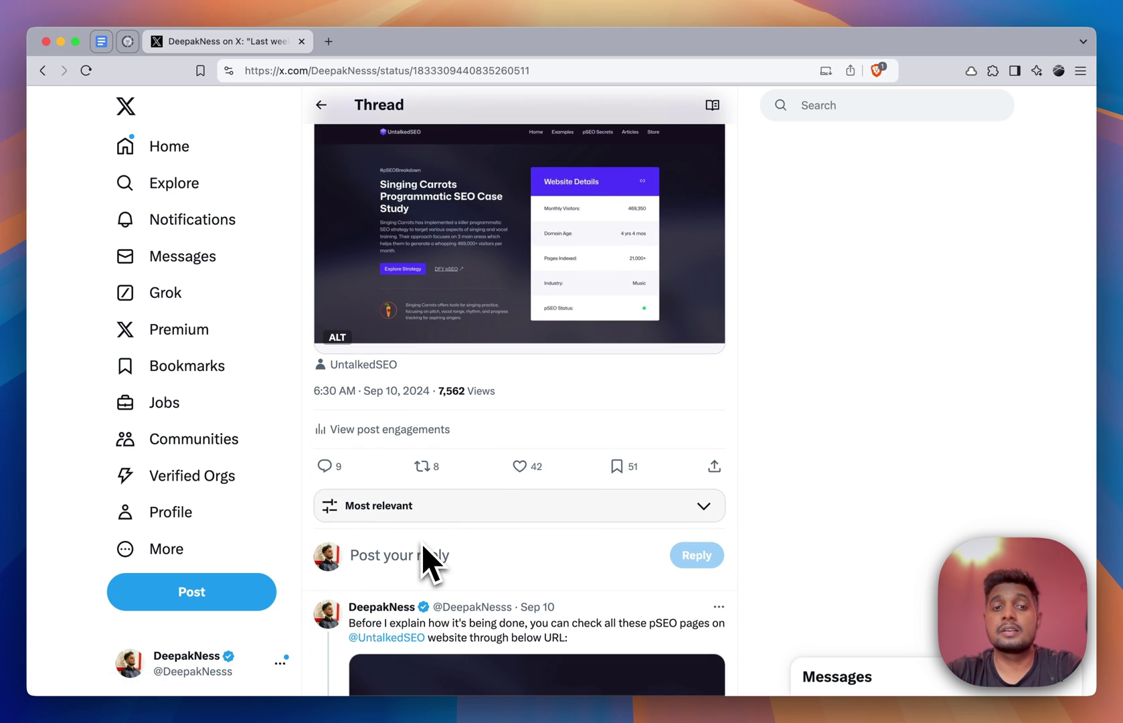
{"action": "scroll", "coordinate": [422, 544], "scroll_direction": "up", "scroll_amount": 5}
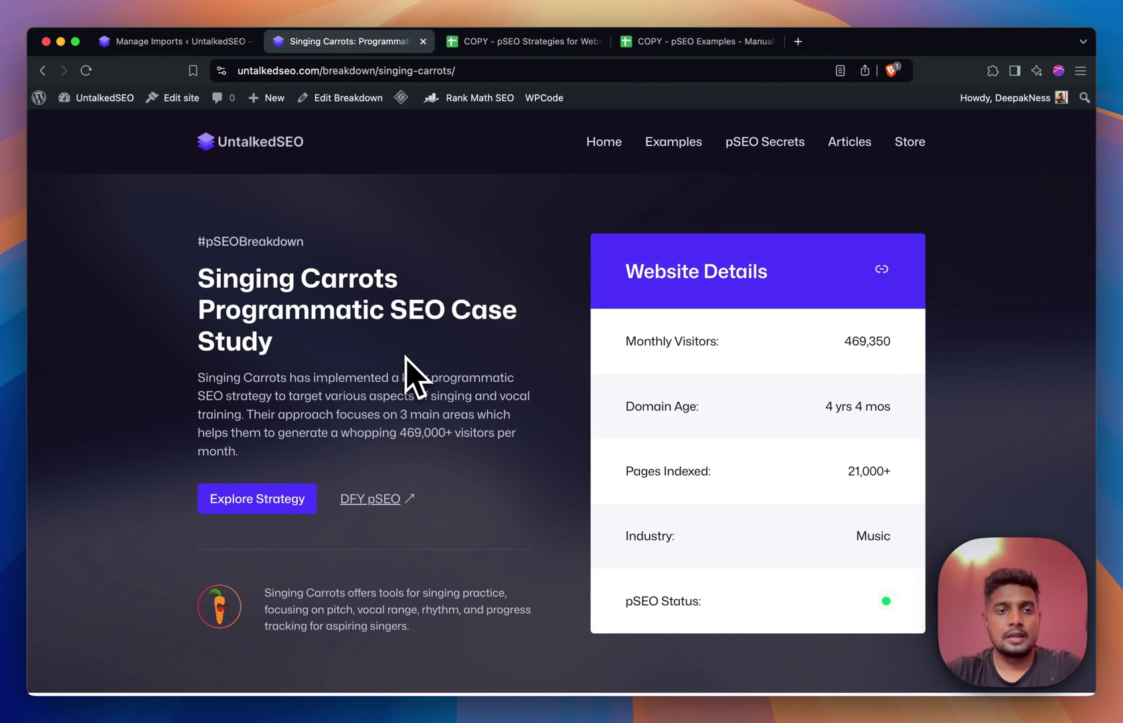
{"action": "scroll", "coordinate": [334, 308], "scroll_direction": "down", "scroll_amount": 2}
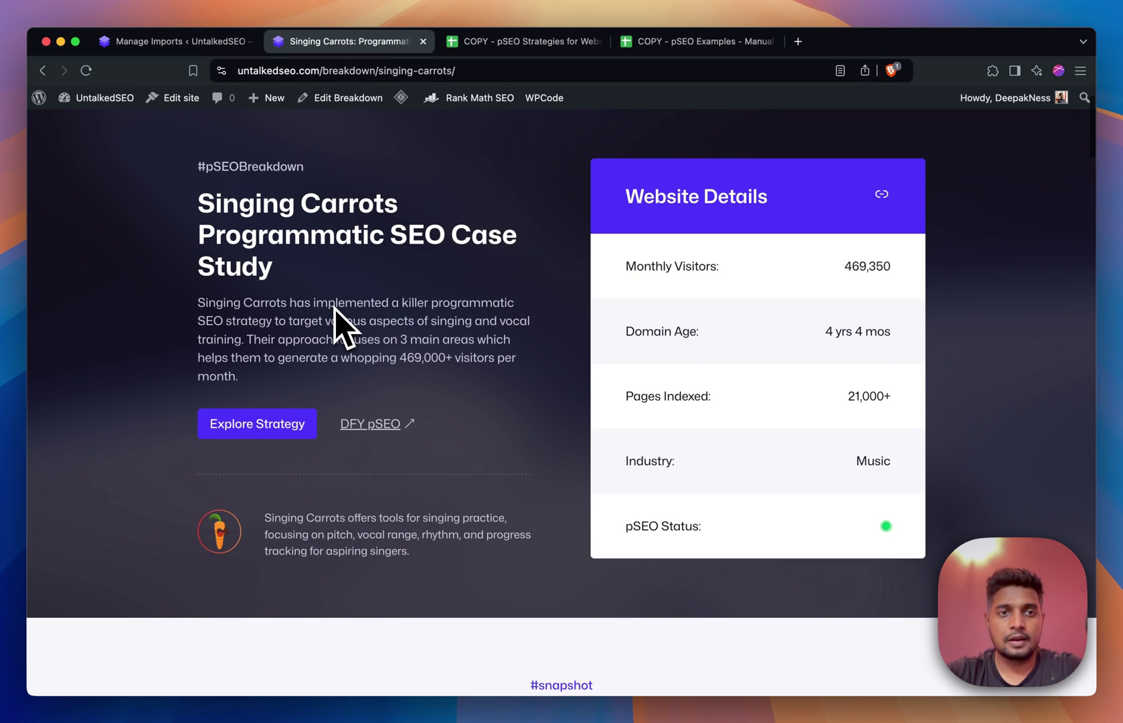
{"action": "scroll", "coordinate": [314, 241], "scroll_direction": "down", "scroll_amount": 1}
{"action": "scroll", "coordinate": [402, 356], "scroll_direction": "down", "scroll_amount": 2}
{"action": "scroll", "coordinate": [402, 356], "scroll_direction": "down", "scroll_amount": 10}
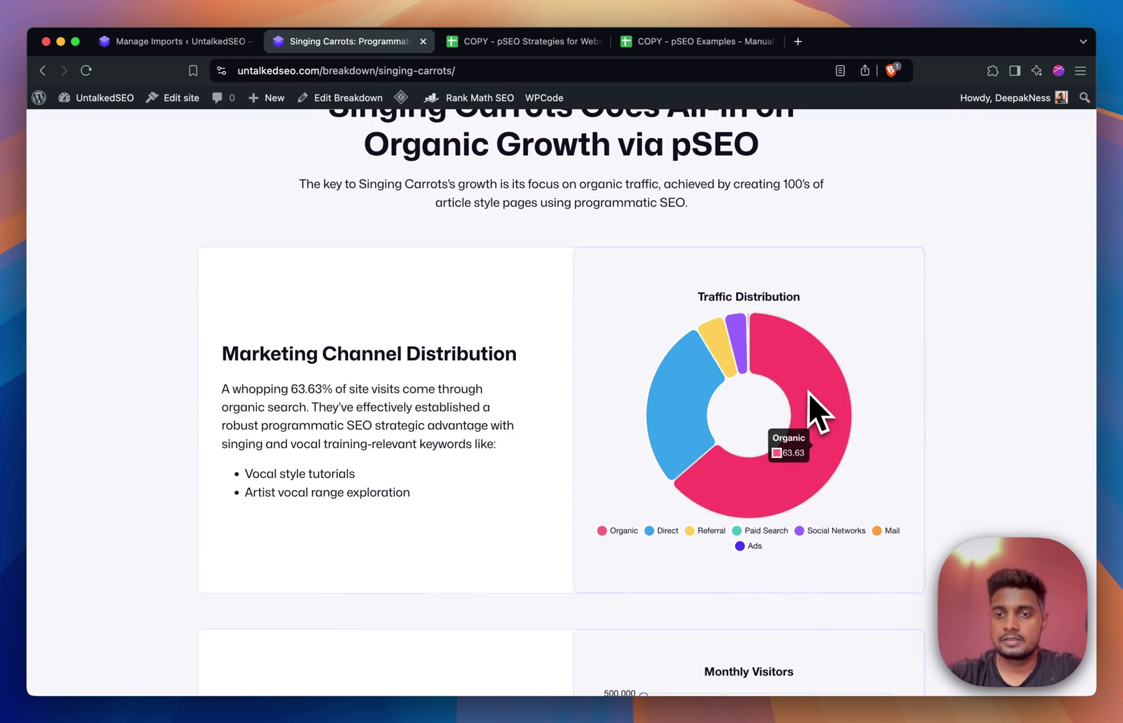
{"action": "scroll", "coordinate": [732, 376], "scroll_direction": "down", "scroll_amount": 7}
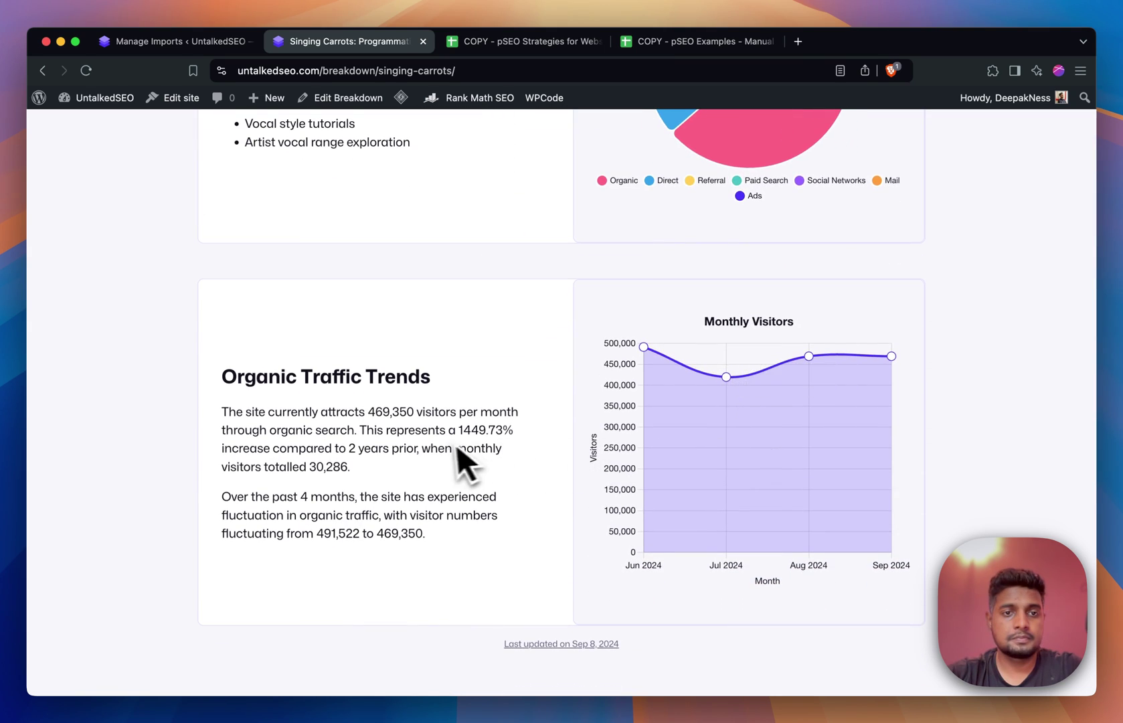
{"action": "scroll", "coordinate": [462, 455], "scroll_direction": "down", "scroll_amount": 8}
{"action": "scroll", "coordinate": [579, 516], "scroll_direction": "down", "scroll_amount": 6}
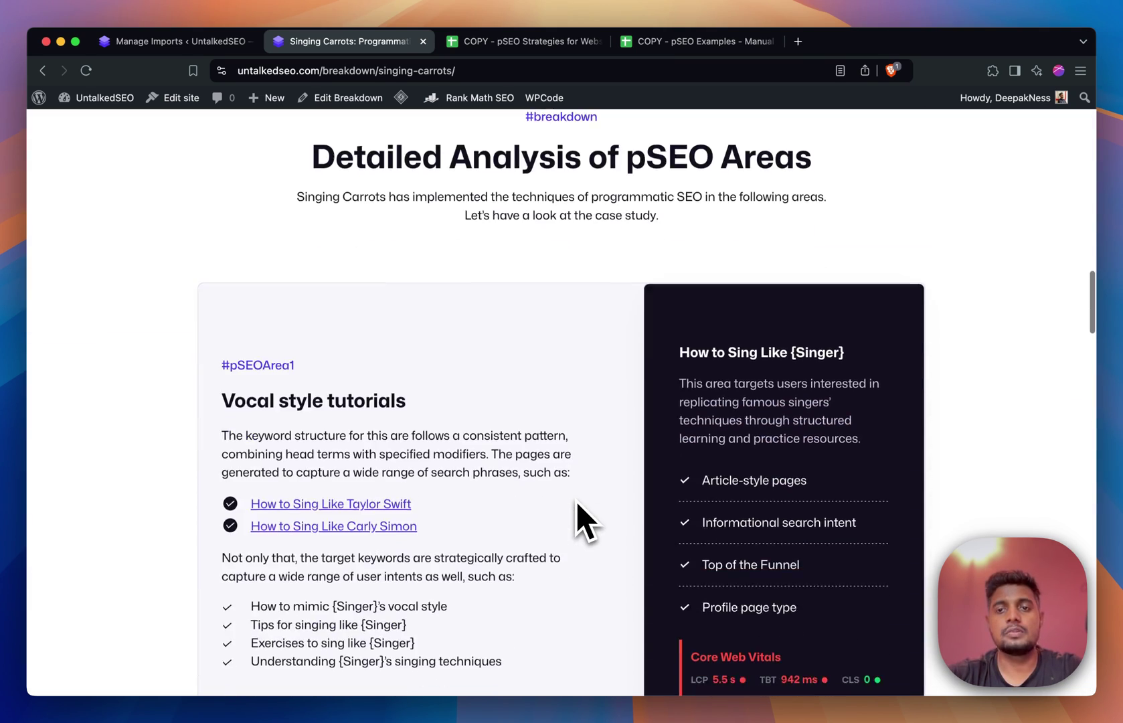
{"action": "scroll", "coordinate": [586, 524], "scroll_direction": "down", "scroll_amount": 3}
{"action": "scroll", "coordinate": [585, 524], "scroll_direction": "down", "scroll_amount": 20}
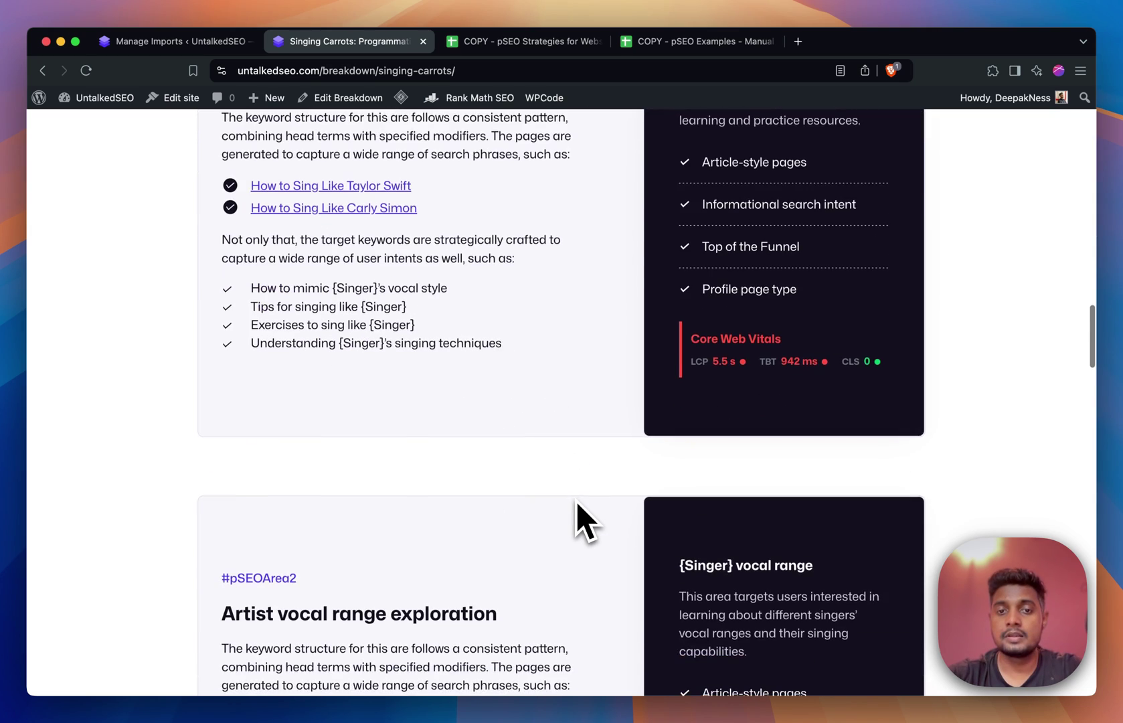
{"action": "scroll", "coordinate": [576, 504], "scroll_direction": "down", "scroll_amount": 3}
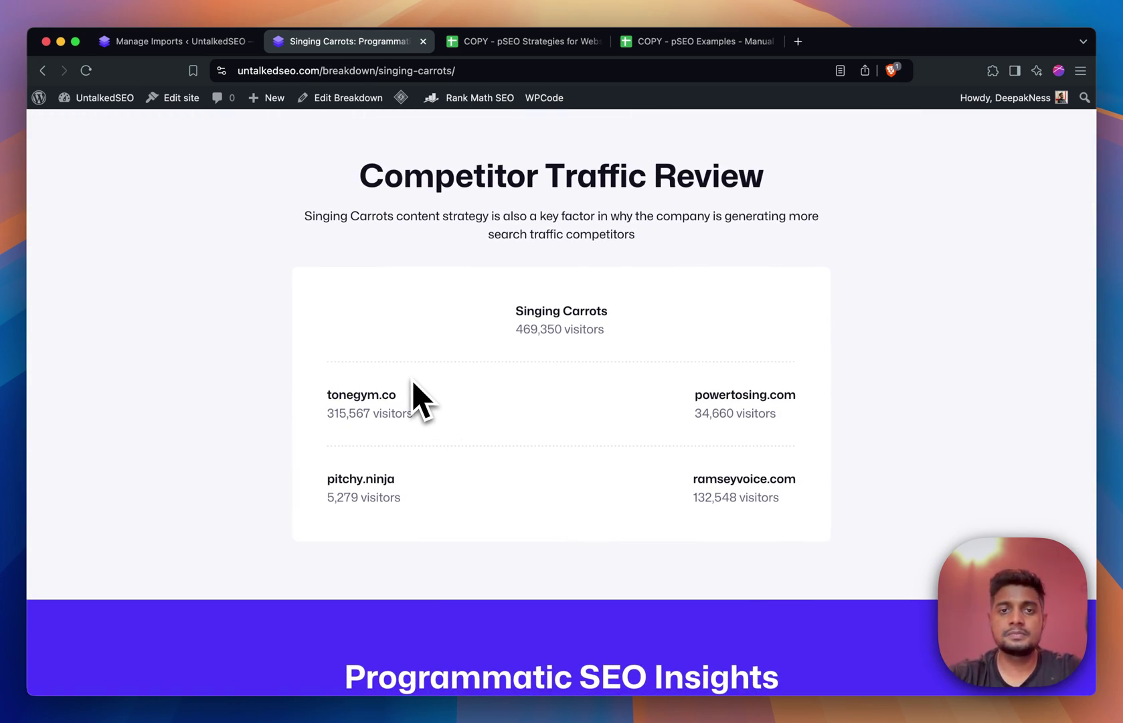
{"action": "scroll", "coordinate": [412, 383], "scroll_direction": "down", "scroll_amount": 10}
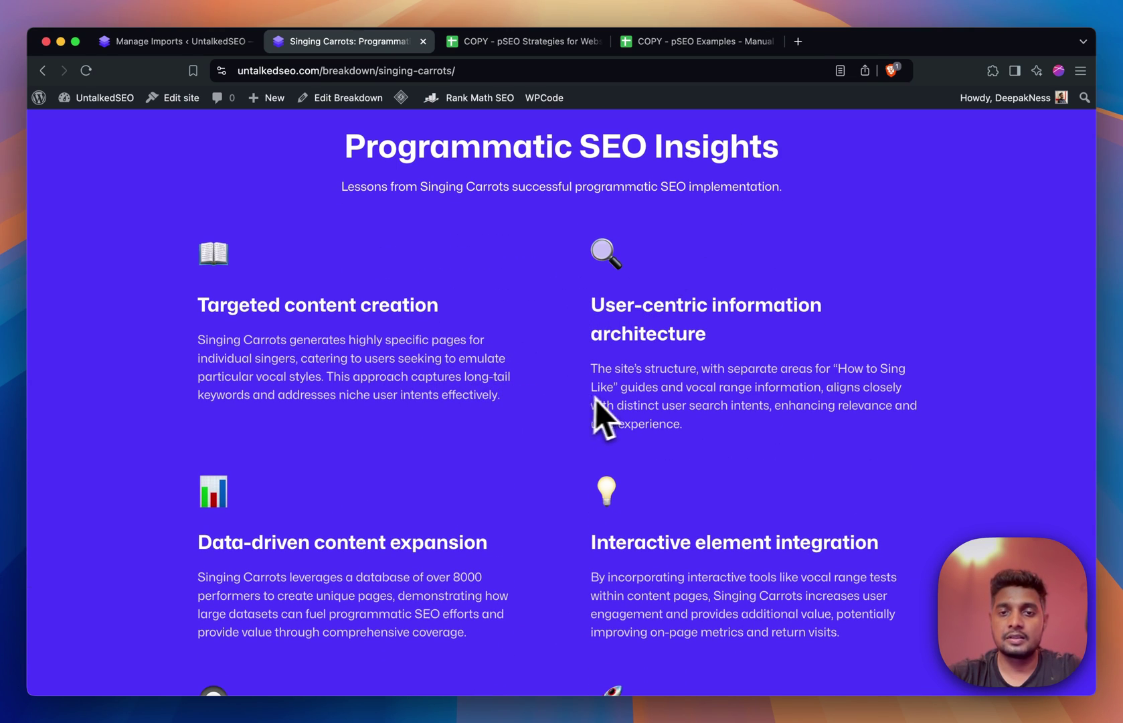
{"action": "scroll", "coordinate": [609, 398], "scroll_direction": "down", "scroll_amount": 12}
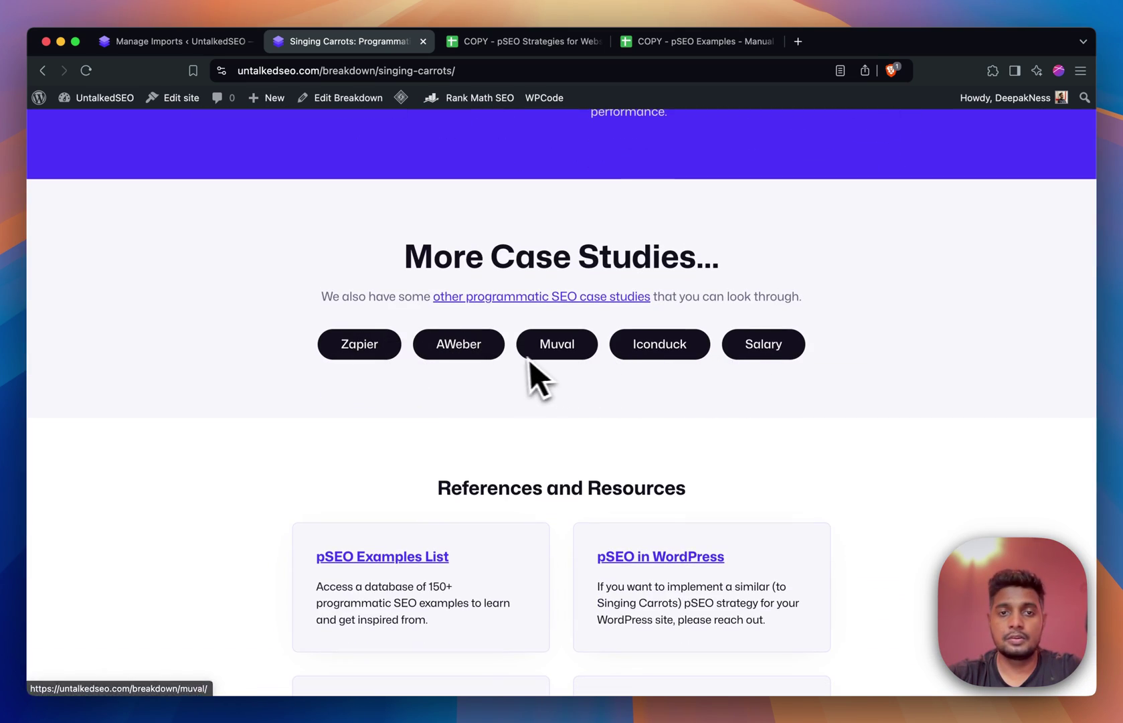
{"action": "scroll", "coordinate": [402, 368], "scroll_direction": "down", "scroll_amount": 5}
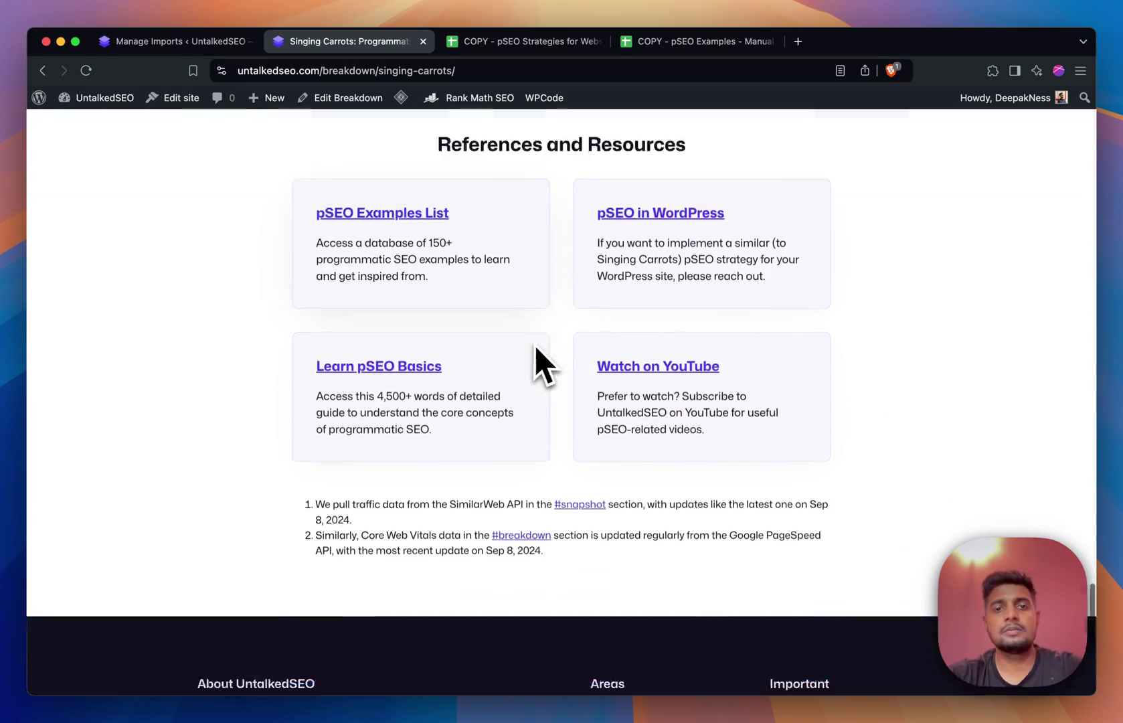
{"action": "scroll", "coordinate": [540, 362], "scroll_direction": "up", "scroll_amount": 2}
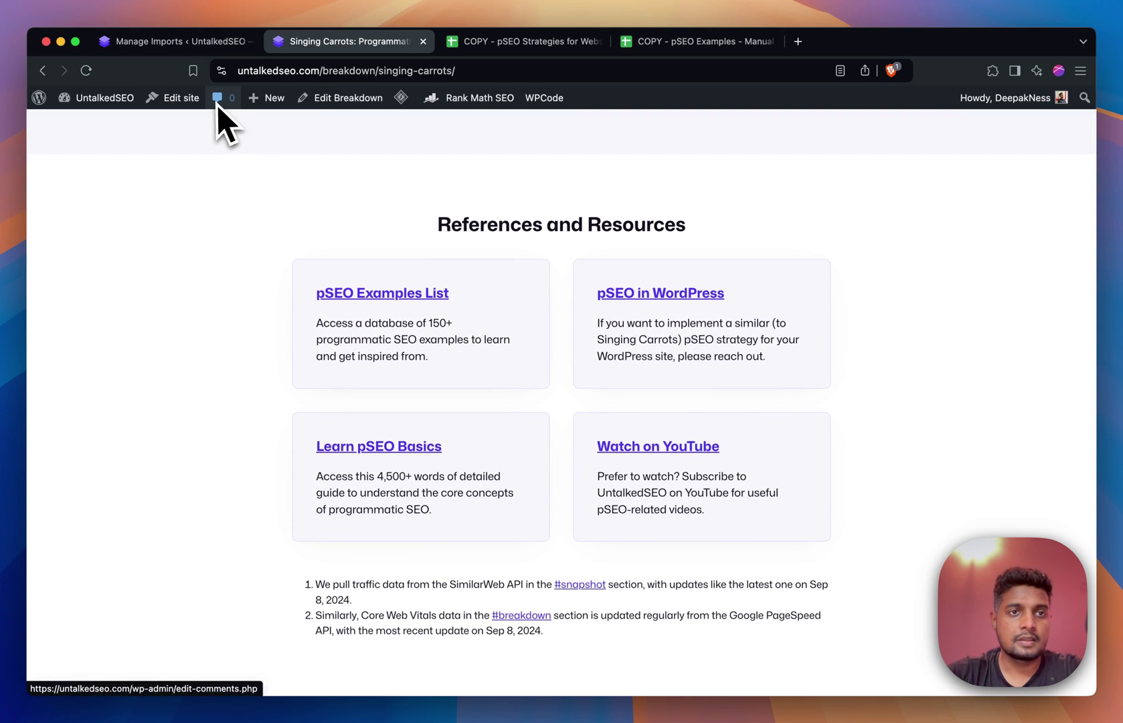
Step: Go to the installed plugins list and point out Advanced Custom Fields
{"action": "left_click", "coordinate": [200, 52]}
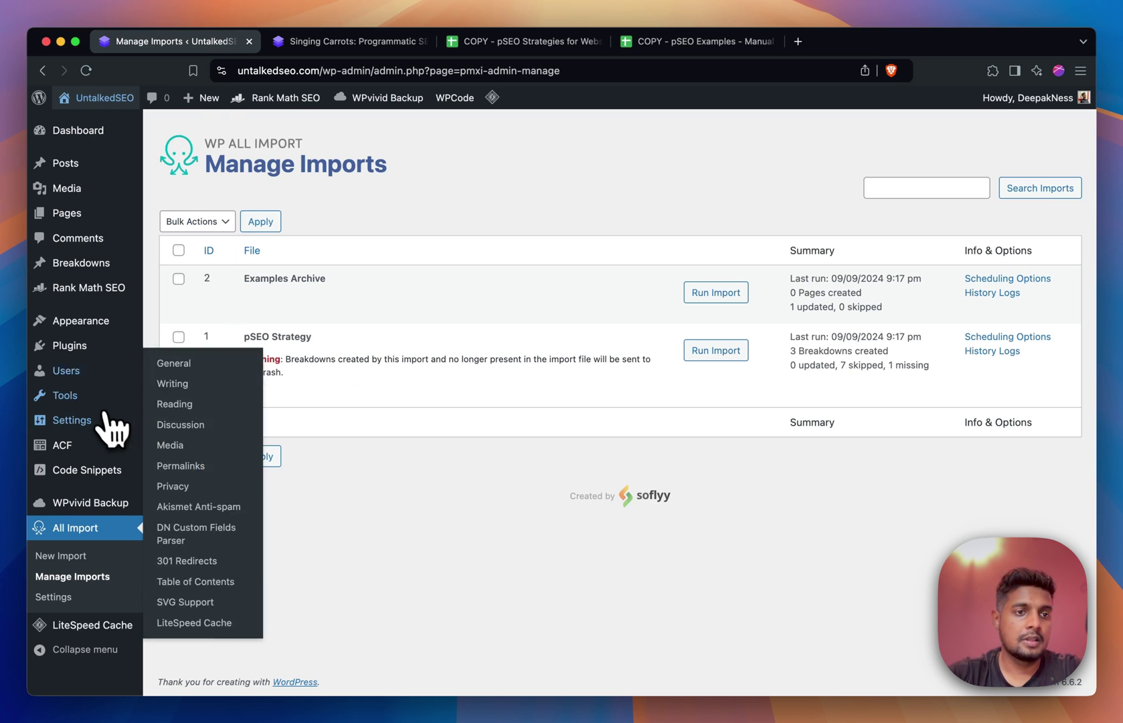
{"action": "left_click", "coordinate": [92, 353]}
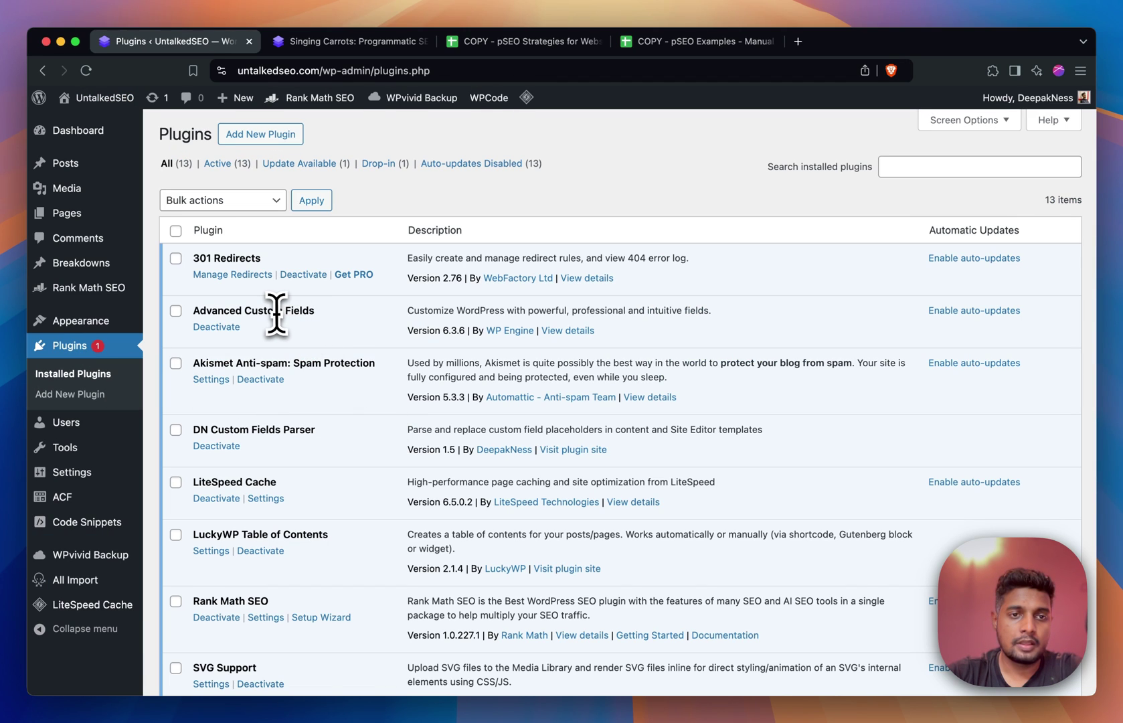
{"action": "triple_click", "coordinate": [274, 312]}
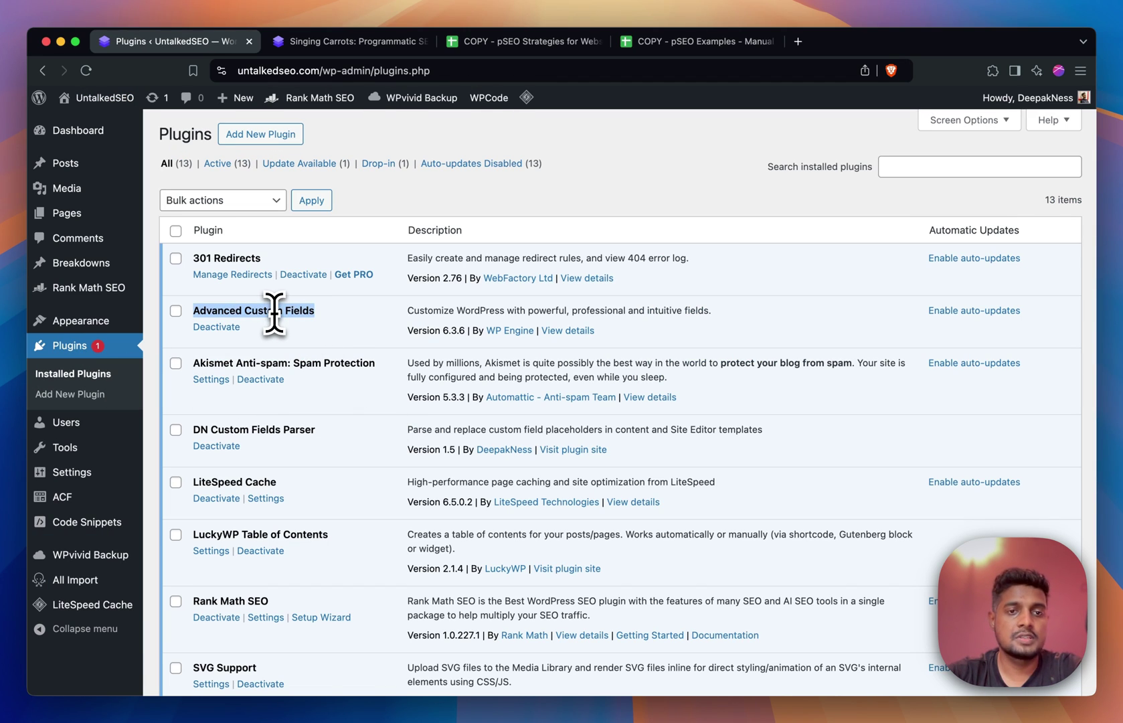
{"action": "scroll", "coordinate": [271, 311], "scroll_direction": "down", "scroll_amount": 5}
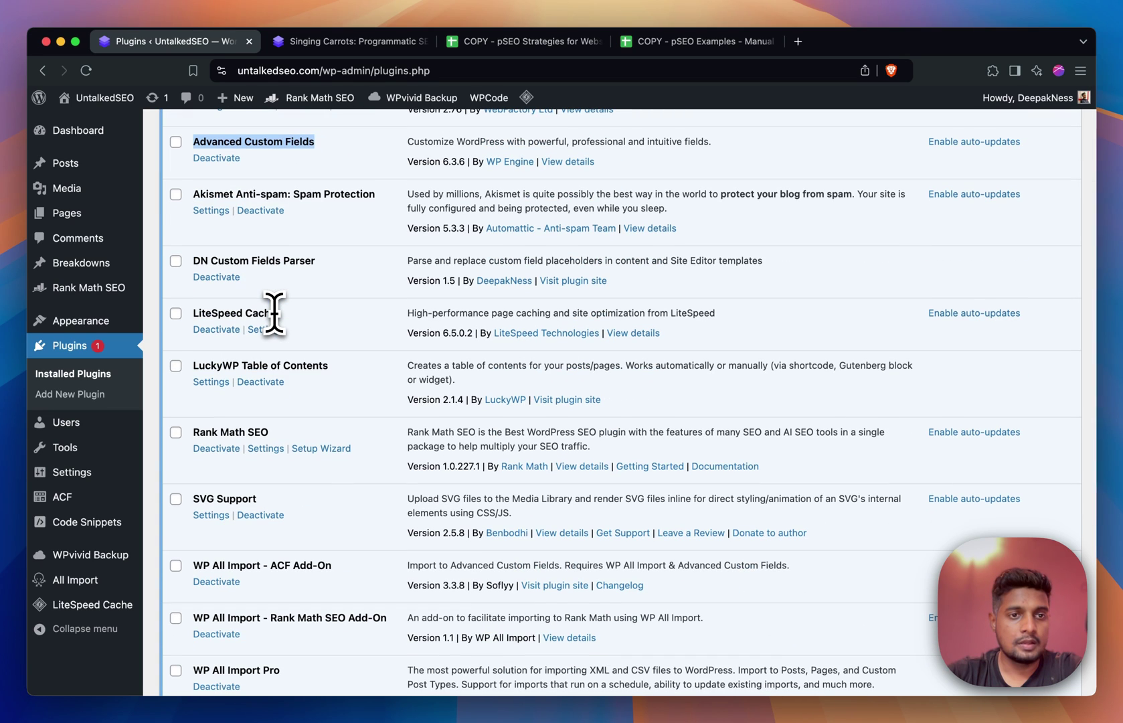
{"action": "scroll", "coordinate": [271, 311], "scroll_direction": "down", "scroll_amount": 2}
{"action": "scroll", "coordinate": [253, 455], "scroll_direction": "down", "scroll_amount": 3}
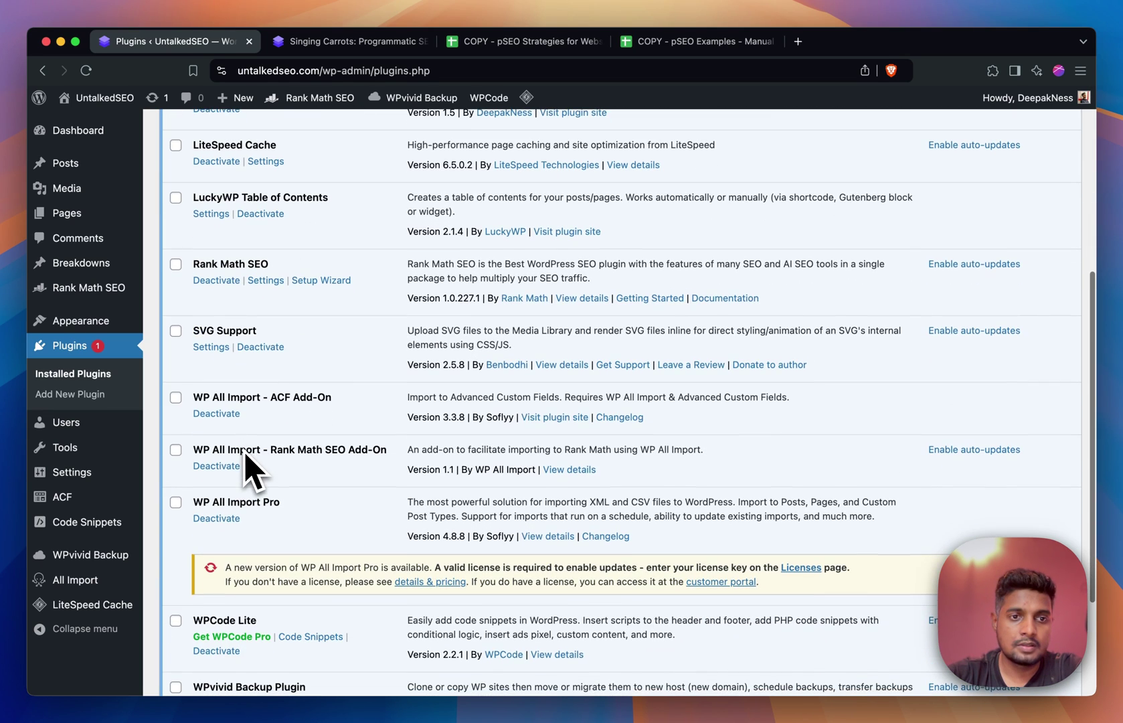
Step: Highlight the WP All Import ACF and Rank Math SEO add-ons and the DN Custom Fields Parser plugin
{"action": "triple_click", "coordinate": [247, 396]}
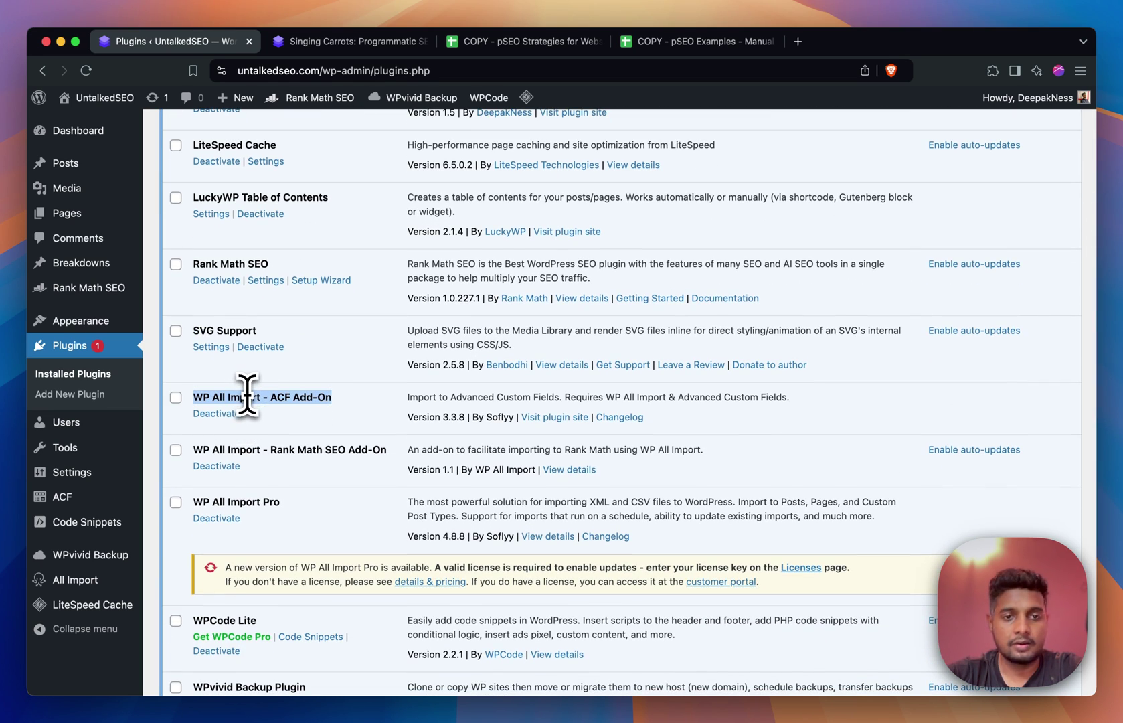
{"action": "triple_click", "coordinate": [270, 449]}
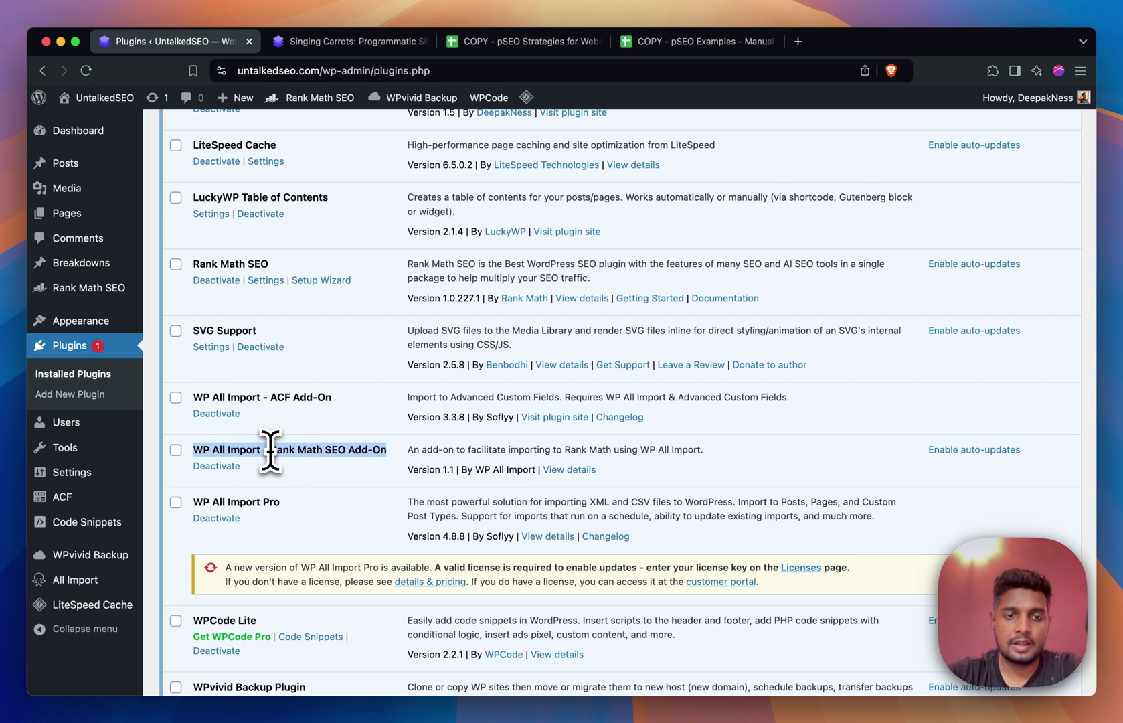
{"action": "left_click", "coordinate": [260, 509]}
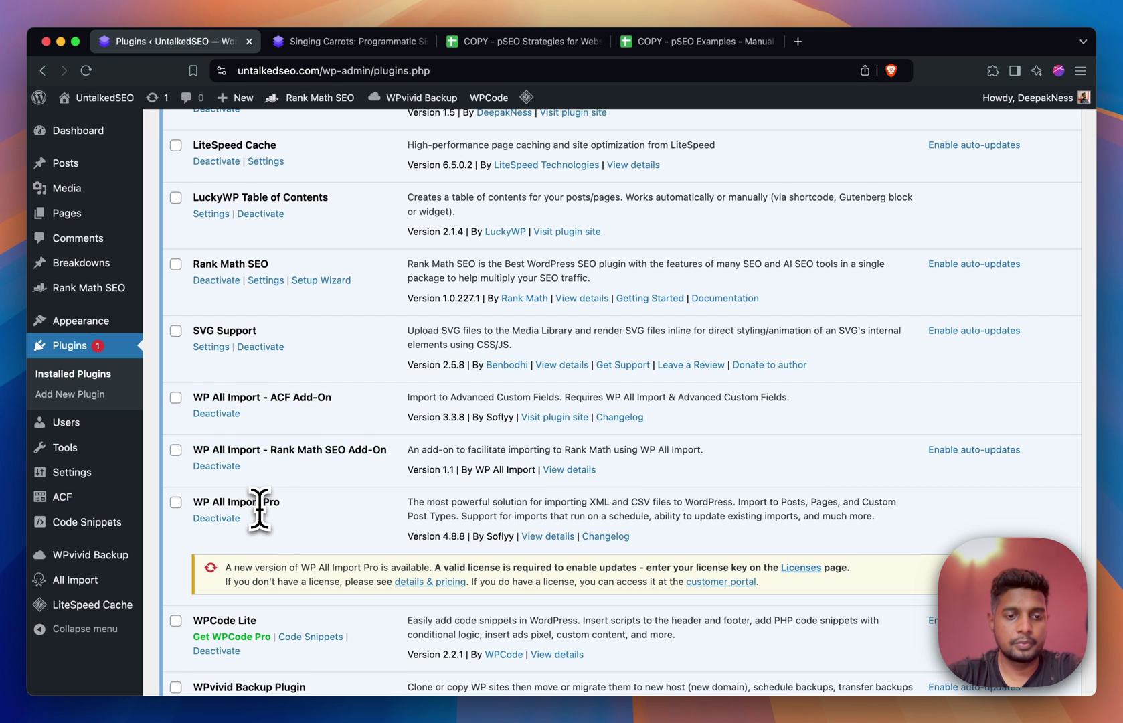
{"action": "scroll", "coordinate": [260, 508], "scroll_direction": "down", "scroll_amount": 5}
{"action": "scroll", "coordinate": [259, 508], "scroll_direction": "up", "scroll_amount": 13}
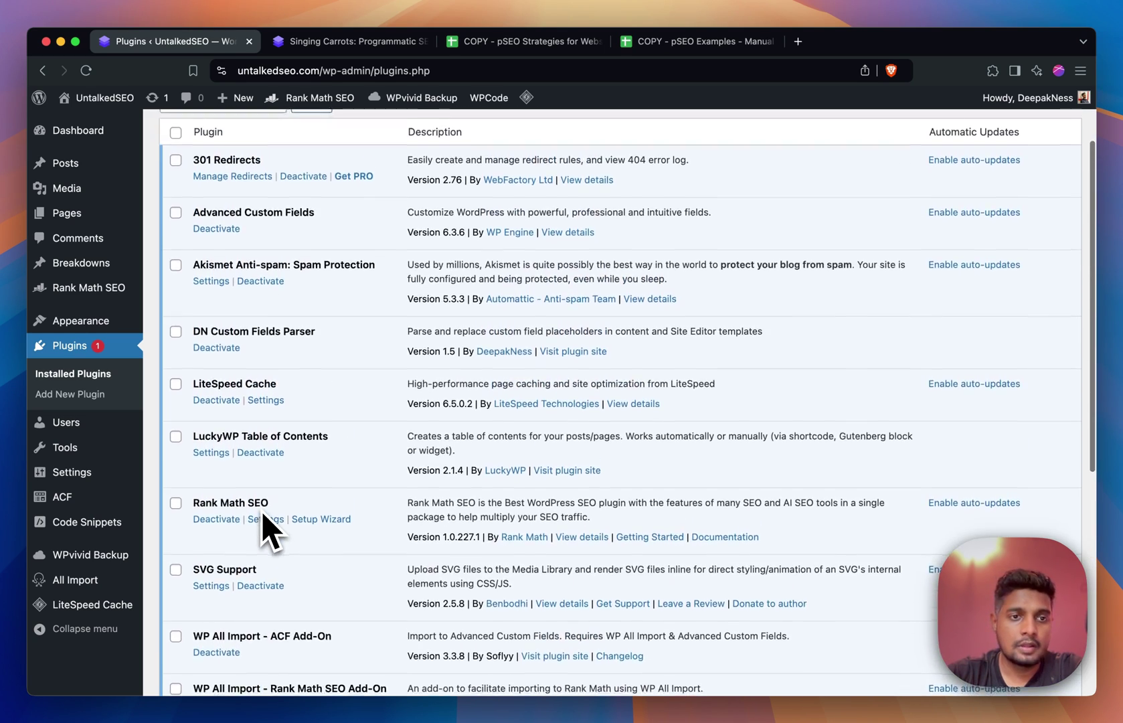
{"action": "left_click_drag", "start_coordinate": [193, 330], "coordinate": [400, 336]}
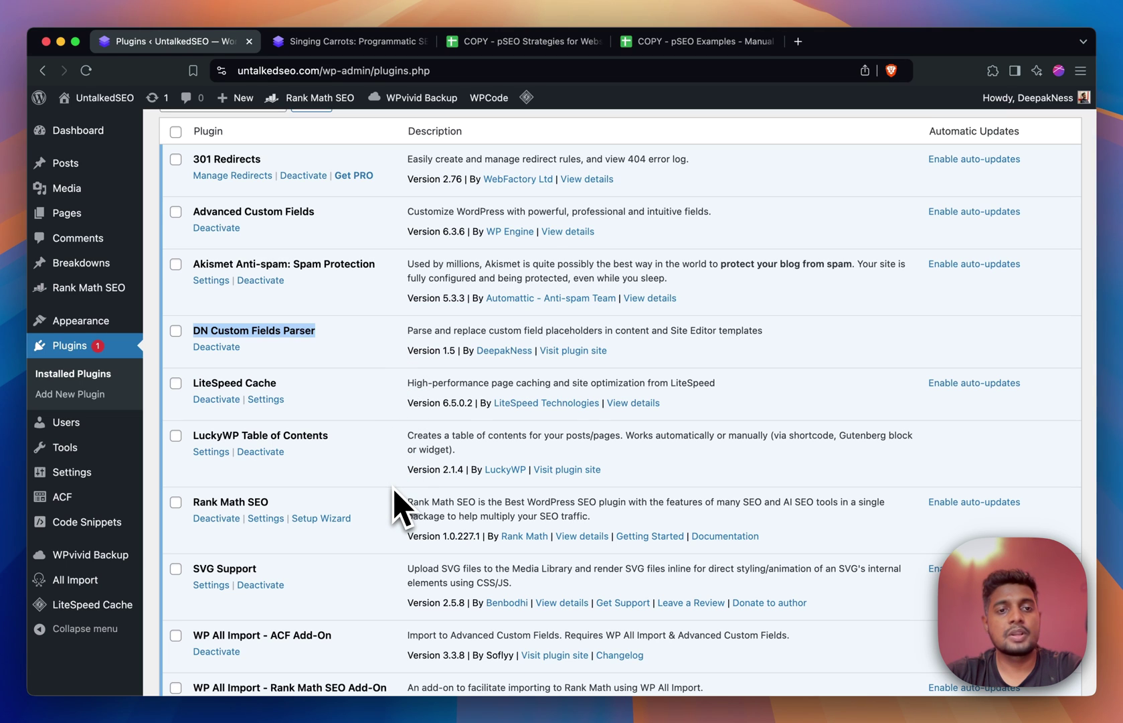
Step: Open the ACF Post Types list showing the Breakdowns post type
{"action": "scroll", "coordinate": [395, 509], "scroll_direction": "up", "scroll_amount": 3}
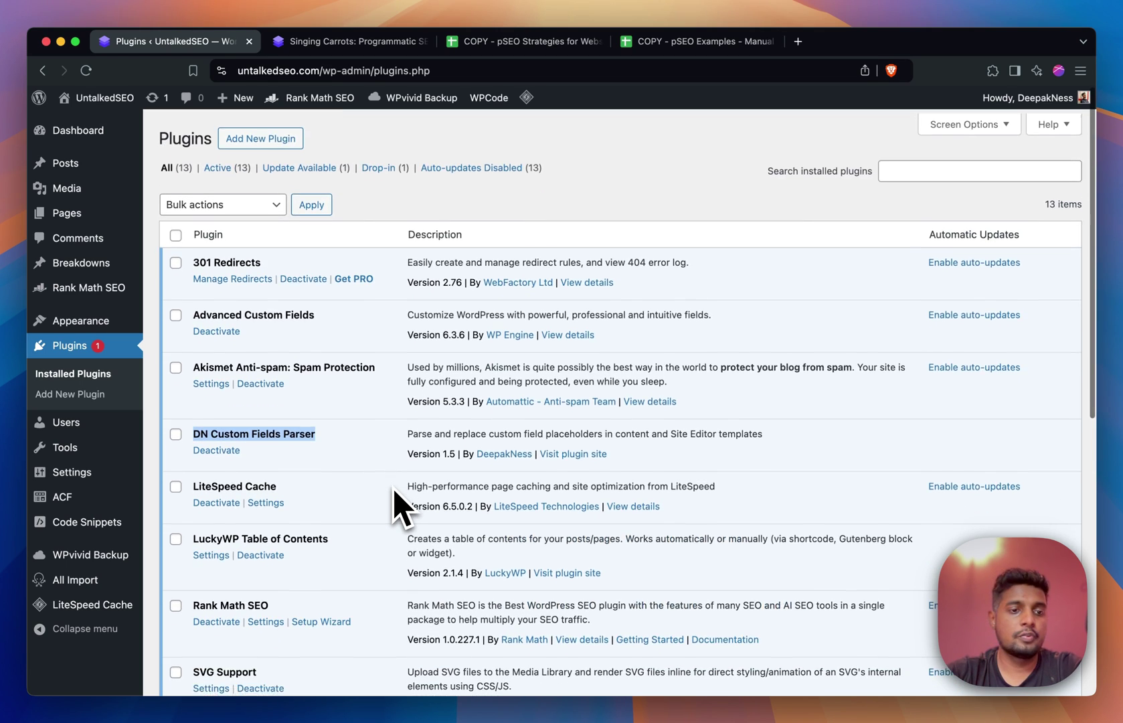
{"action": "mouse_move", "coordinate": [95, 496]}
{"action": "left_click", "coordinate": [178, 520]}
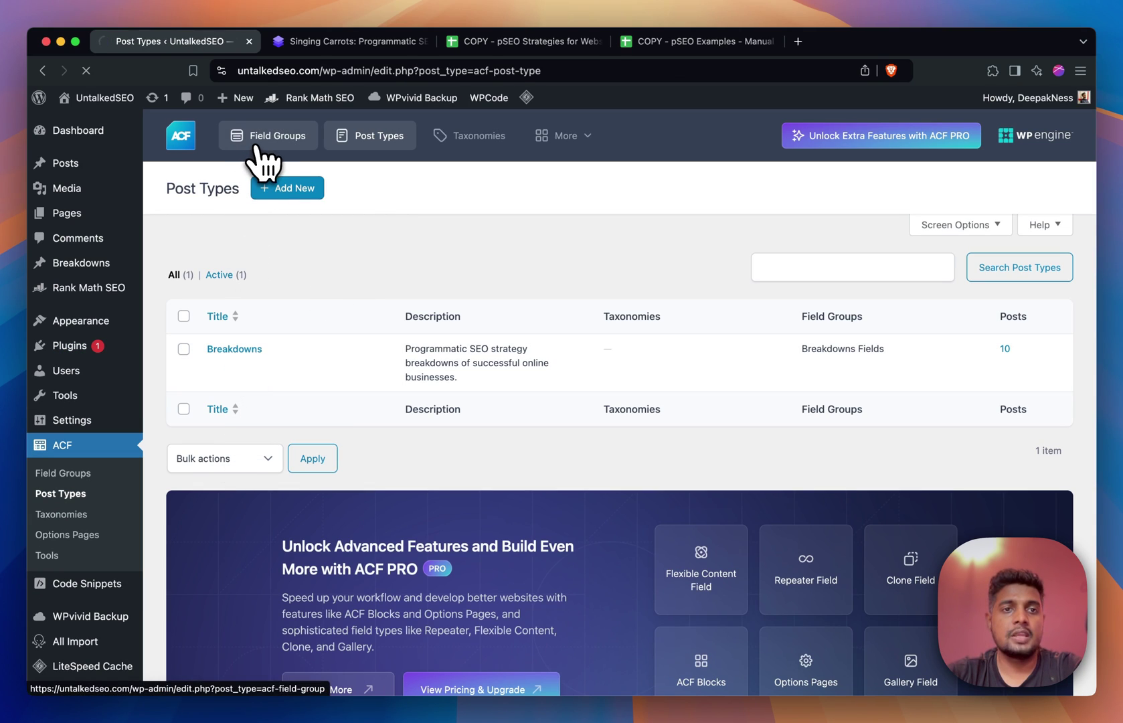
Step: Scroll up and down through the ACF Breakdowns Fields group to review its fields
{"action": "scroll", "coordinate": [345, 319], "scroll_direction": "down", "scroll_amount": 8}
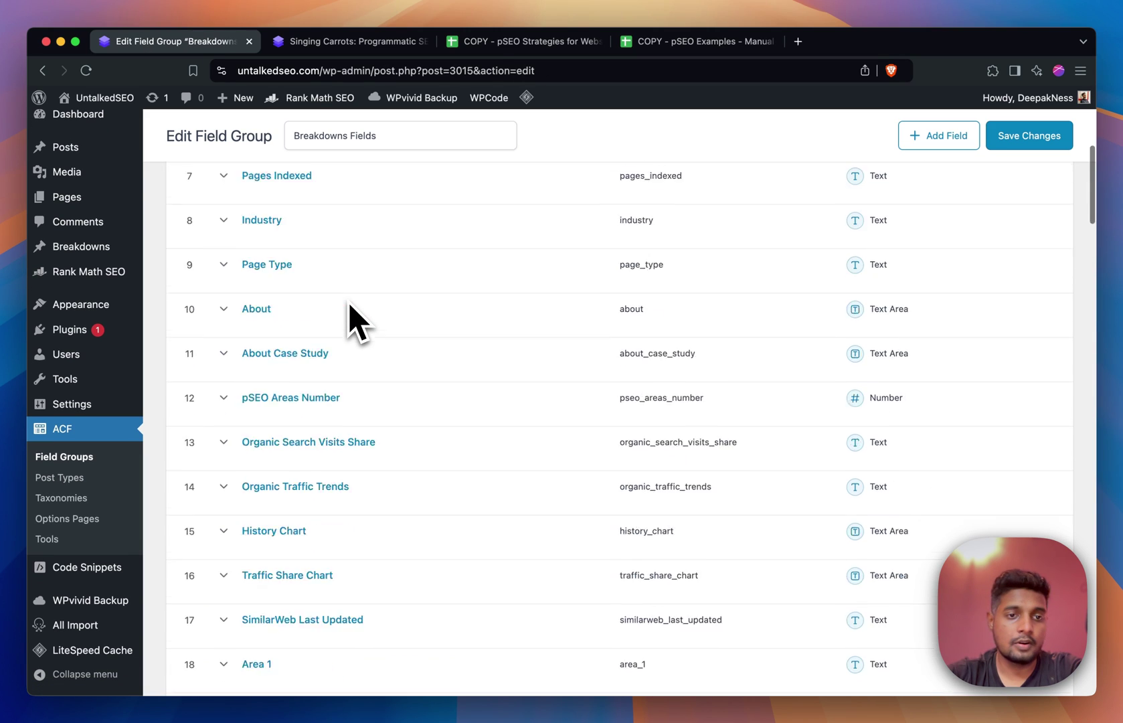
{"action": "scroll", "coordinate": [350, 321], "scroll_direction": "down", "scroll_amount": 20}
{"action": "scroll", "coordinate": [350, 320], "scroll_direction": "up", "scroll_amount": 4}
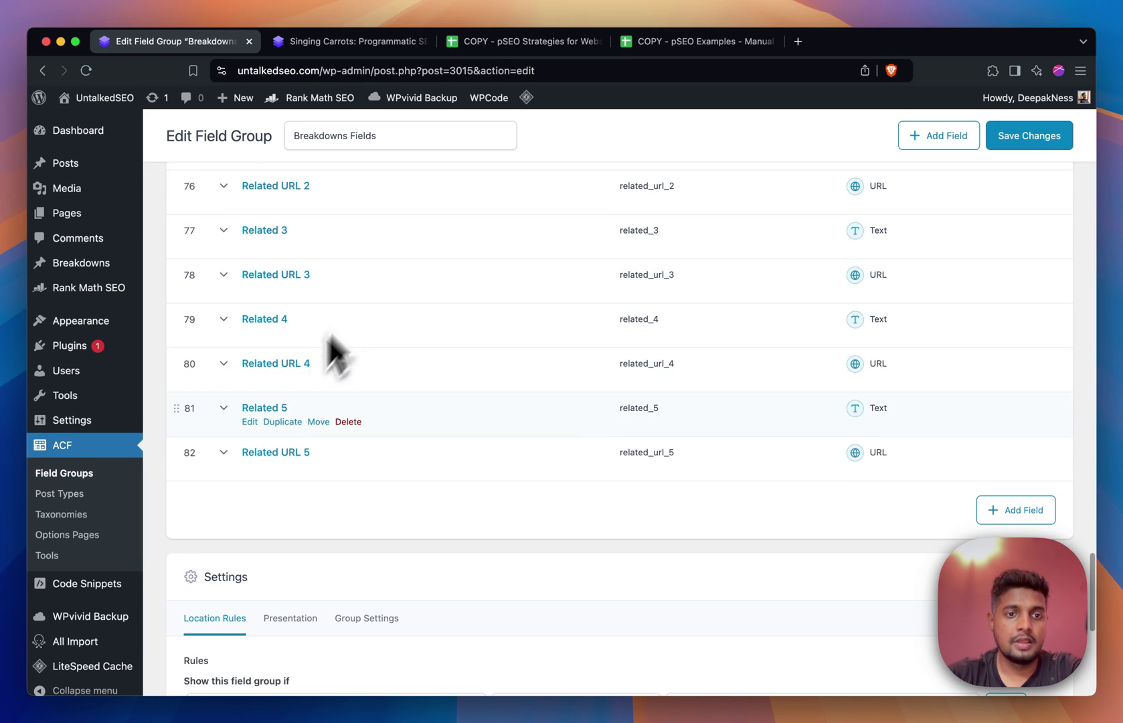
{"action": "scroll", "coordinate": [264, 486], "scroll_direction": "up", "scroll_amount": 20}
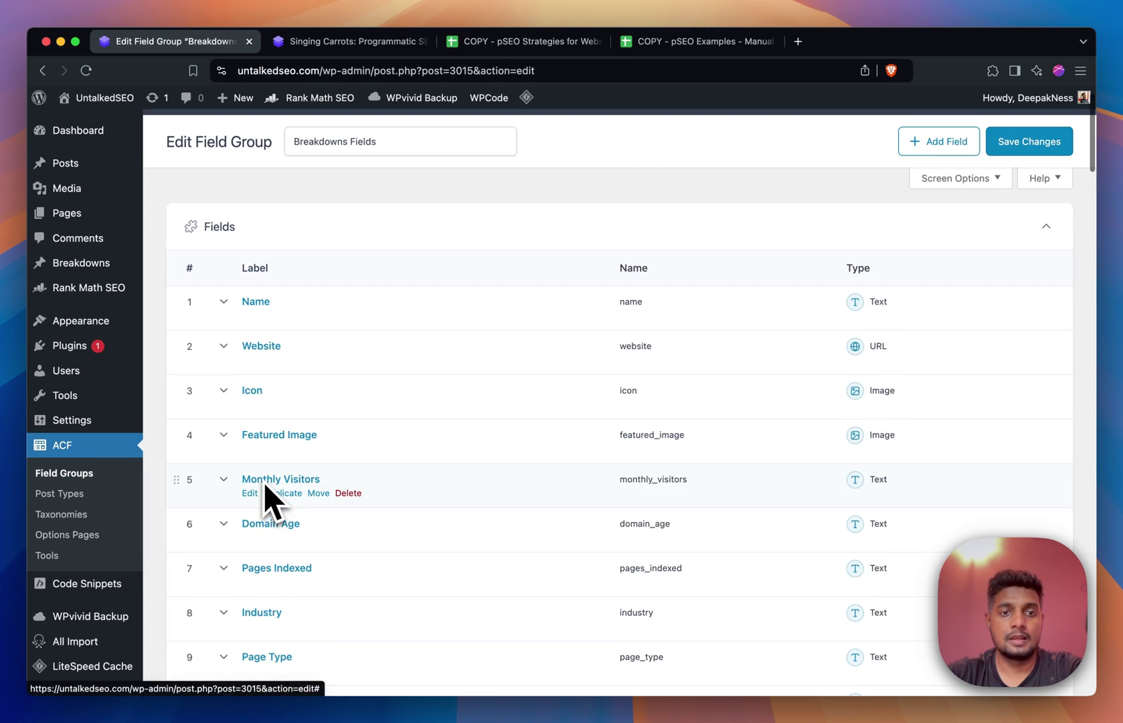
{"action": "scroll", "coordinate": [882, 295], "scroll_direction": "down", "scroll_amount": 5}
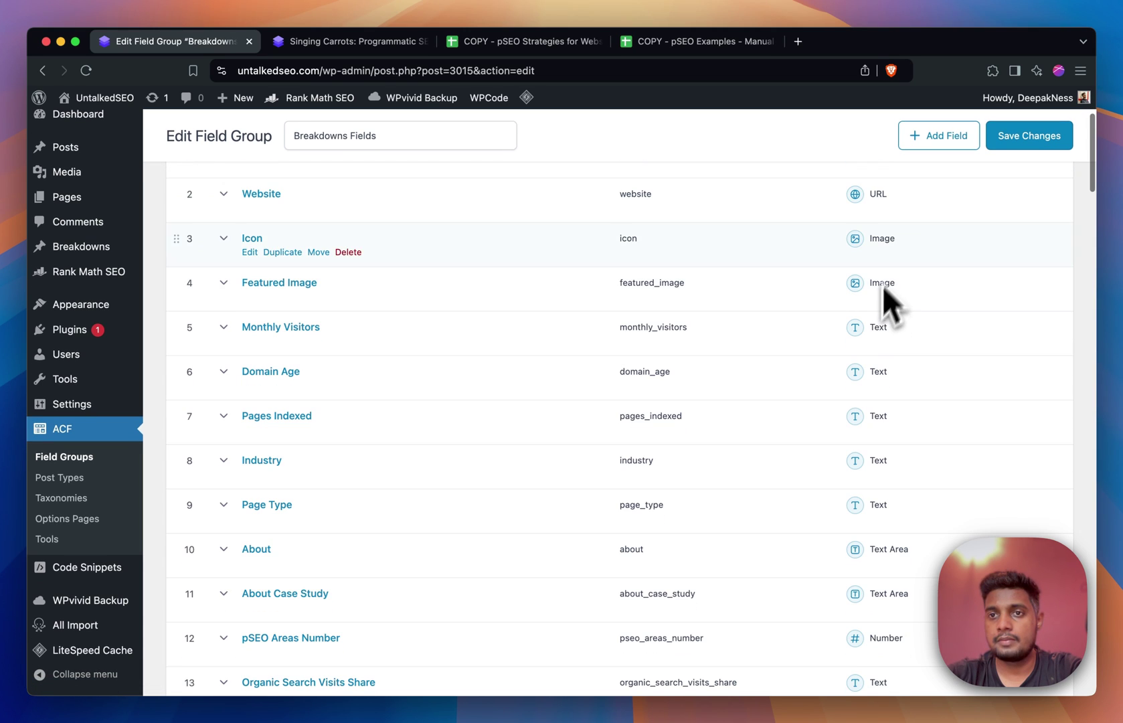
{"action": "scroll", "coordinate": [881, 331], "scroll_direction": "down", "scroll_amount": 10}
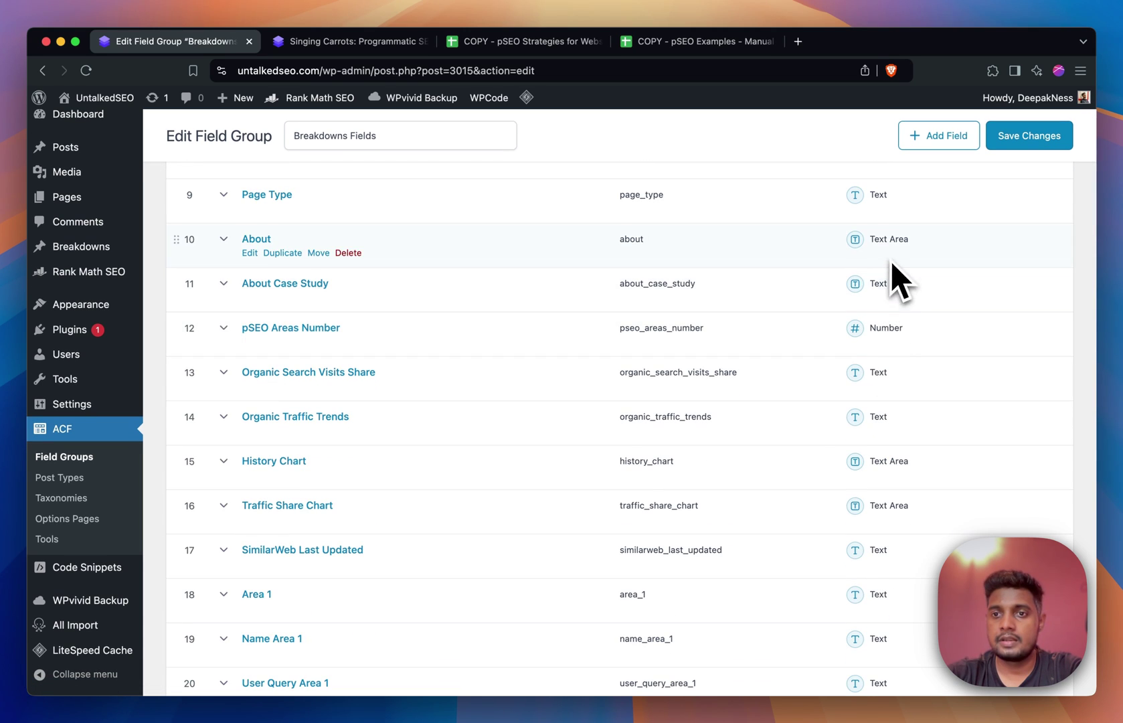
{"action": "scroll", "coordinate": [898, 346], "scroll_direction": "up", "scroll_amount": 15}
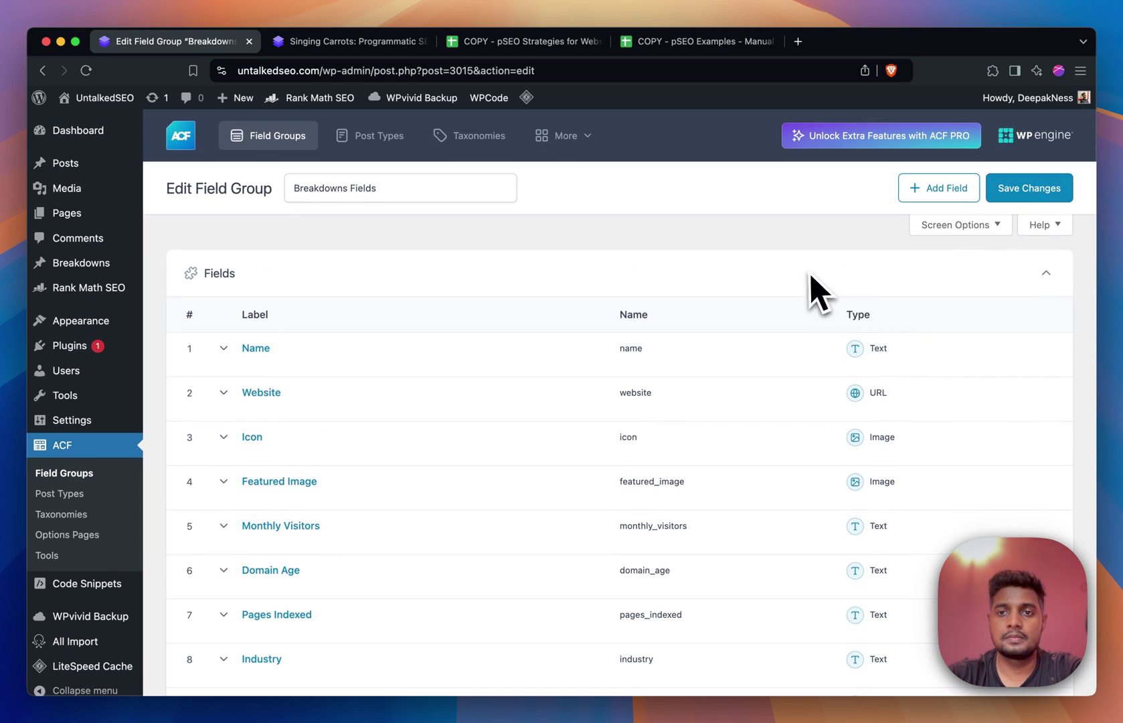
{"action": "scroll", "coordinate": [134, 468], "scroll_direction": "down", "scroll_amount": 2}
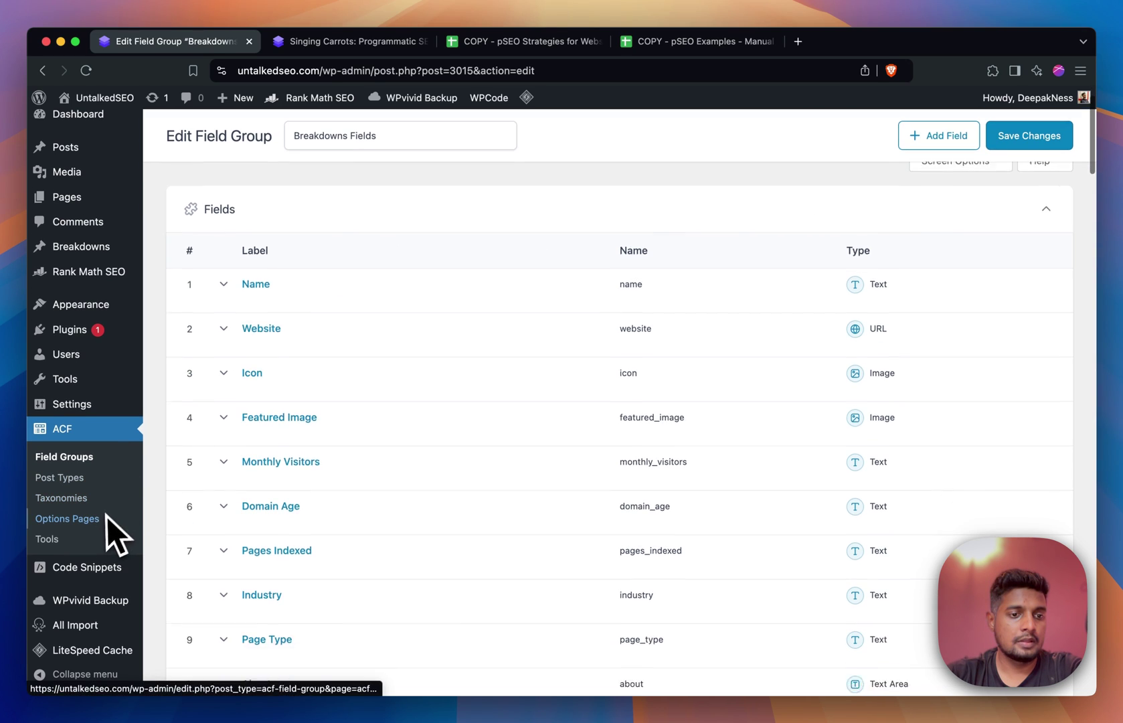
{"action": "mouse_move", "coordinate": [81, 628]}
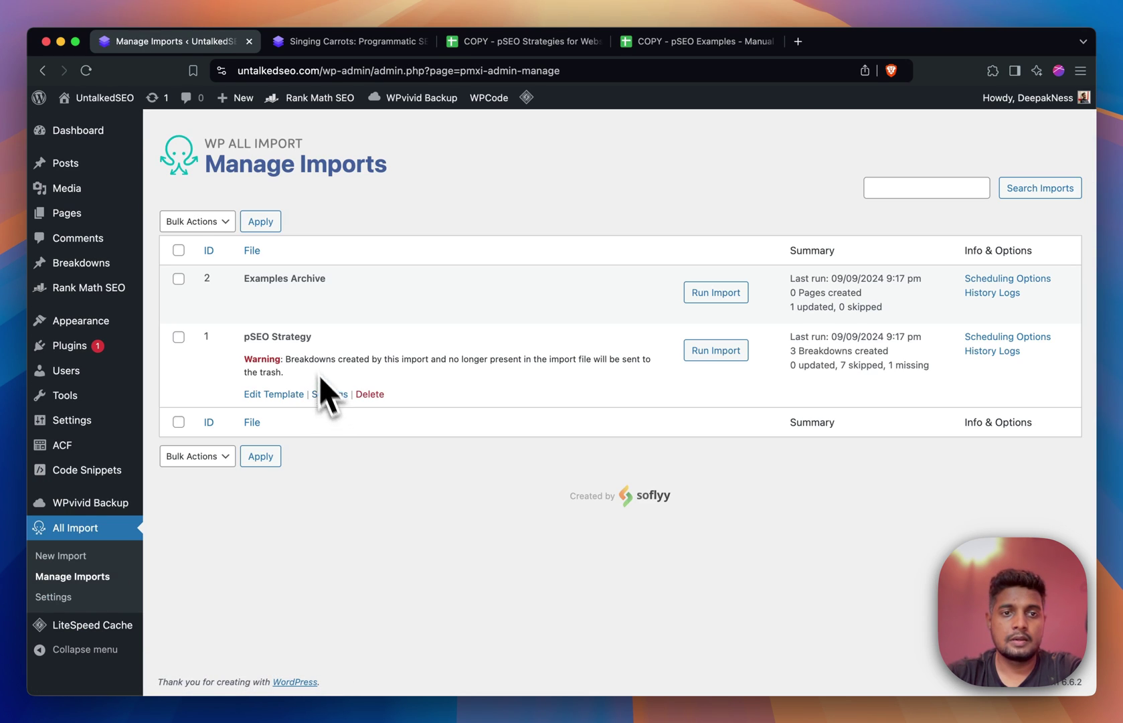
Step: Open the pSEO Strategy import's drag-and-drop template and expand its advanced options
{"action": "left_click", "coordinate": [271, 396]}
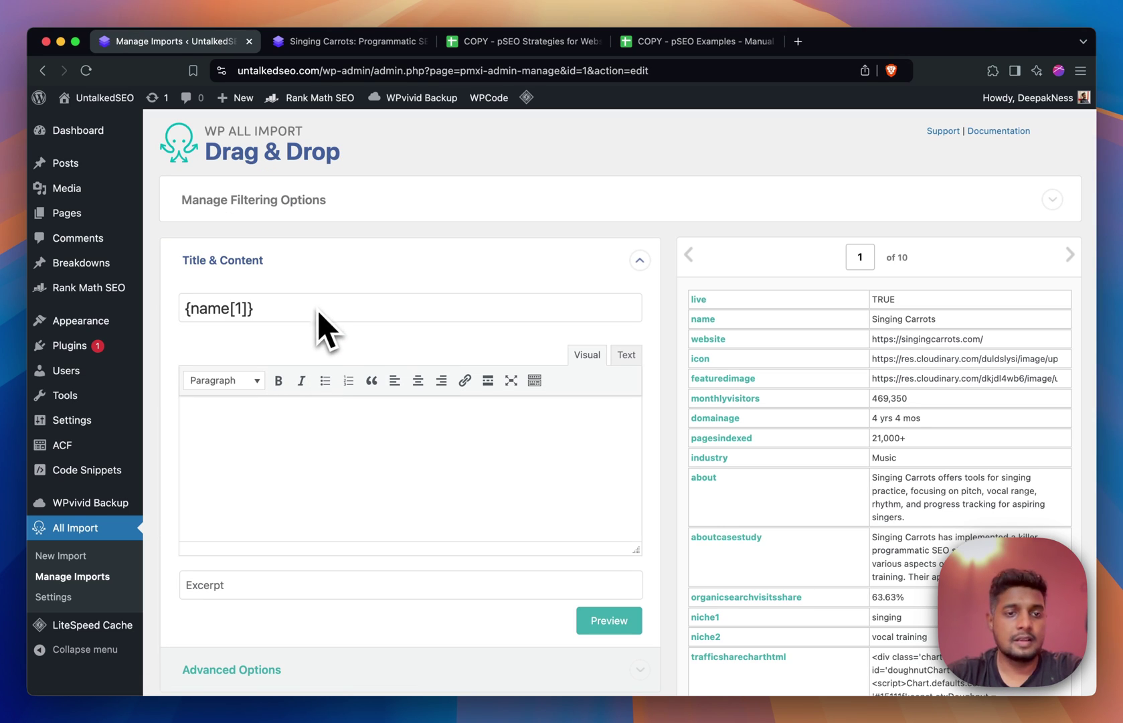
{"action": "left_click", "coordinate": [299, 532]}
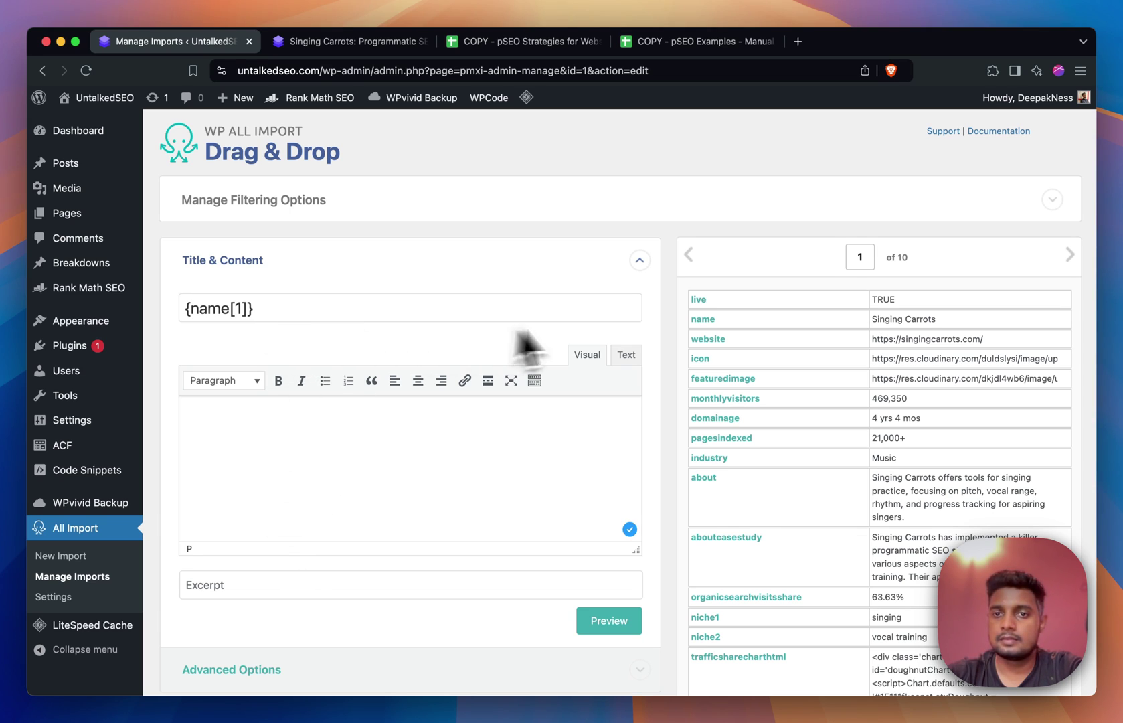
{"action": "scroll", "coordinate": [415, 331], "scroll_direction": "down", "scroll_amount": 6}
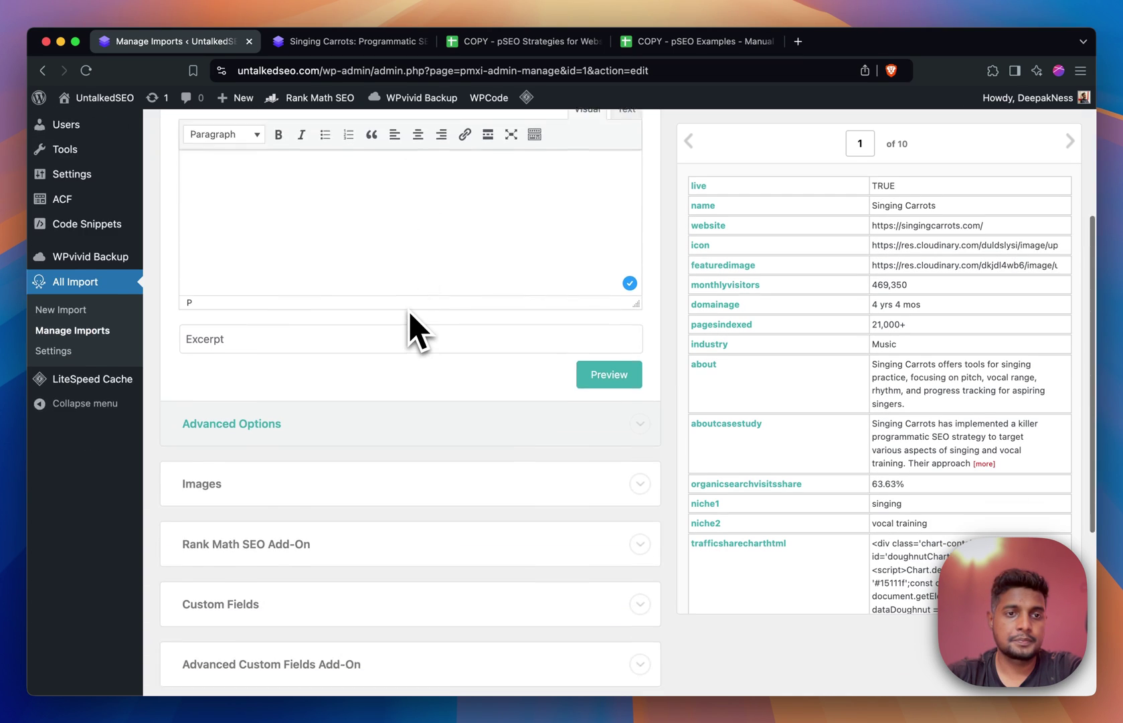
{"action": "left_click", "coordinate": [318, 380]}
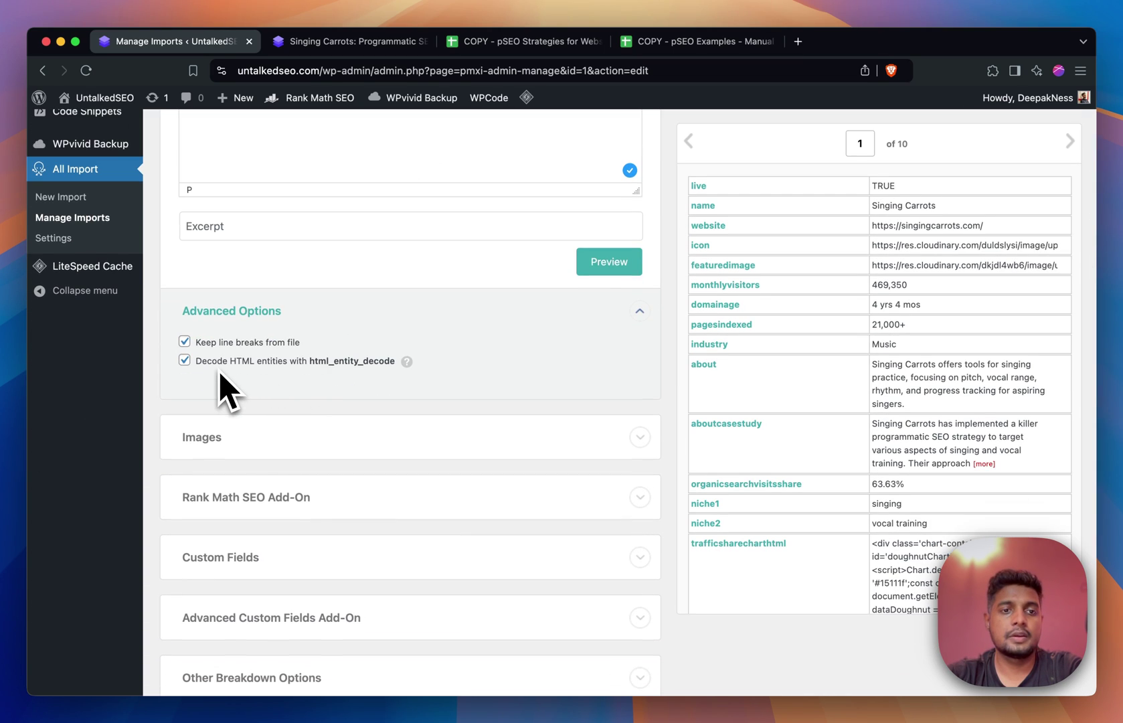
Step: Expand the Images settings and compare the featuredimage and icon URL placeholders with the live page
{"action": "scroll", "coordinate": [402, 393], "scroll_direction": "down", "scroll_amount": 2}
{"action": "left_click", "coordinate": [401, 395]}
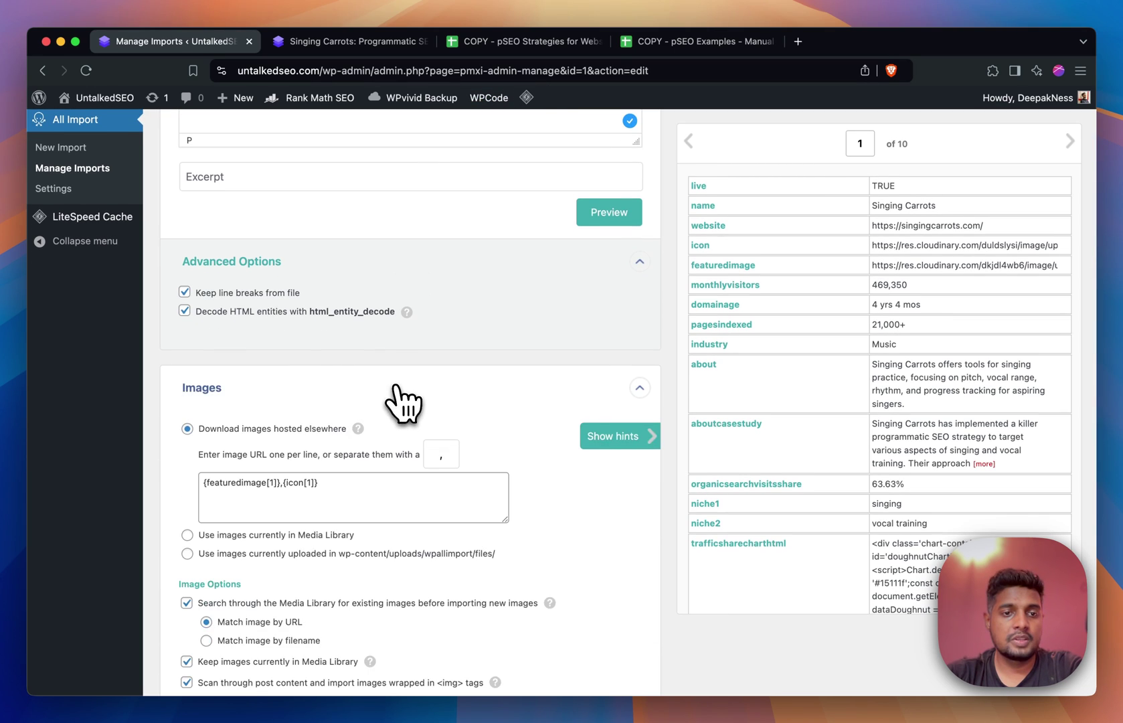
{"action": "scroll", "coordinate": [395, 386], "scroll_direction": "down", "scroll_amount": 3}
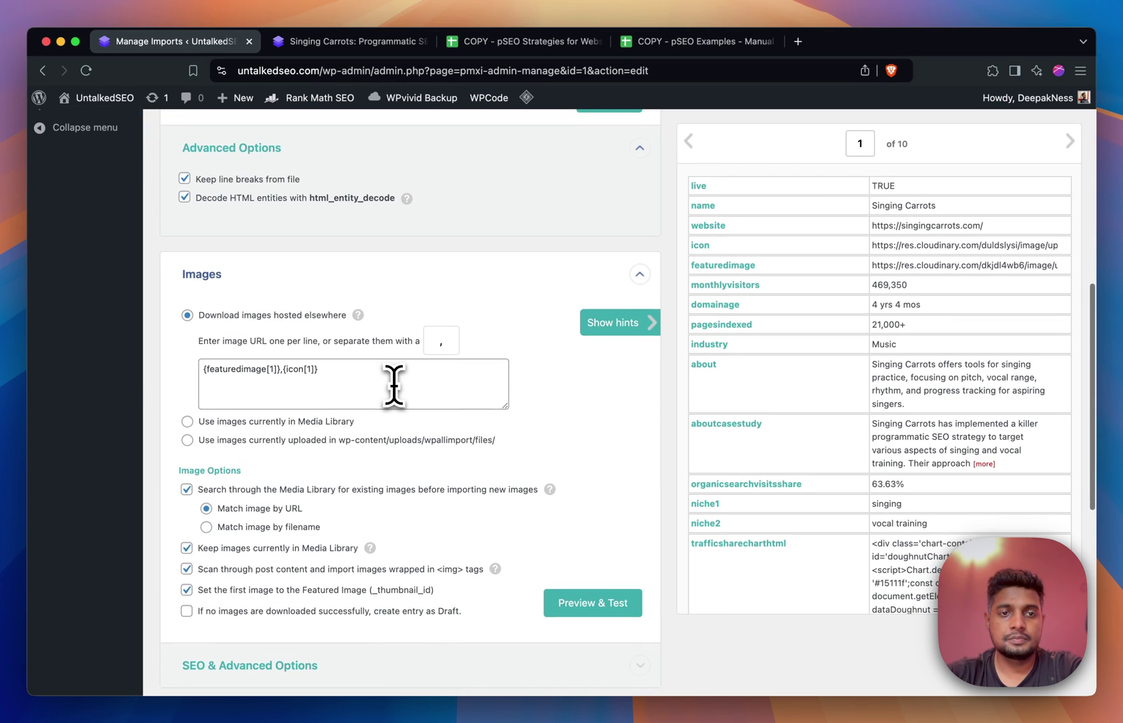
{"action": "left_click", "coordinate": [274, 370]}
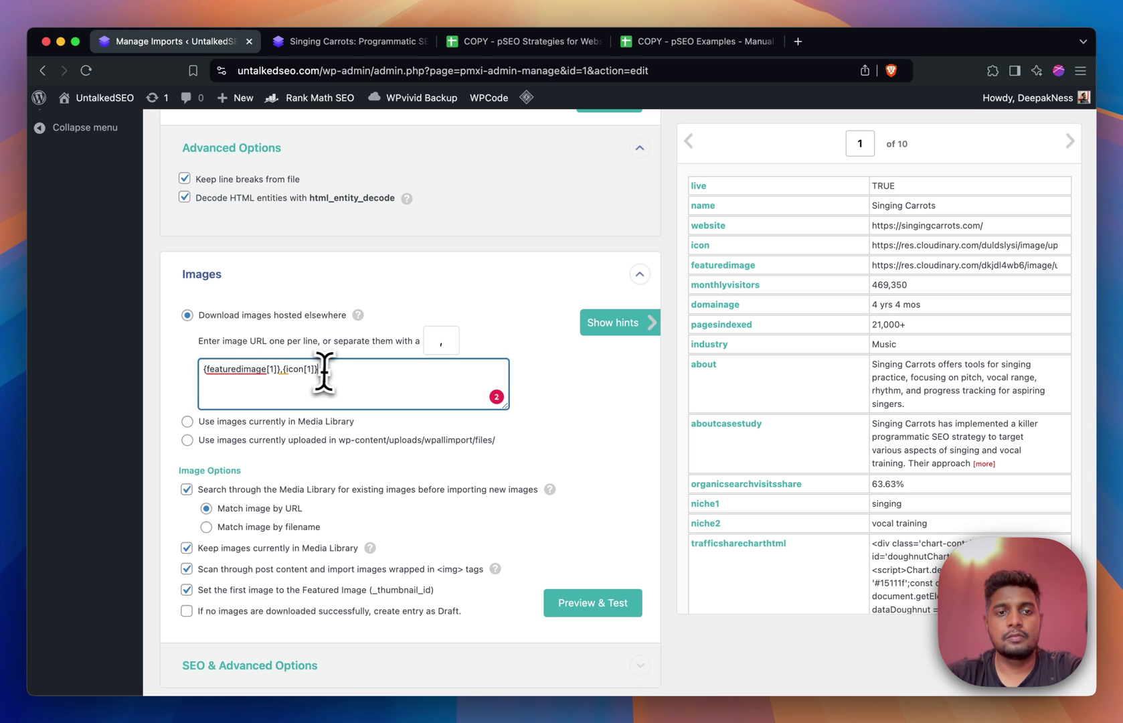
{"action": "left_click", "coordinate": [375, 41]}
{"action": "scroll", "coordinate": [371, 268], "scroll_direction": "up", "scroll_amount": 15}
{"action": "left_click", "coordinate": [201, 40]}
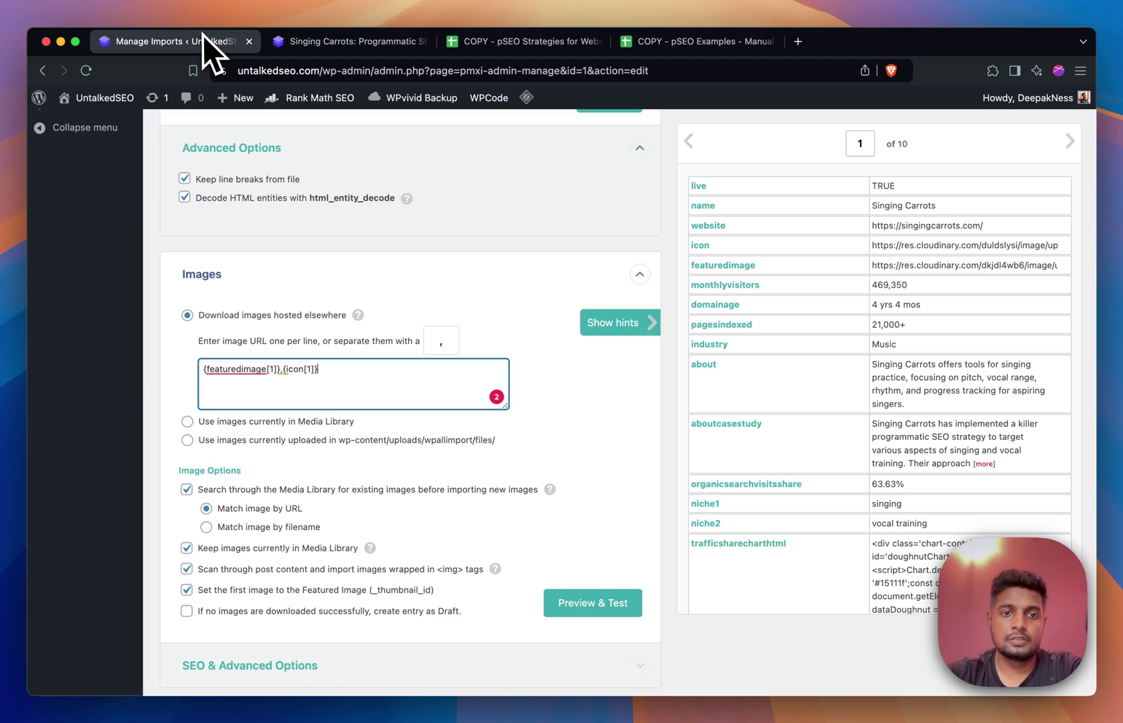
{"action": "left_click", "coordinate": [282, 369]}
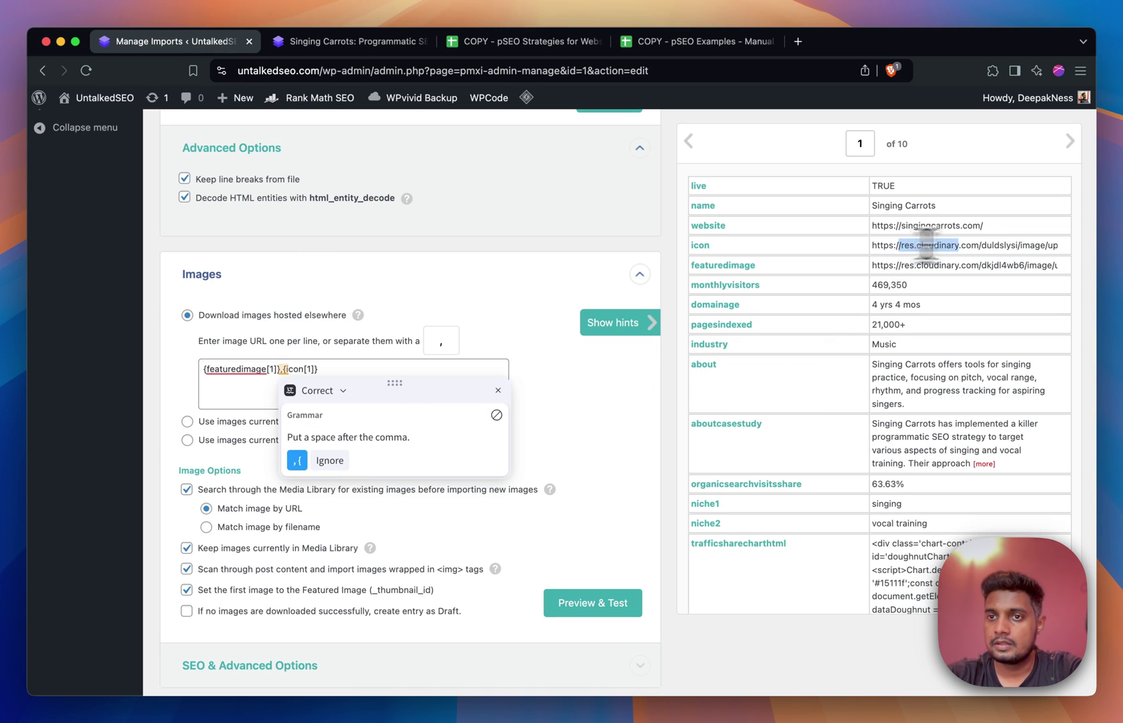
{"action": "left_click_drag", "start_coordinate": [897, 245], "coordinate": [964, 248]}
{"action": "left_click", "coordinate": [964, 265]}
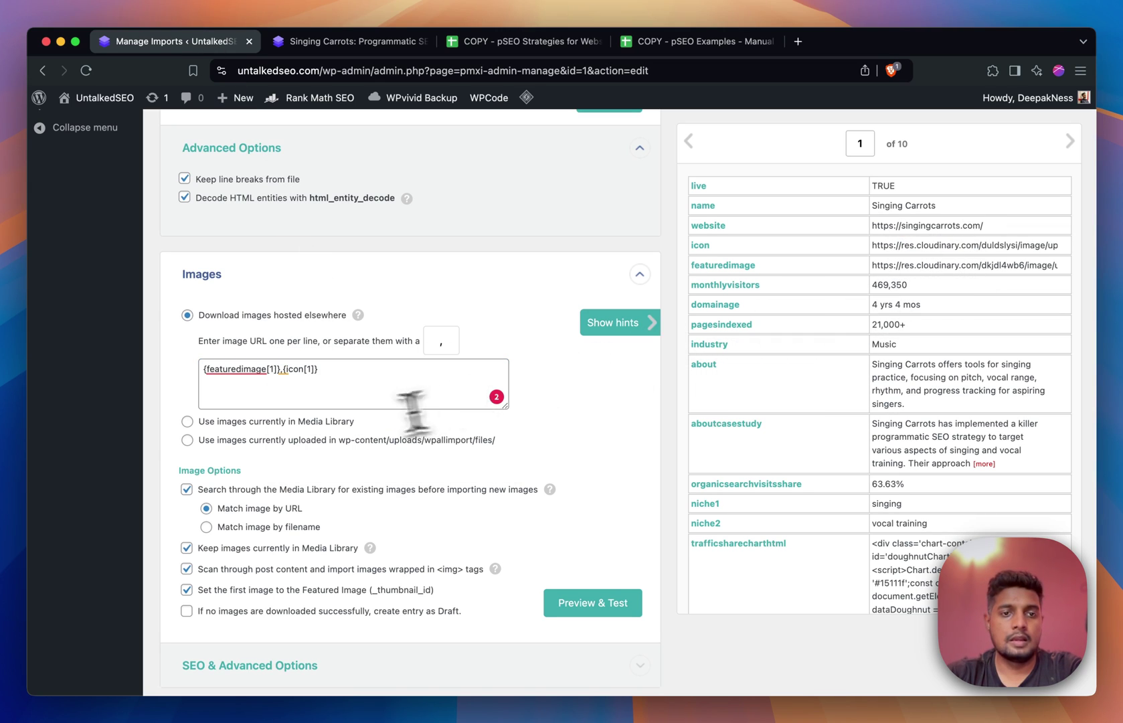
{"action": "scroll", "coordinate": [376, 388], "scroll_direction": "down", "scroll_amount": 3}
Step: Expand SEO & Advanced Options to review the strategy and Logo image titles and alt text
{"action": "left_click", "coordinate": [291, 526]}
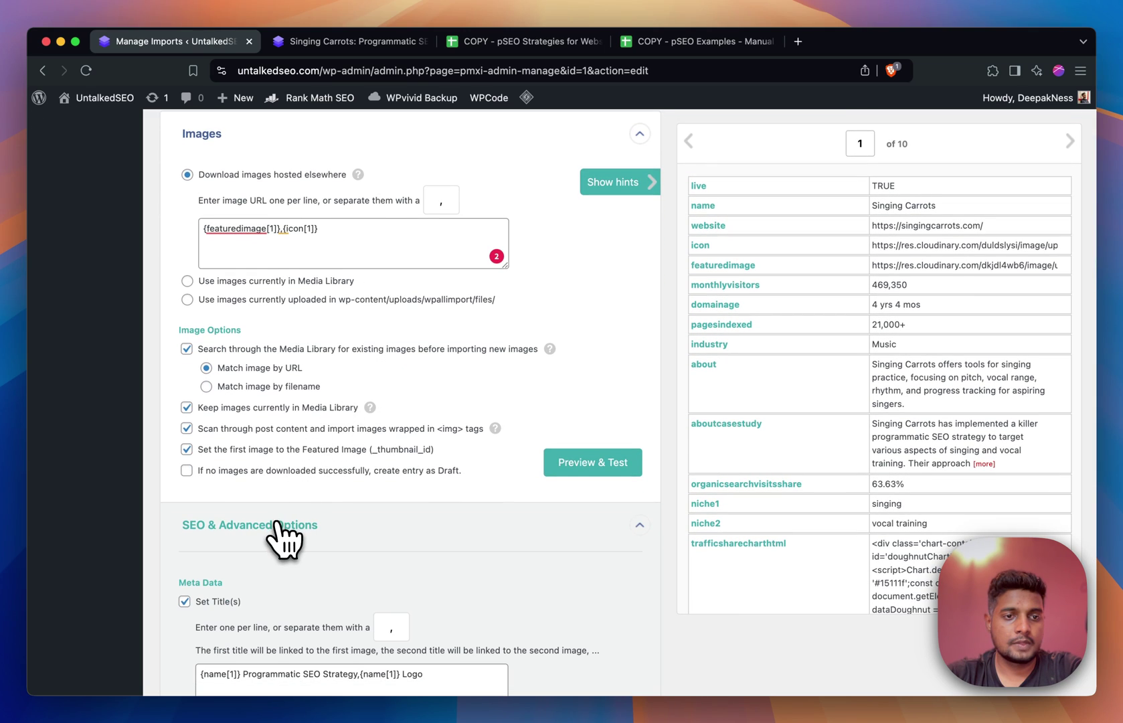
{"action": "scroll", "coordinate": [284, 535], "scroll_direction": "down", "scroll_amount": 5}
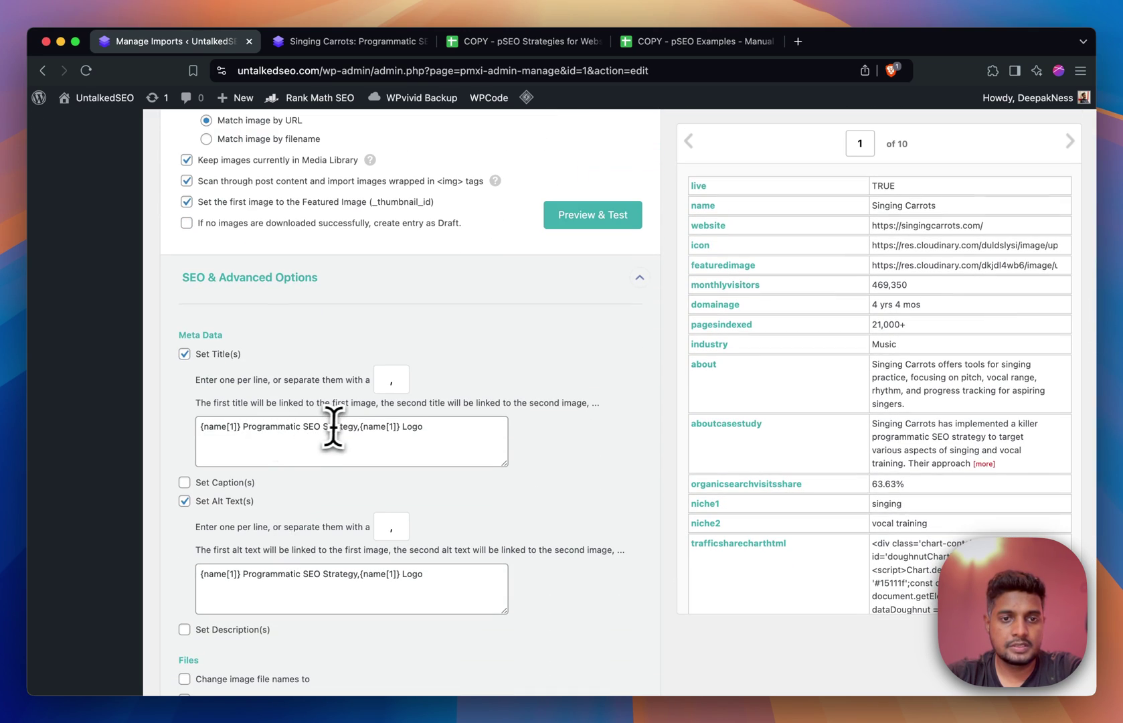
{"action": "left_click_drag", "start_coordinate": [358, 427], "coordinate": [209, 428]}
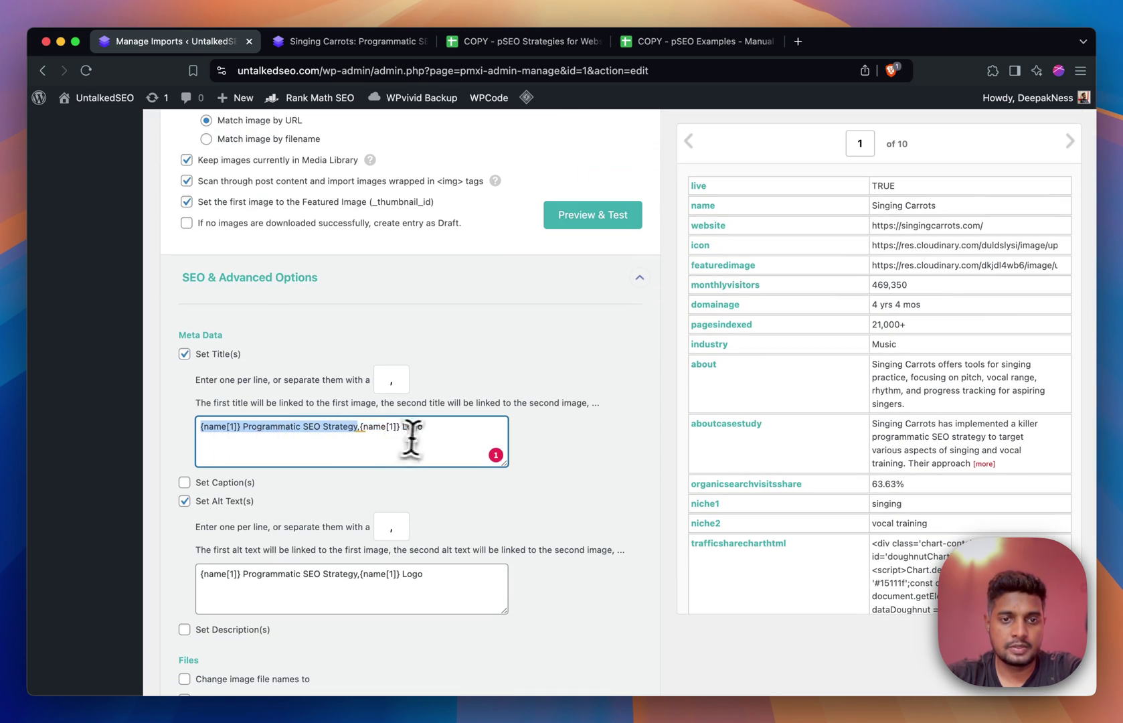
{"action": "left_click_drag", "start_coordinate": [423, 428], "coordinate": [362, 434]}
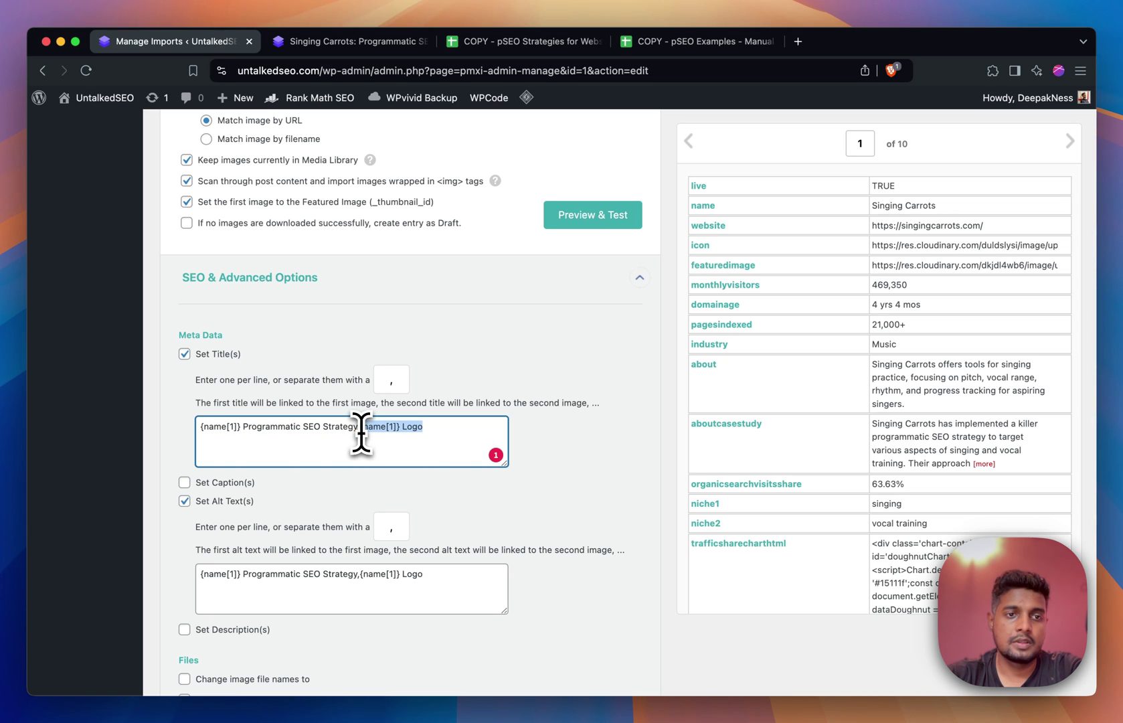
{"action": "left_click_drag", "start_coordinate": [320, 574], "coordinate": [308, 576]}
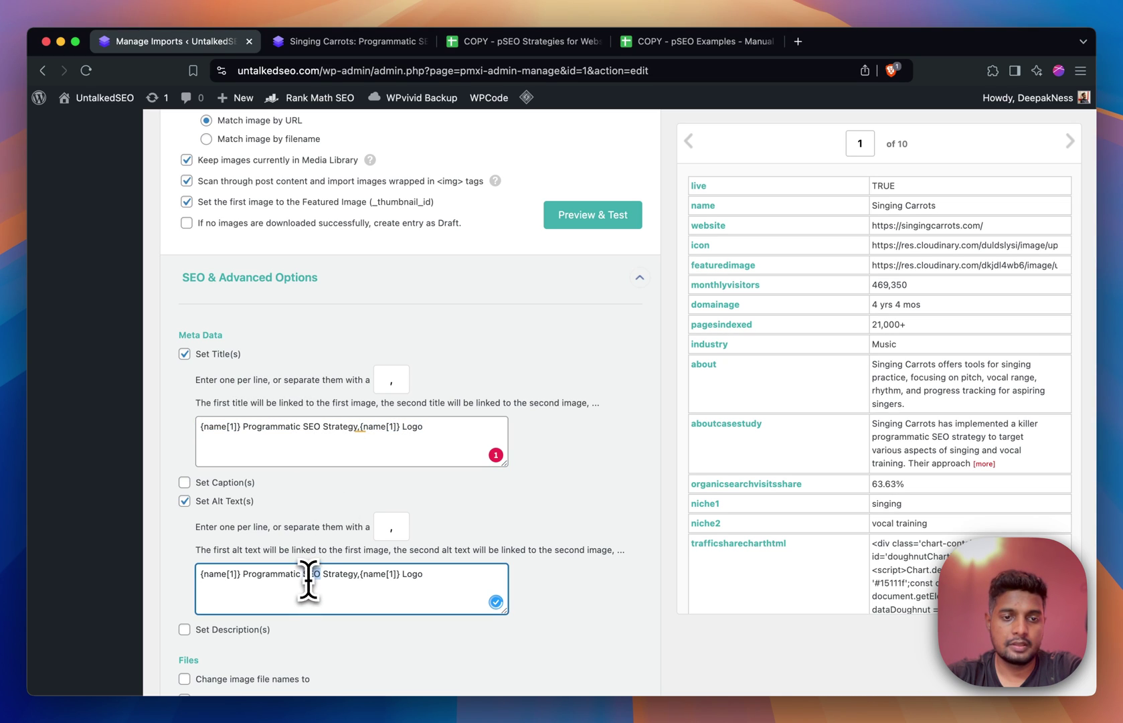
{"action": "scroll", "coordinate": [642, 602], "scroll_direction": "down", "scroll_amount": 8}
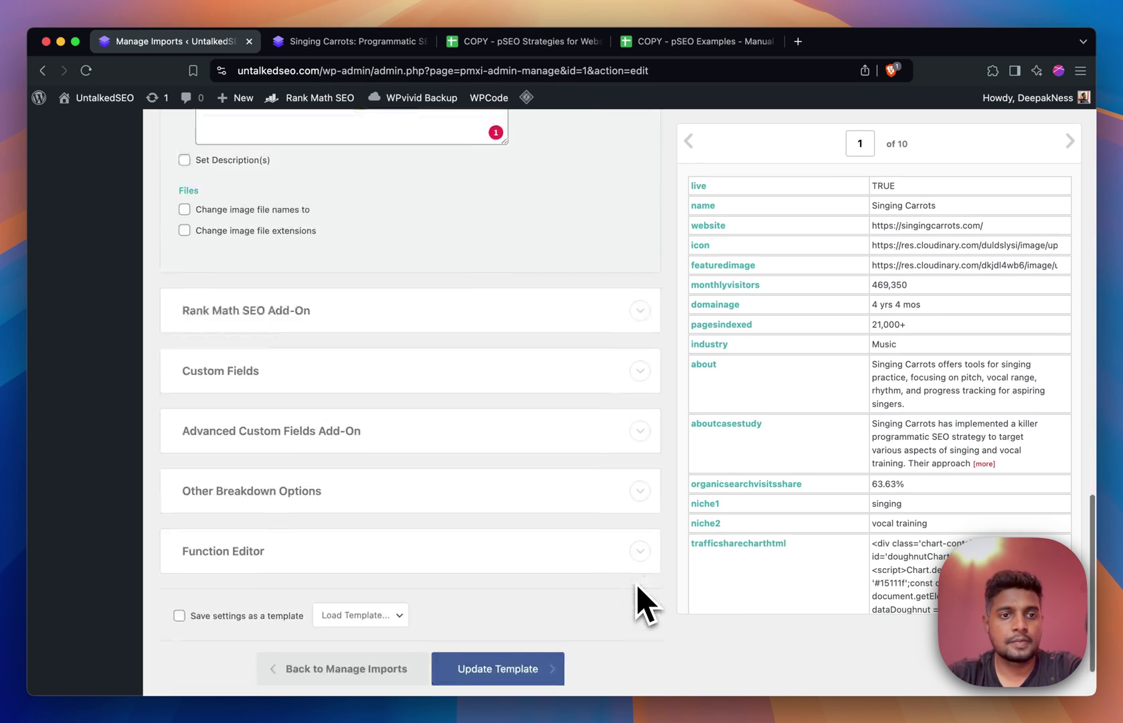
Step: Expand Rank Math SEO and the Breakdowns Fields mapping, scrolling through each field's placeholder
{"action": "left_click", "coordinate": [405, 278]}
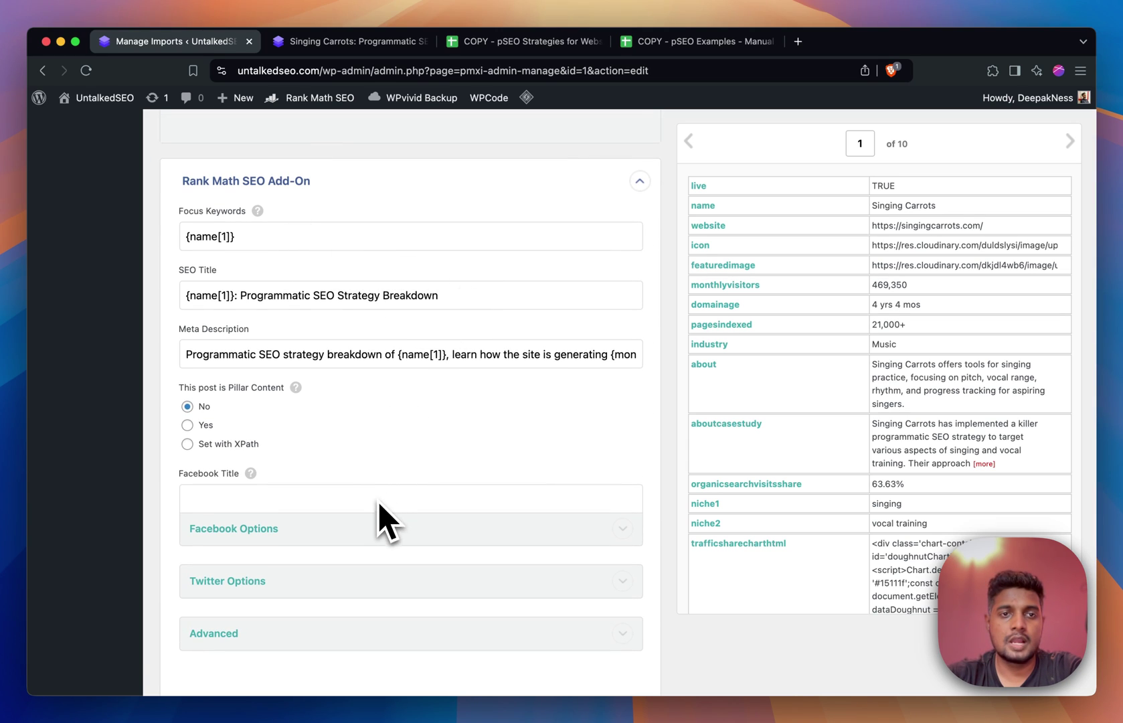
{"action": "scroll", "coordinate": [378, 520], "scroll_direction": "down", "scroll_amount": 10}
{"action": "left_click", "coordinate": [375, 256]}
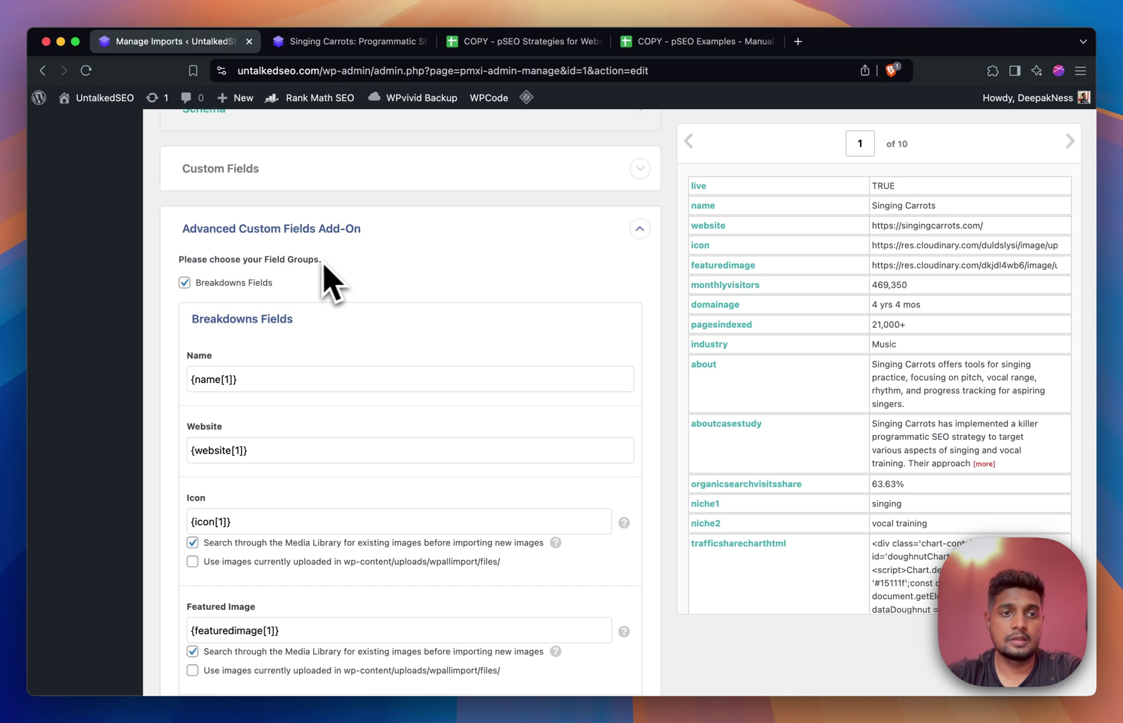
{"action": "scroll", "coordinate": [309, 294], "scroll_direction": "down", "scroll_amount": 1}
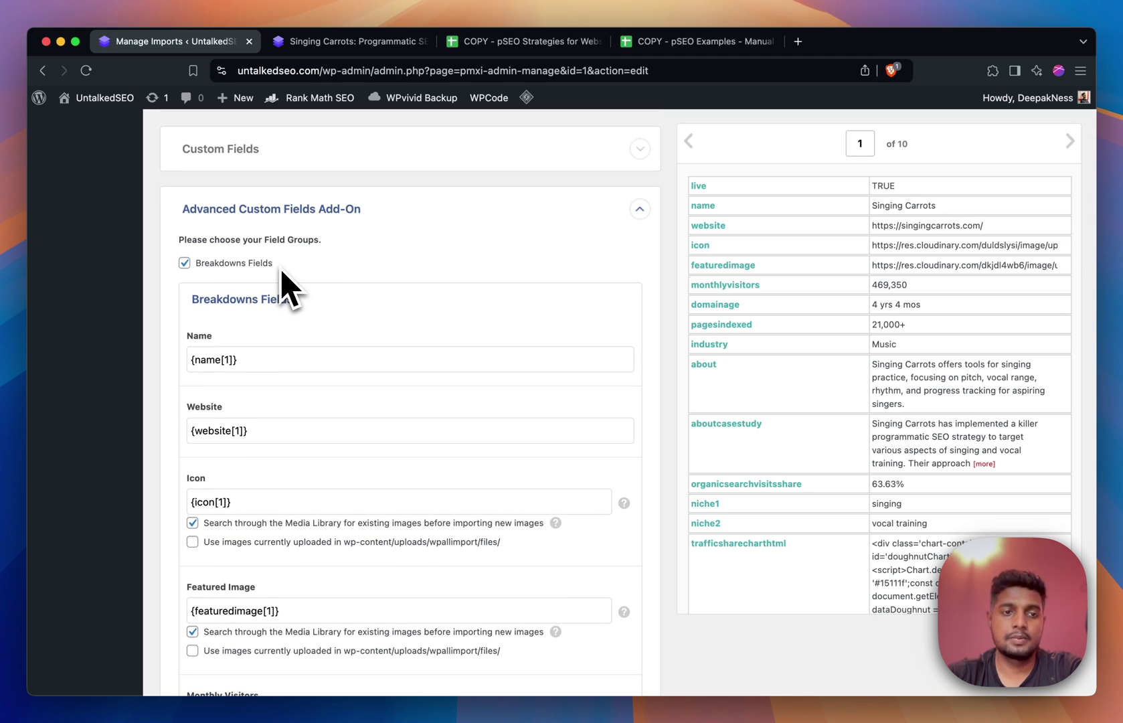
{"action": "scroll", "coordinate": [281, 273], "scroll_direction": "down", "scroll_amount": 5}
{"action": "scroll", "coordinate": [276, 271], "scroll_direction": "down", "scroll_amount": 1}
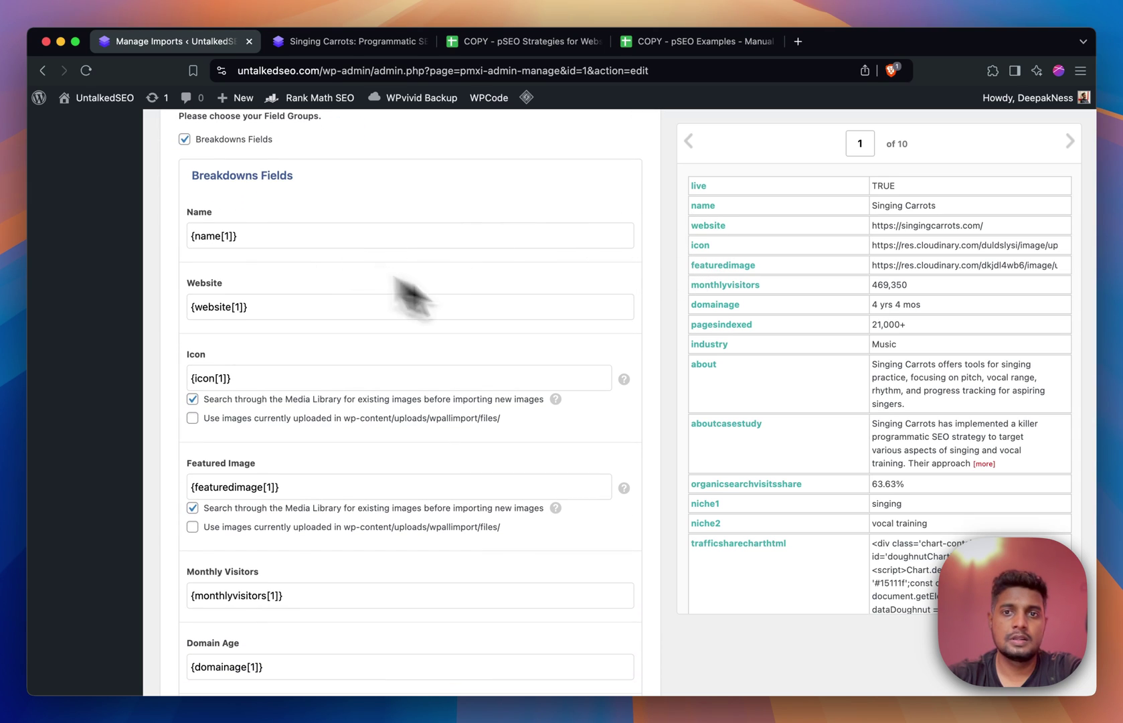
{"action": "scroll", "coordinate": [413, 471], "scroll_direction": "down", "scroll_amount": 20}
{"action": "scroll", "coordinate": [379, 499], "scroll_direction": "down", "scroll_amount": 20}
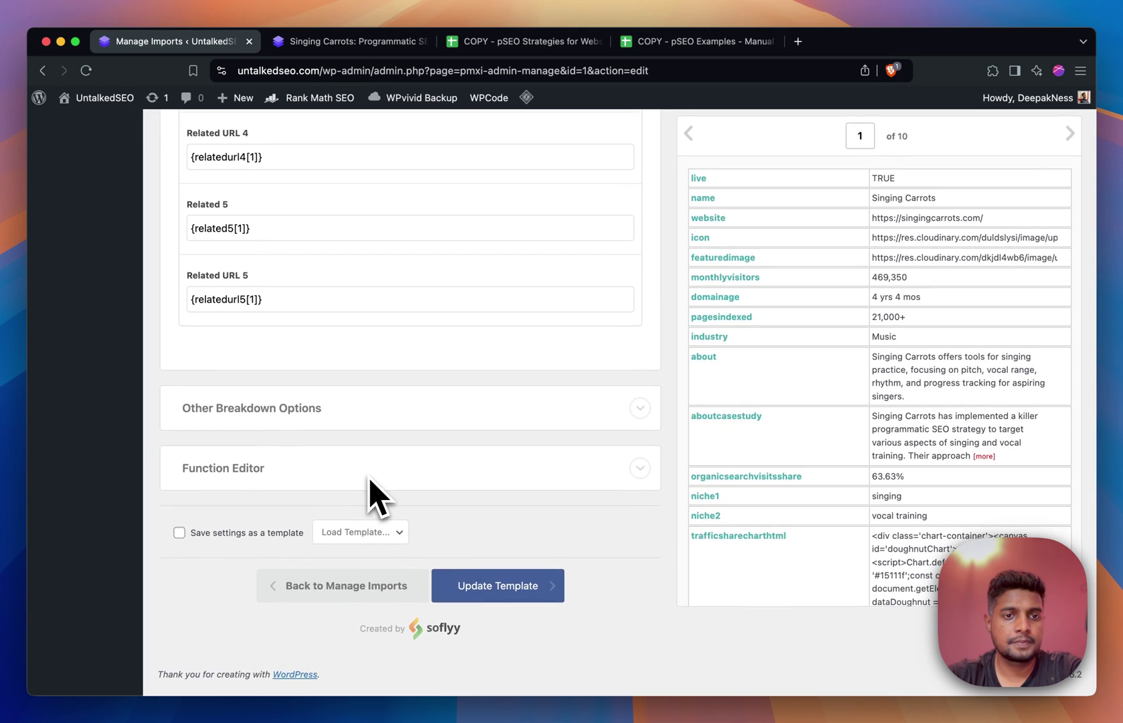
Step: Expand Other Breakdown Options showing immediate publishing and the {slug[1]} slug, then scroll back up
{"action": "left_click", "coordinate": [326, 425]}
{"action": "scroll", "coordinate": [330, 438], "scroll_direction": "down", "scroll_amount": 5}
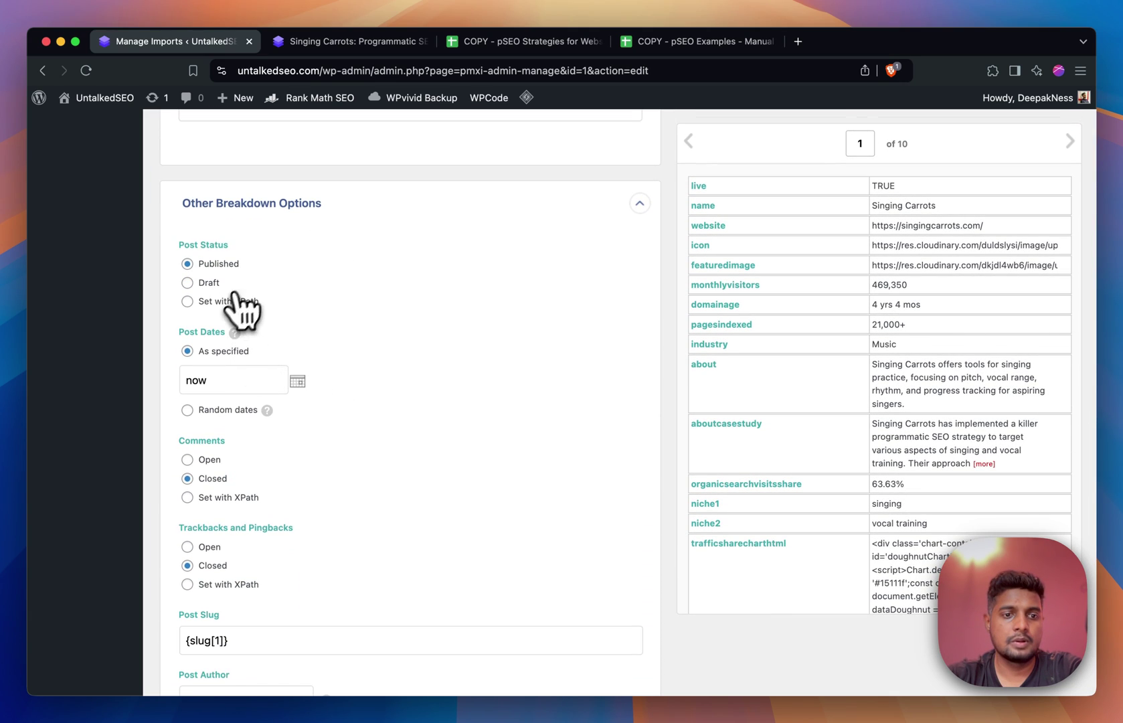
{"action": "scroll", "coordinate": [385, 442], "scroll_direction": "down", "scroll_amount": 3}
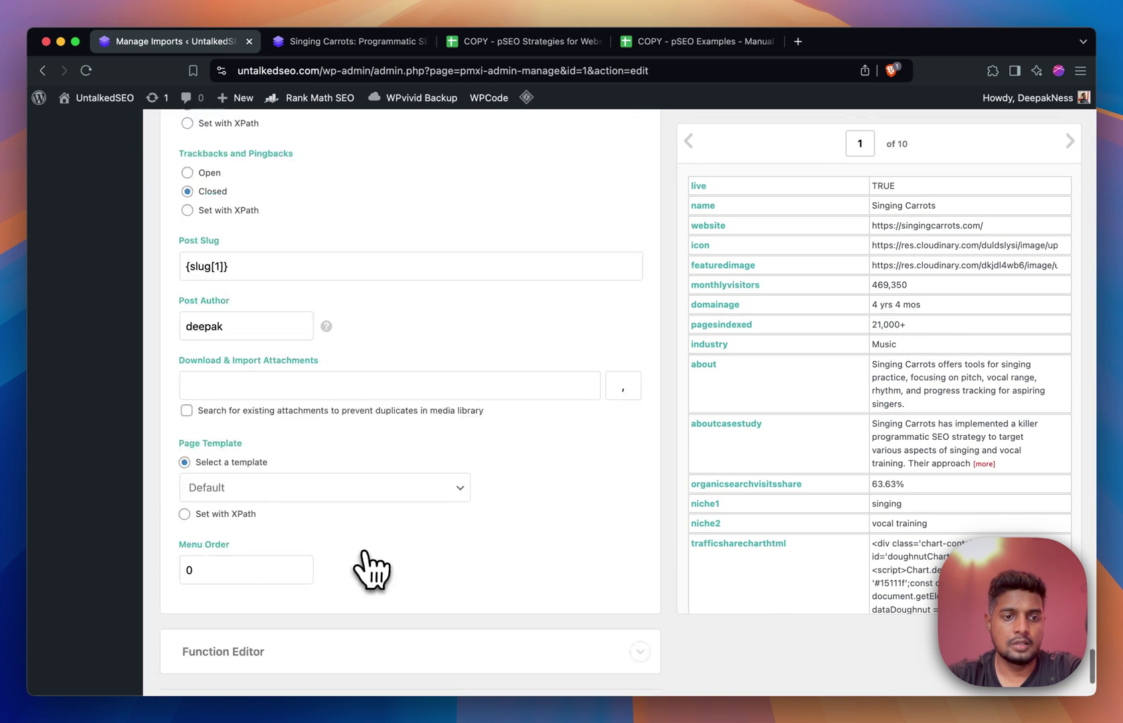
{"action": "scroll", "coordinate": [301, 555], "scroll_direction": "down", "scroll_amount": 8}
{"action": "scroll", "coordinate": [562, 486], "scroll_direction": "up", "scroll_amount": 20}
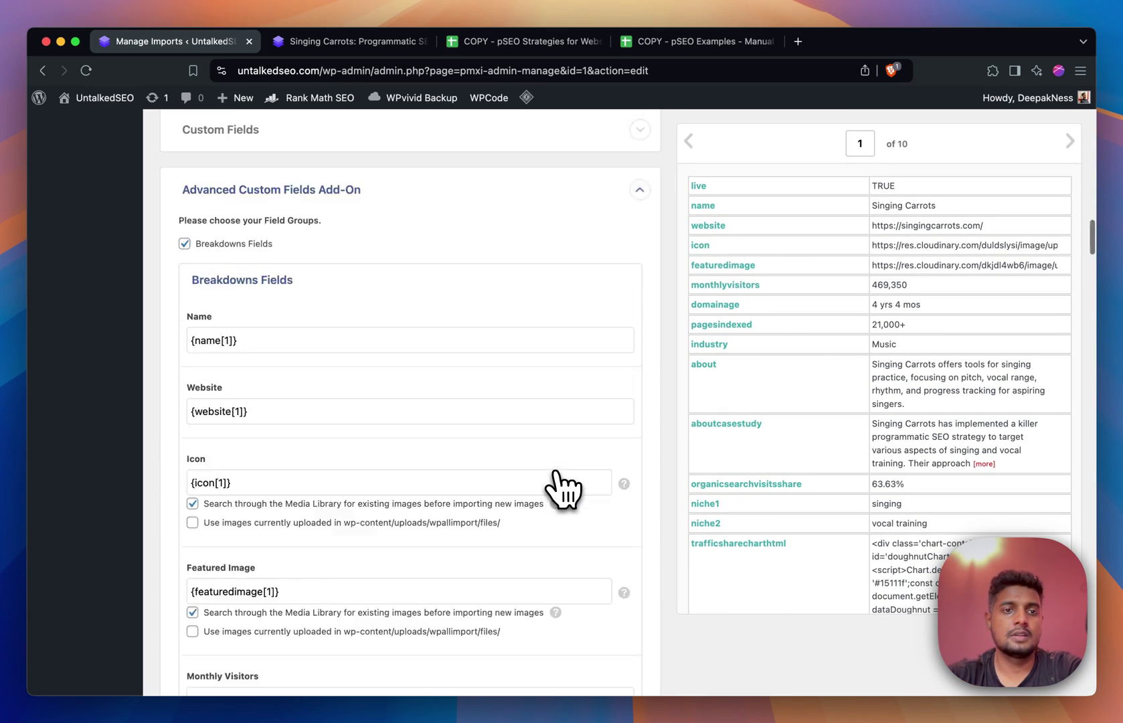
{"action": "scroll", "coordinate": [562, 486], "scroll_direction": "up", "scroll_amount": 20}
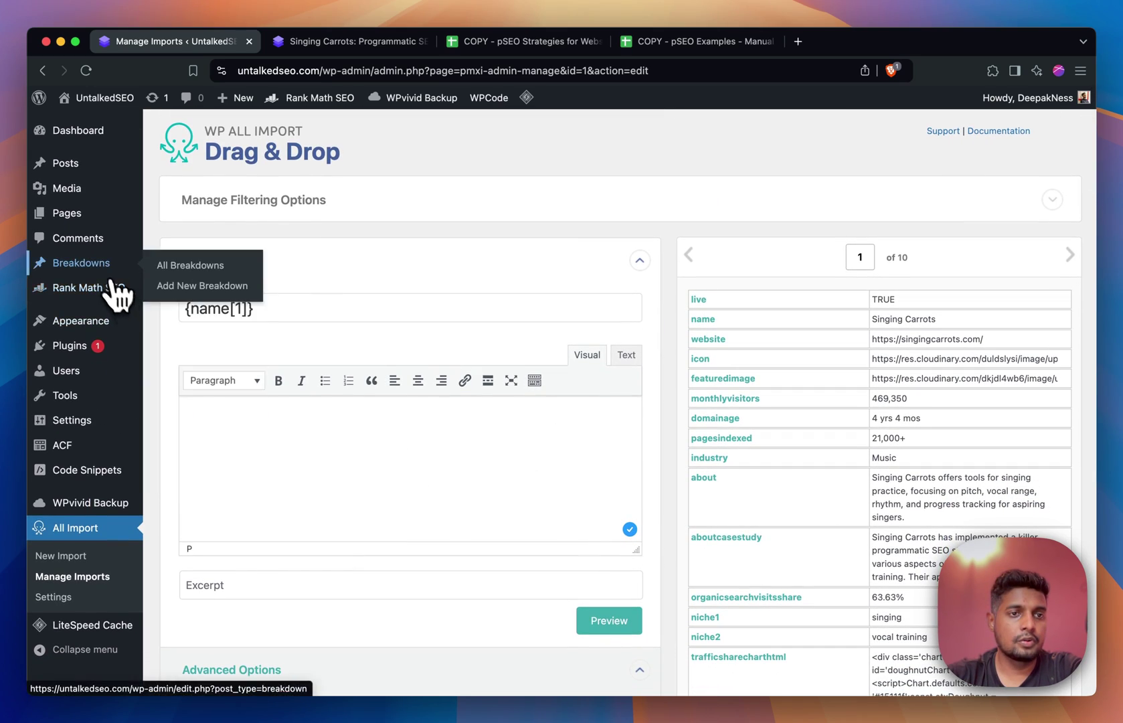
Step: Open the Singing Carrots breakdown from All Breakdowns, scroll its custom fields, then return to the list
{"action": "left_click", "coordinate": [105, 271]}
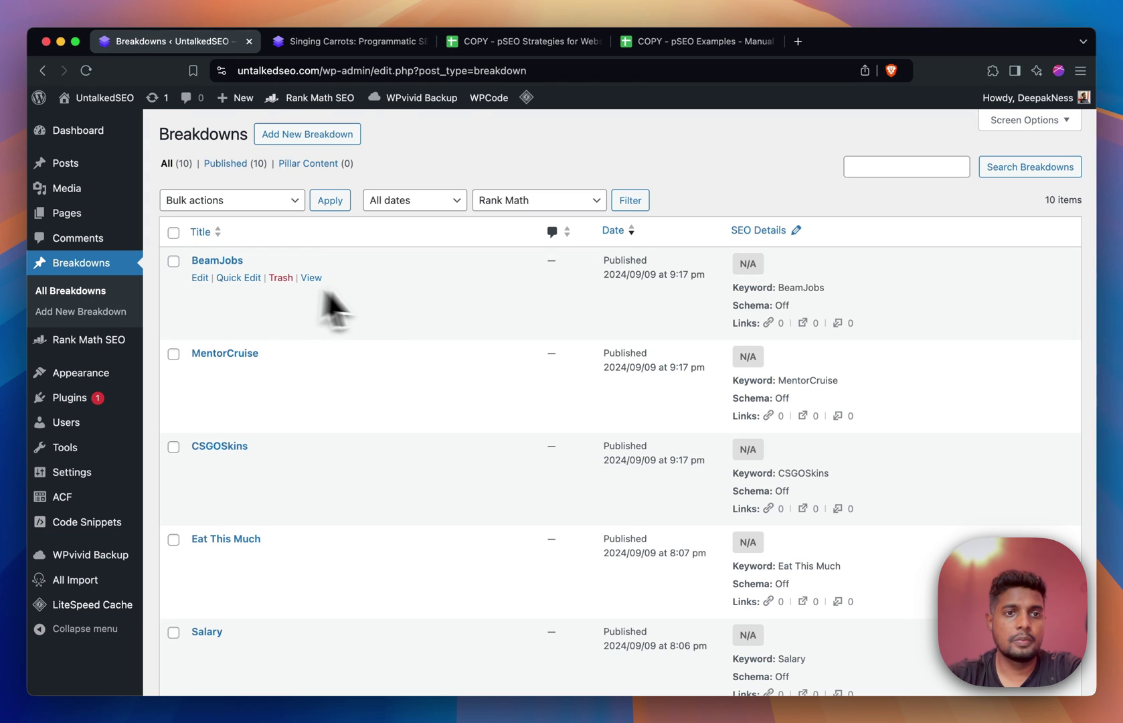
{"action": "scroll", "coordinate": [326, 371], "scroll_direction": "down", "scroll_amount": 10}
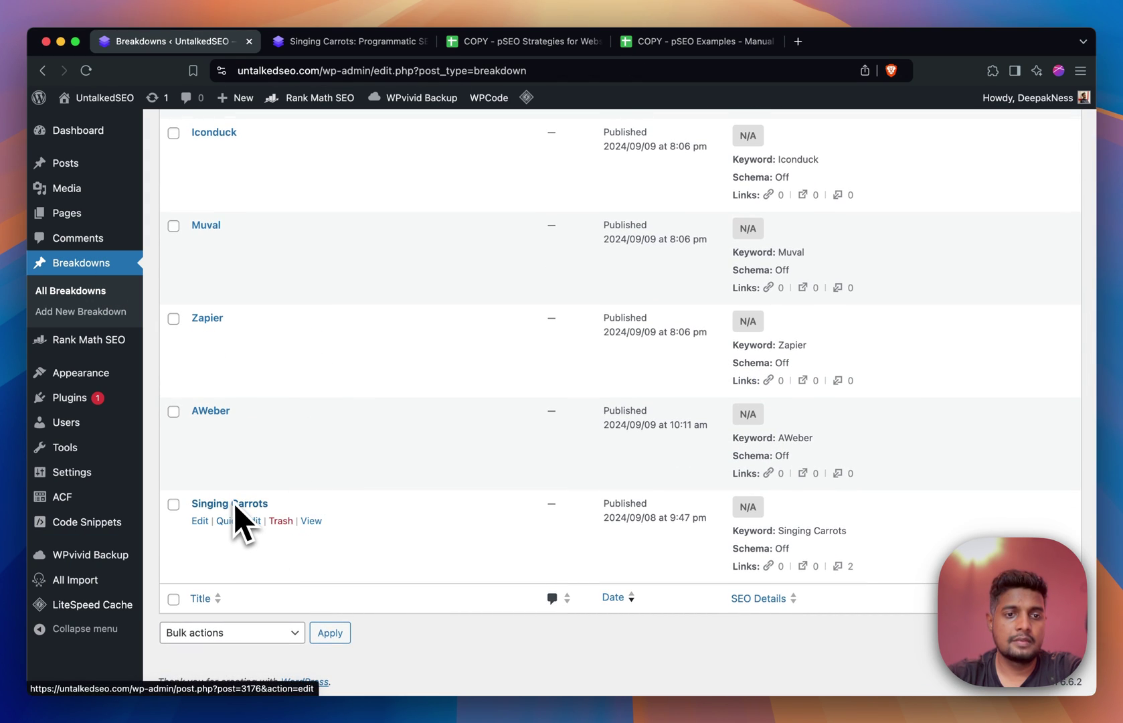
{"action": "left_click", "coordinate": [200, 521]}
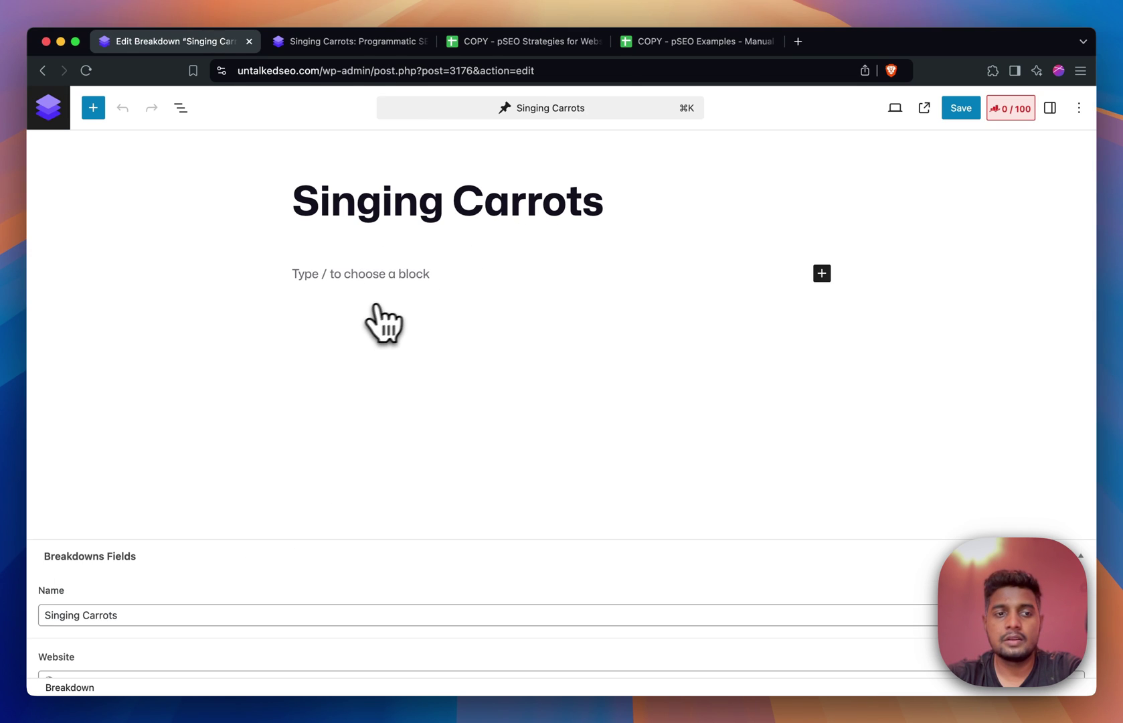
{"action": "scroll", "coordinate": [386, 323], "scroll_direction": "down", "scroll_amount": 6}
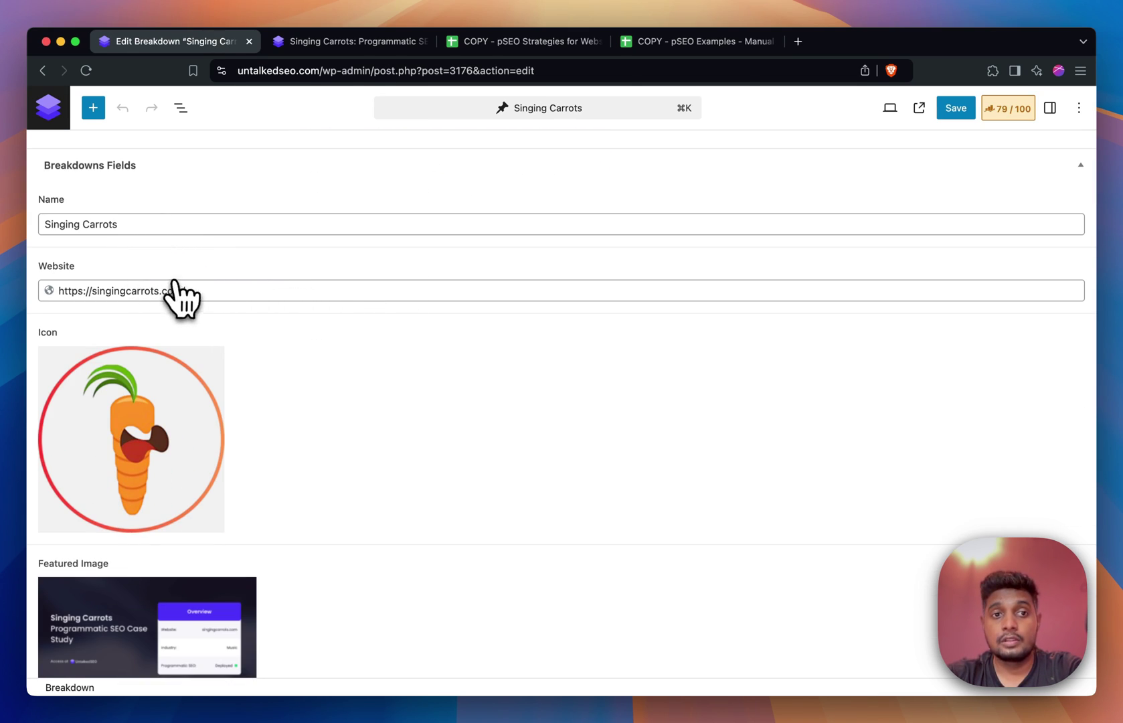
{"action": "scroll", "coordinate": [280, 368], "scroll_direction": "down", "scroll_amount": 5}
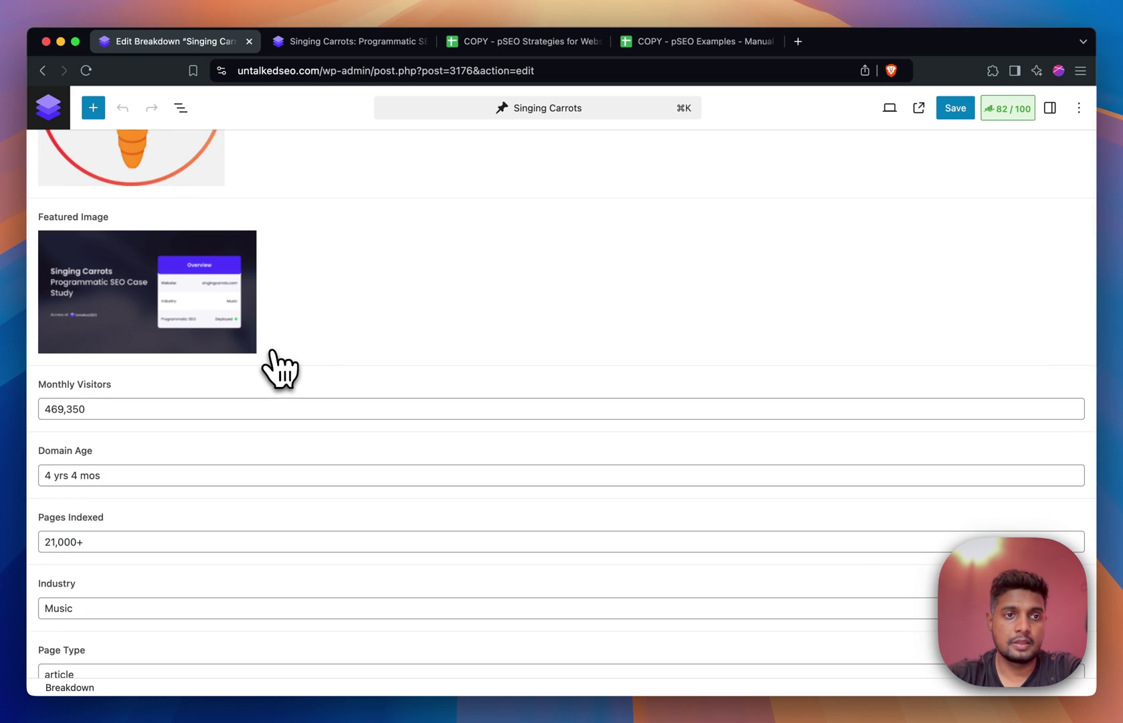
{"action": "scroll", "coordinate": [201, 432], "scroll_direction": "down", "scroll_amount": 12}
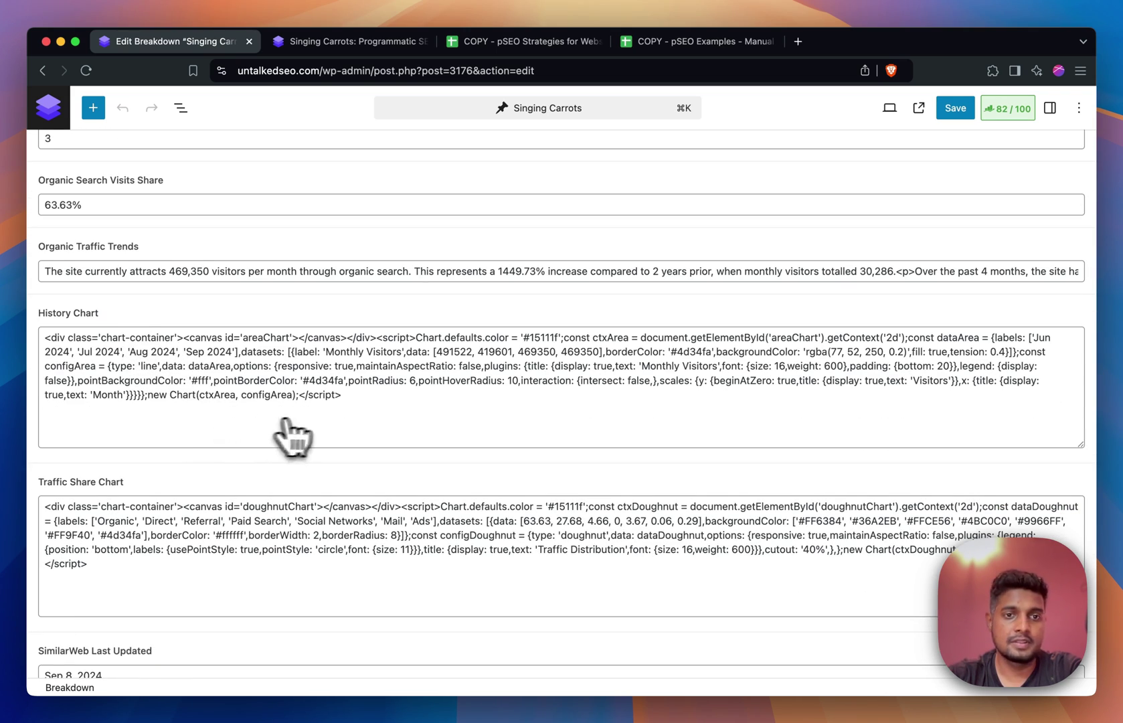
{"action": "scroll", "coordinate": [296, 481], "scroll_direction": "down", "scroll_amount": 7}
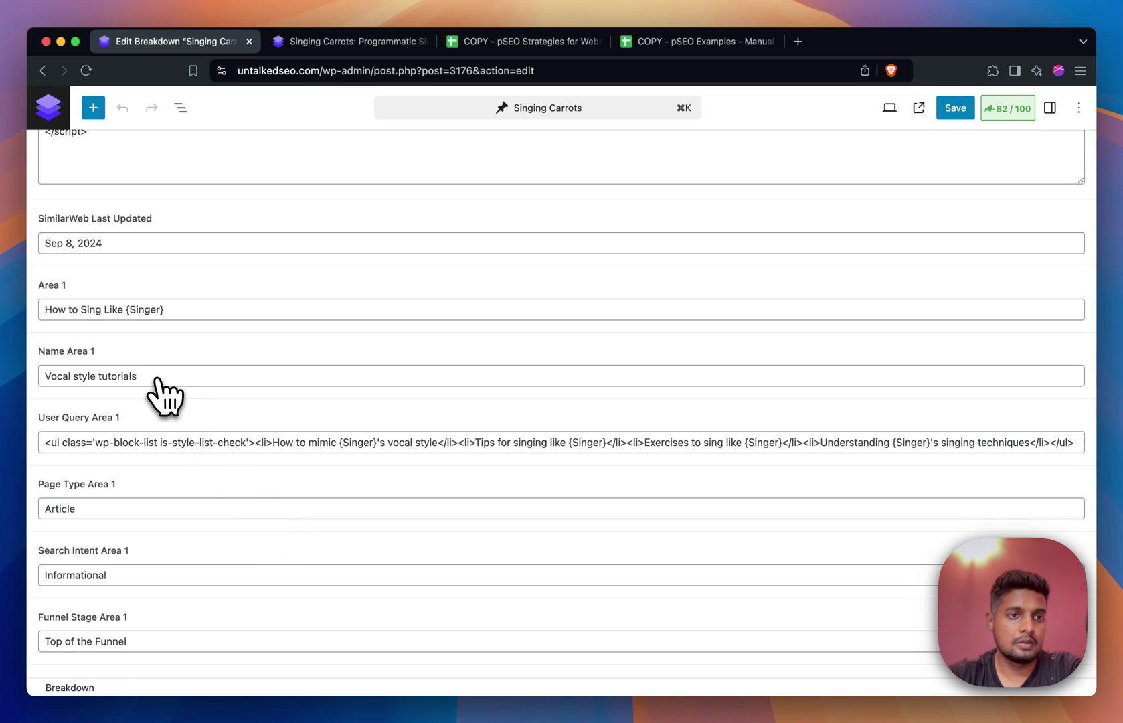
{"action": "scroll", "coordinate": [263, 488], "scroll_direction": "down", "scroll_amount": 10}
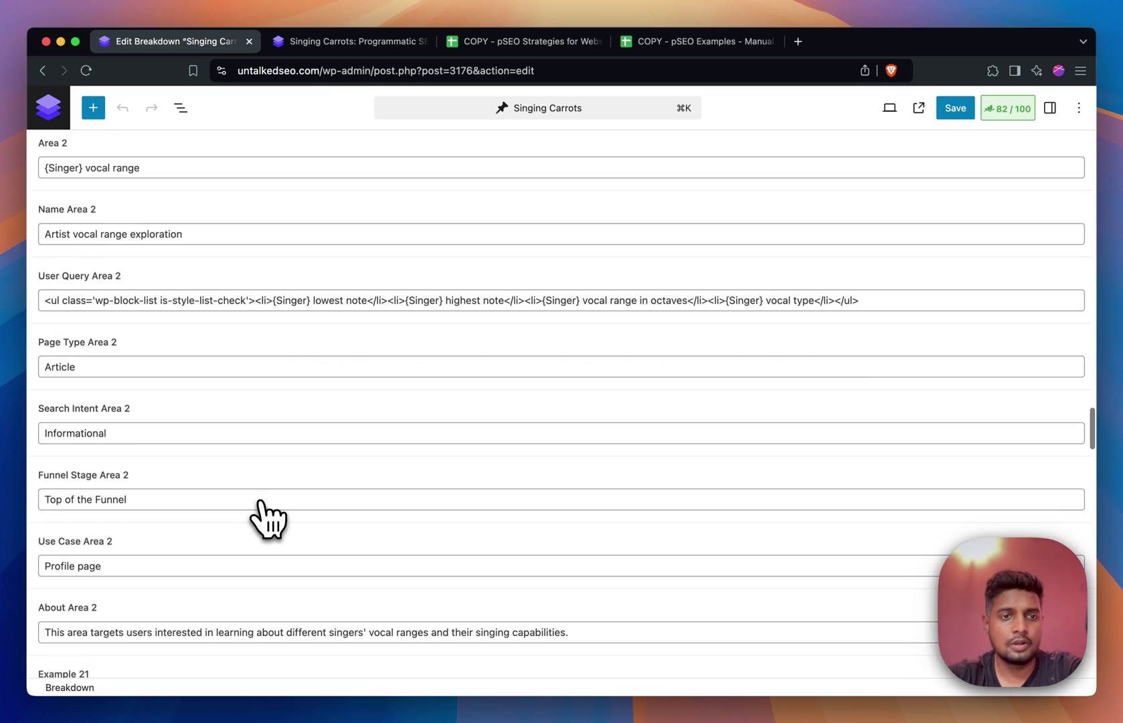
{"action": "scroll", "coordinate": [268, 519], "scroll_direction": "up", "scroll_amount": 20}
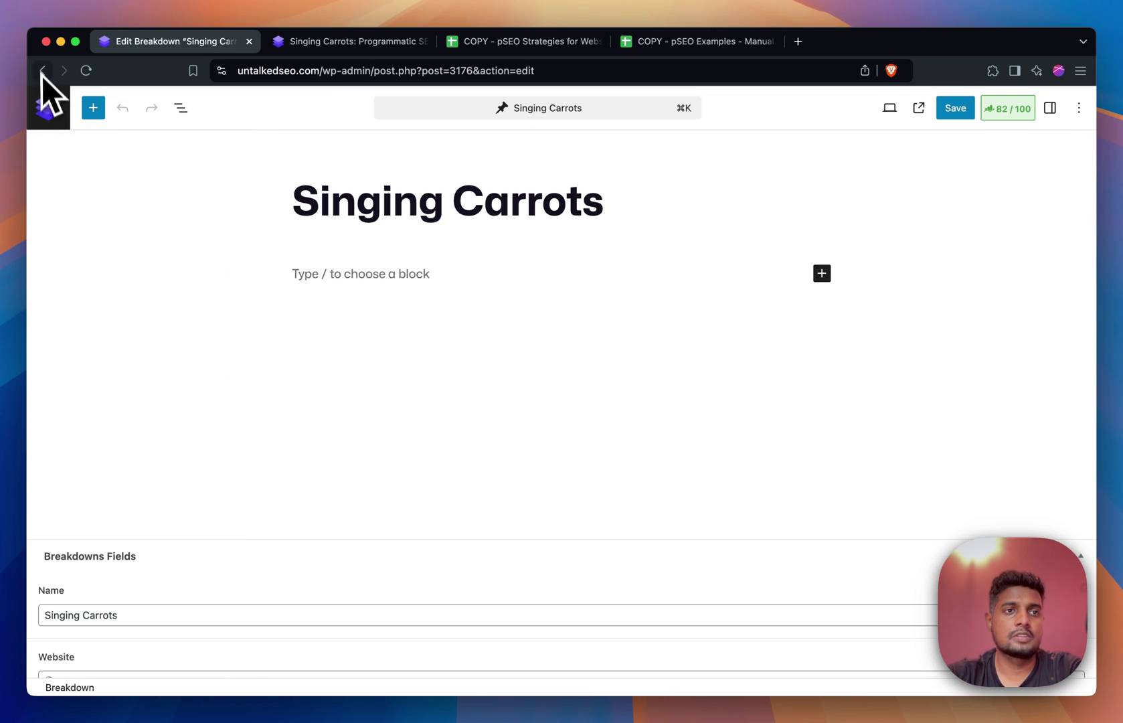
{"action": "left_click", "coordinate": [42, 70]}
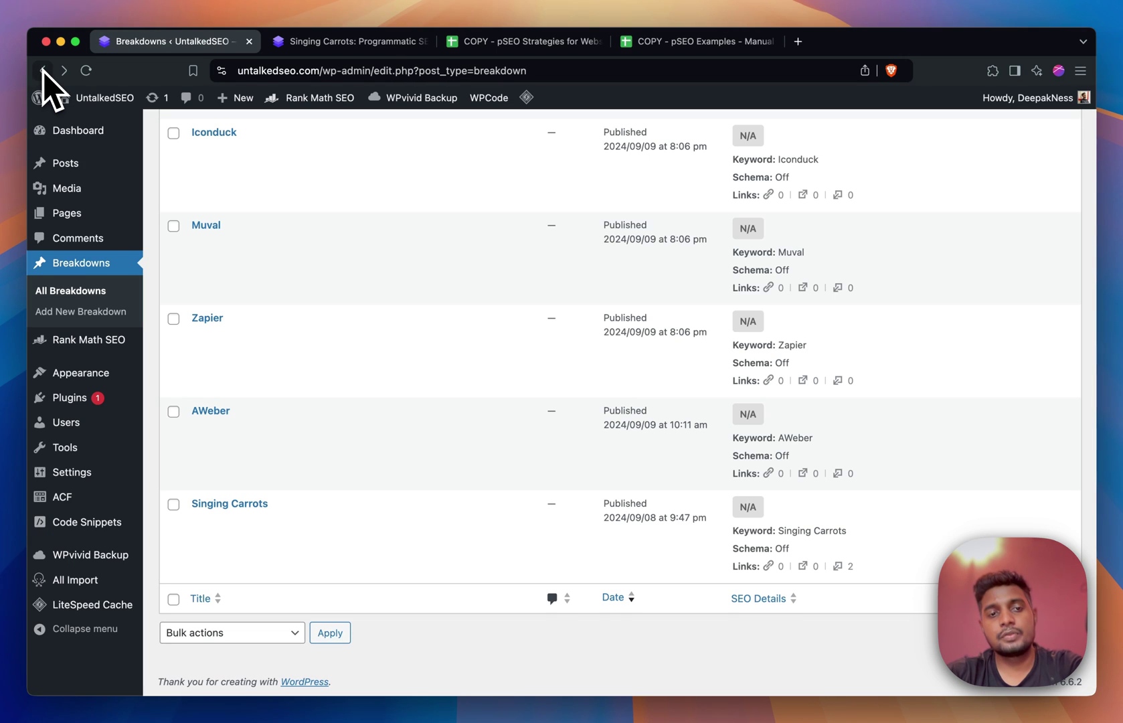
Step: Open the DN Custom Fields Parser settings, where Pages and Breakdowns are ticked for parsing
{"action": "mouse_move", "coordinate": [138, 495]}
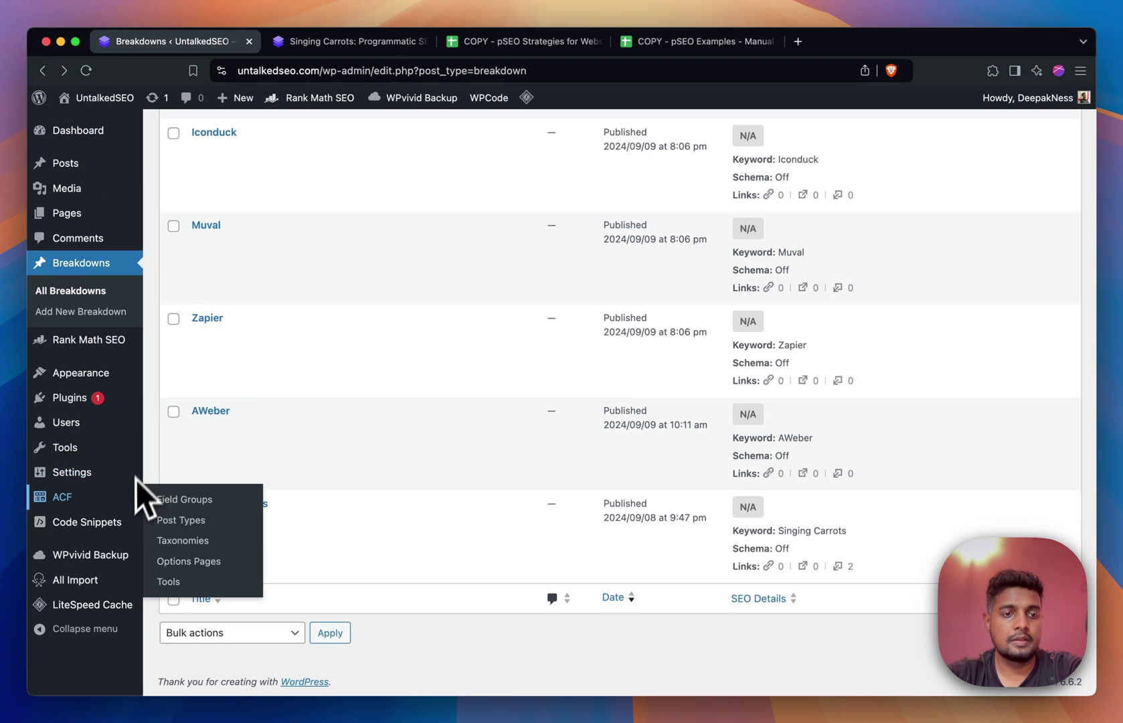
{"action": "mouse_move", "coordinate": [101, 475]}
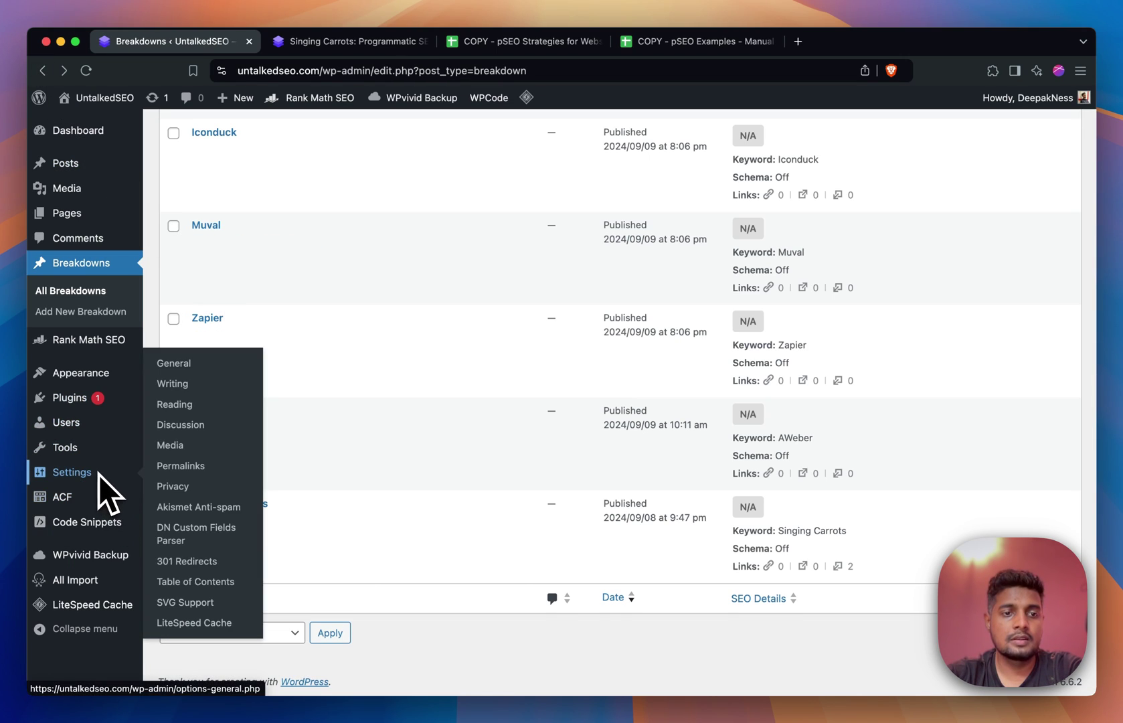
{"action": "left_click", "coordinate": [194, 536]}
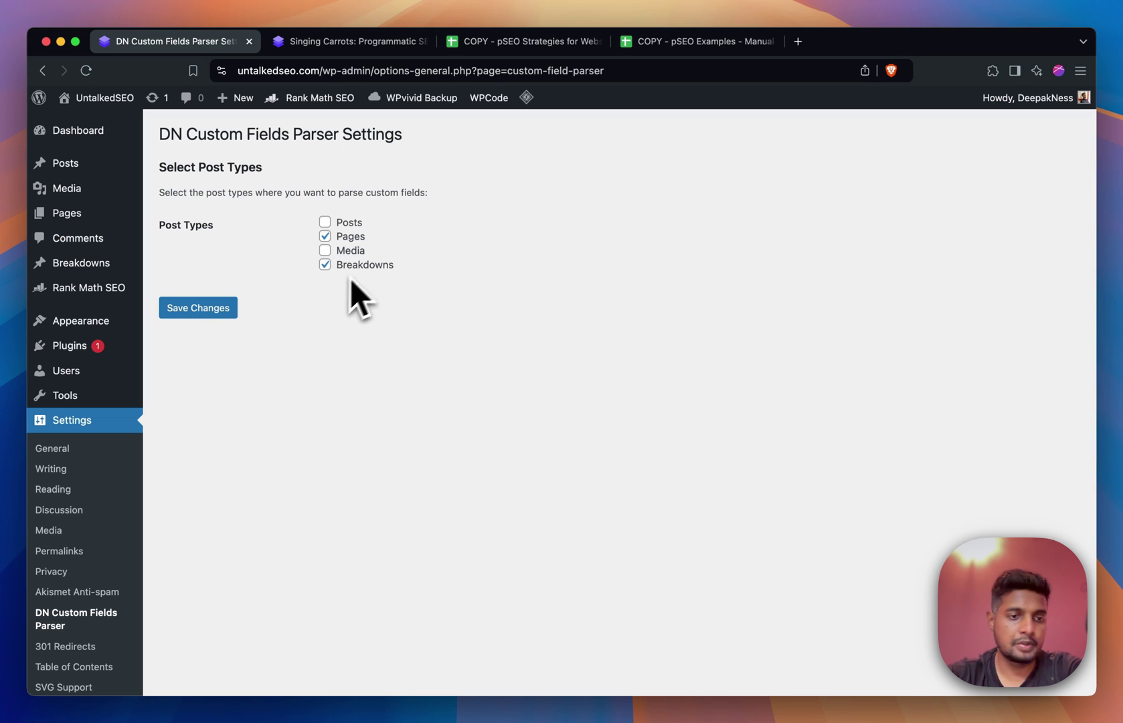
Step: Open the Site Editor's Templates list and scroll down to Single item: Breakdown
{"action": "mouse_move", "coordinate": [115, 326]}
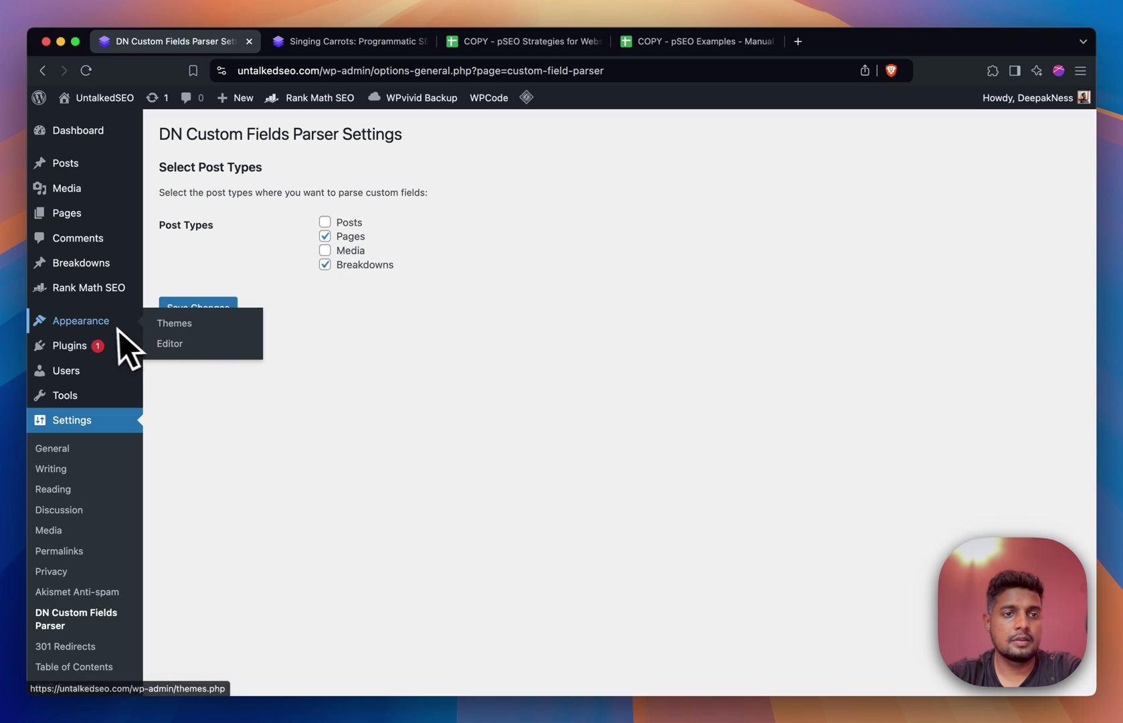
{"action": "left_click", "coordinate": [175, 343]}
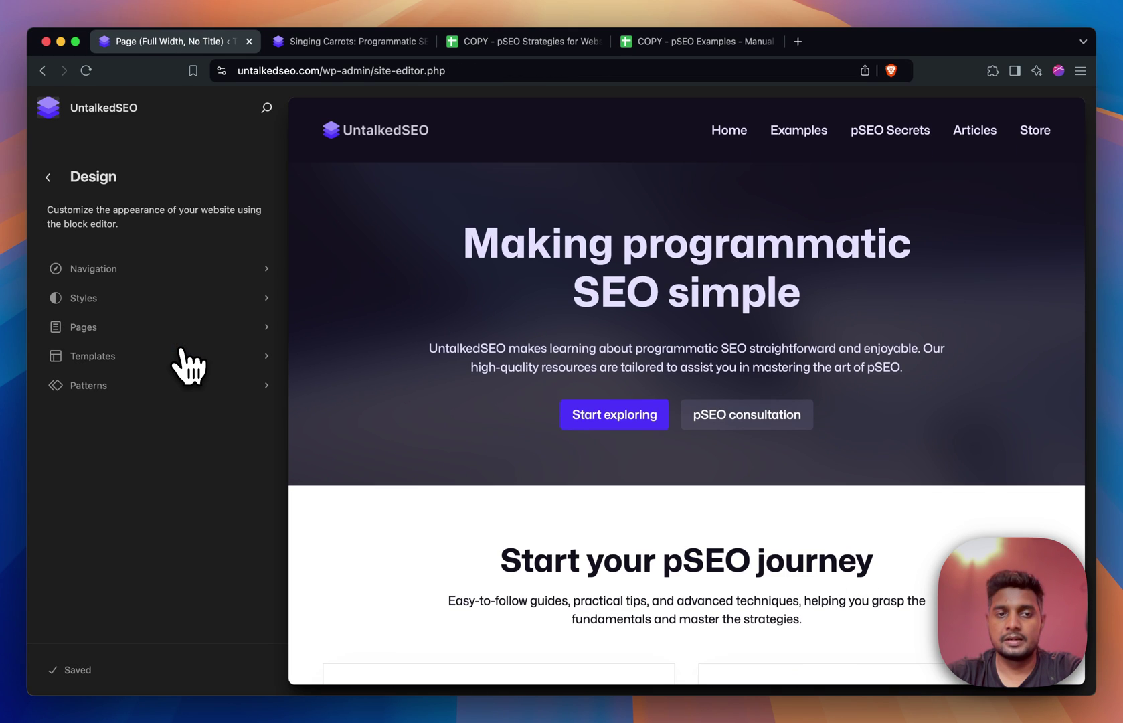
{"action": "left_click", "coordinate": [187, 368]}
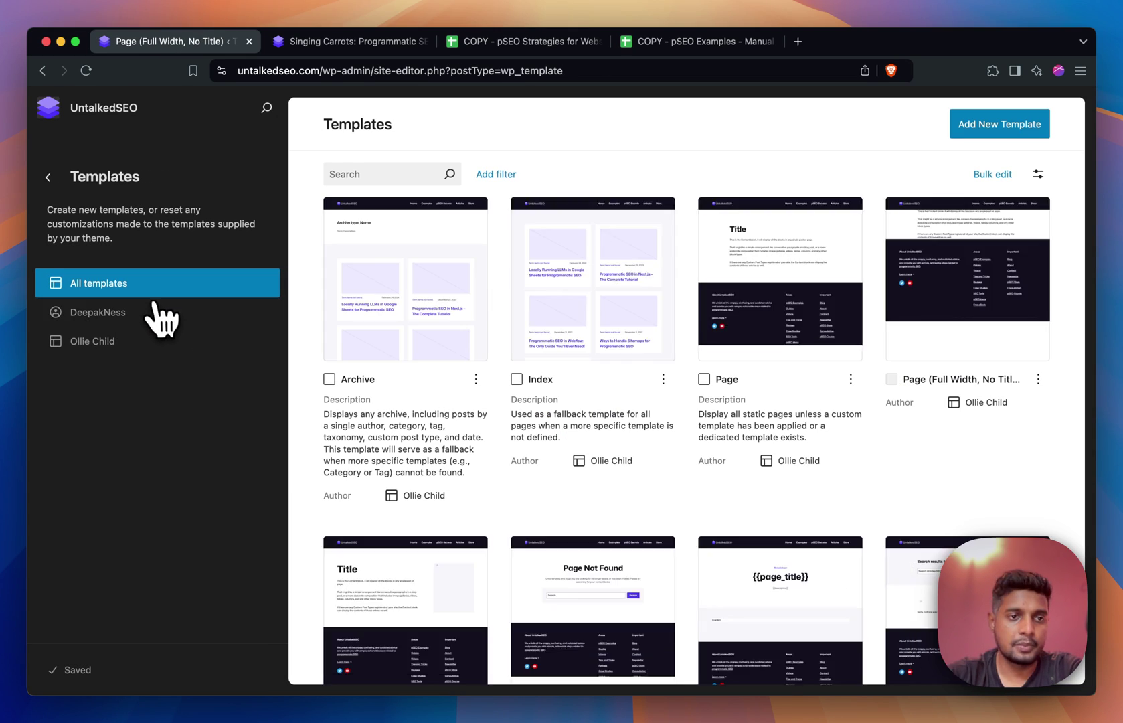
{"action": "scroll", "coordinate": [786, 316], "scroll_direction": "down", "scroll_amount": 5}
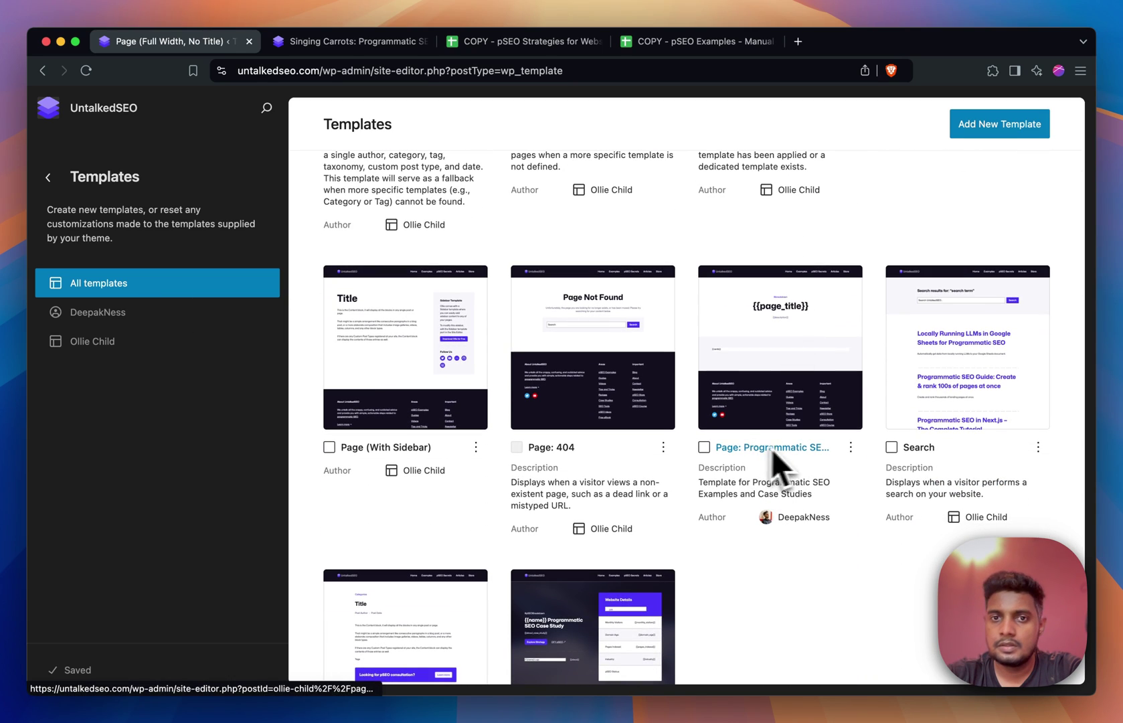
{"action": "scroll", "coordinate": [783, 445], "scroll_direction": "down", "scroll_amount": 4}
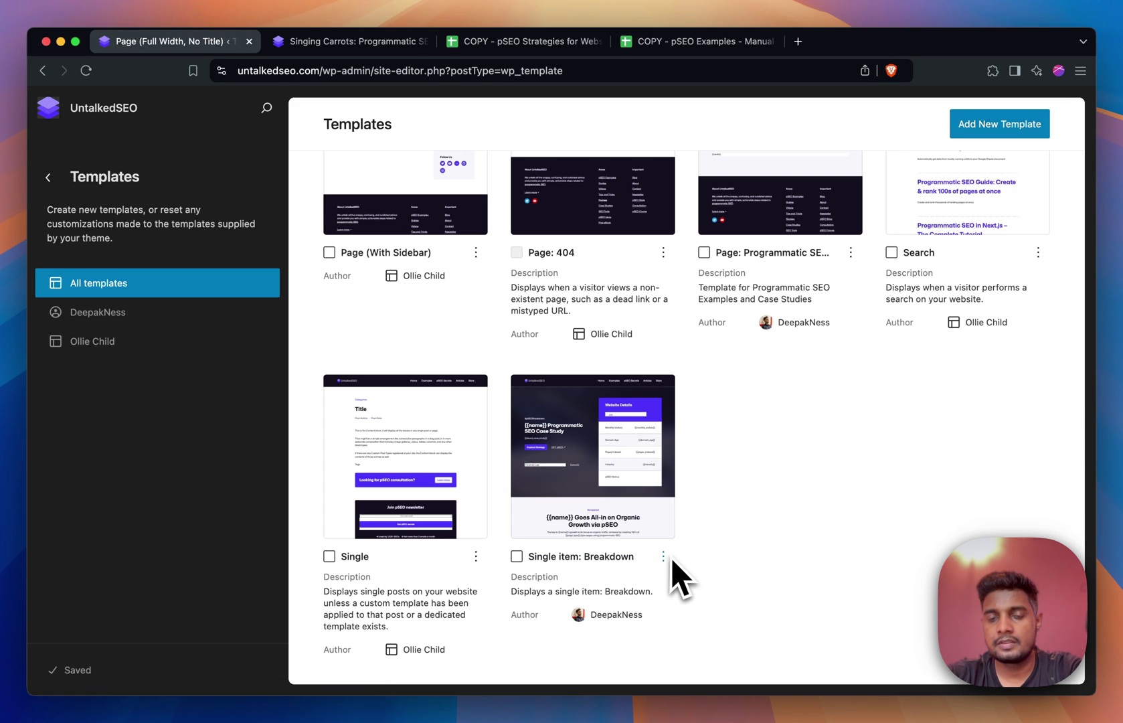
Step: Open Single item: Breakdown and inspect the {{name}} heading, {{about_case_study}} paragraph and Explore Strategy button
{"action": "left_click", "coordinate": [632, 452]}
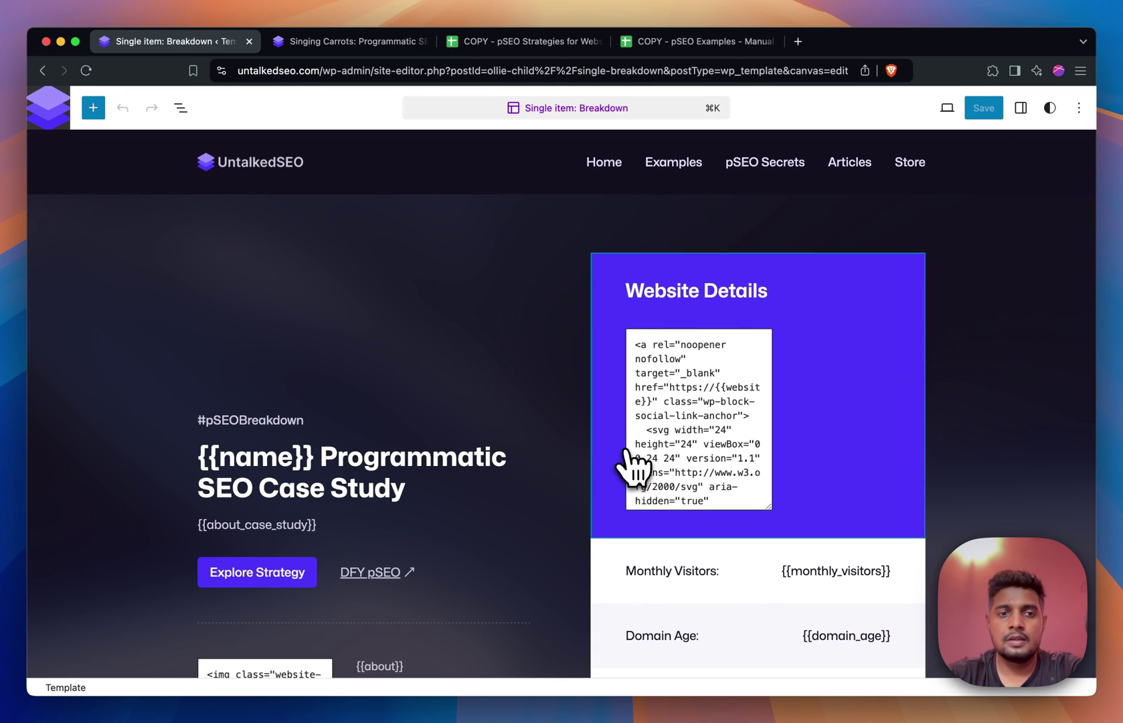
{"action": "scroll", "coordinate": [632, 468], "scroll_direction": "down", "scroll_amount": 3}
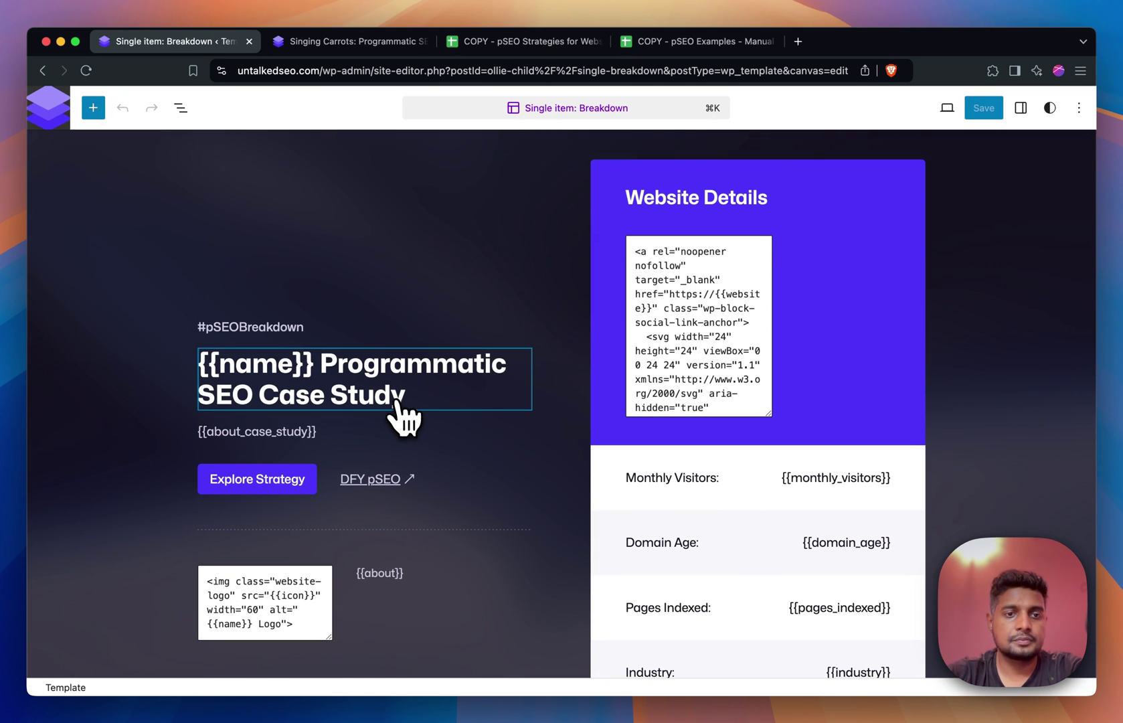
{"action": "left_click", "coordinate": [310, 364]}
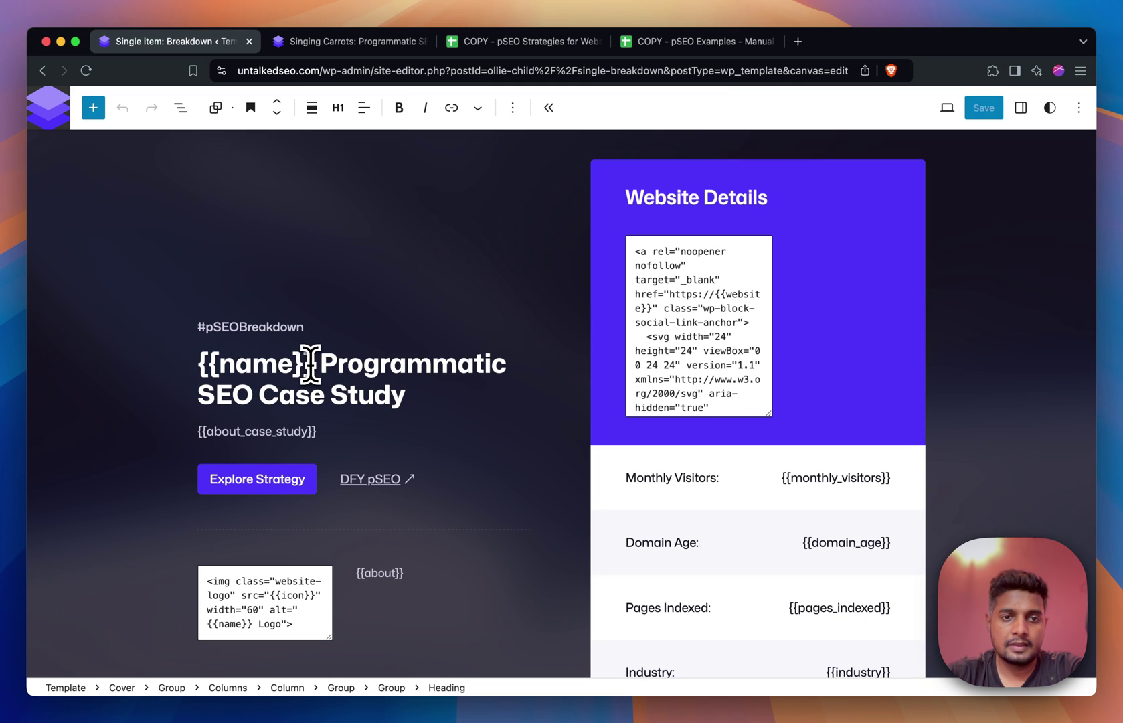
{"action": "left_click_drag", "start_coordinate": [311, 363], "coordinate": [189, 361]}
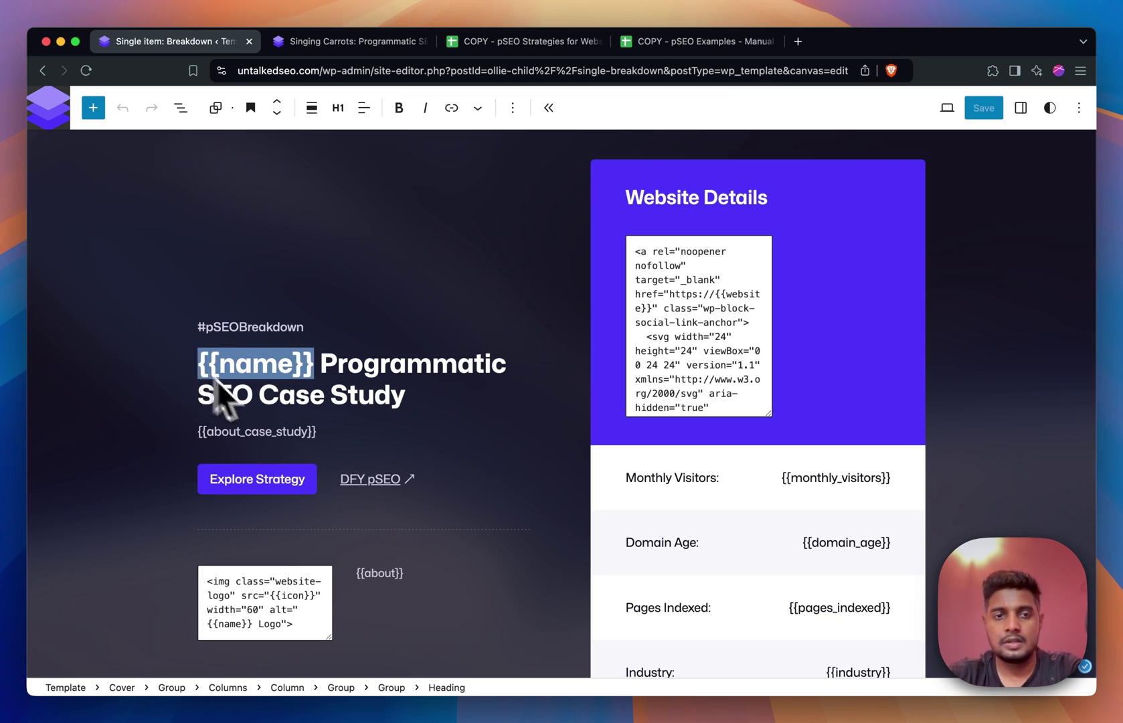
{"action": "triple_click", "coordinate": [300, 432]}
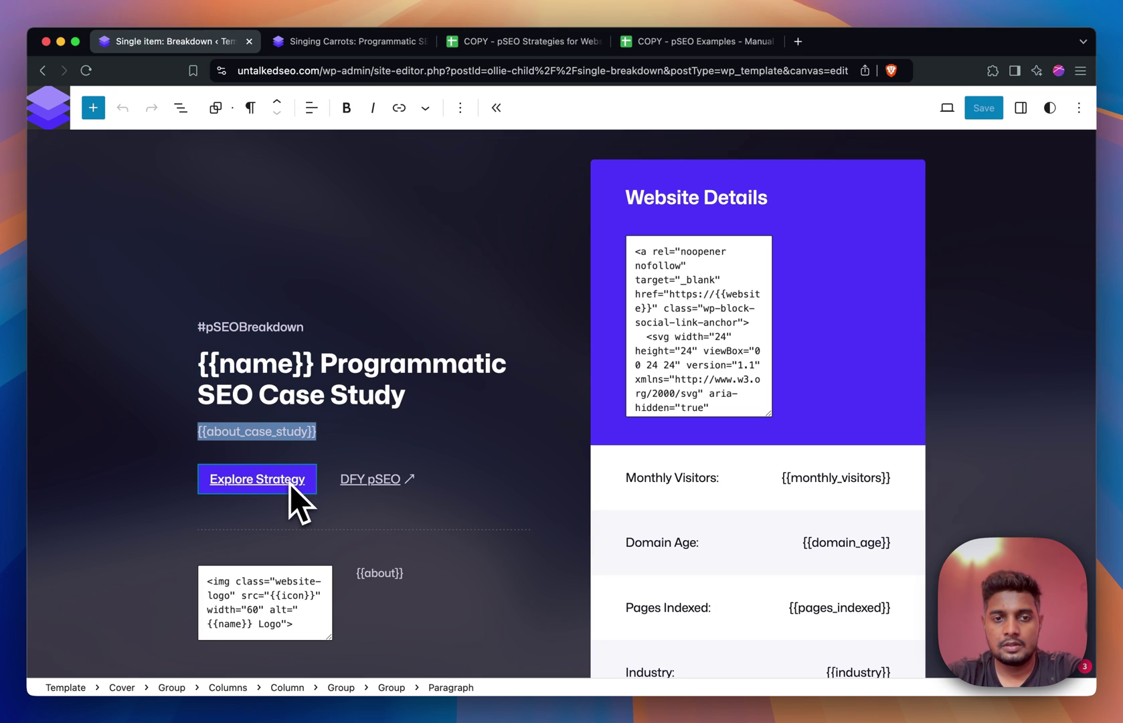
{"action": "left_click", "coordinate": [265, 477]}
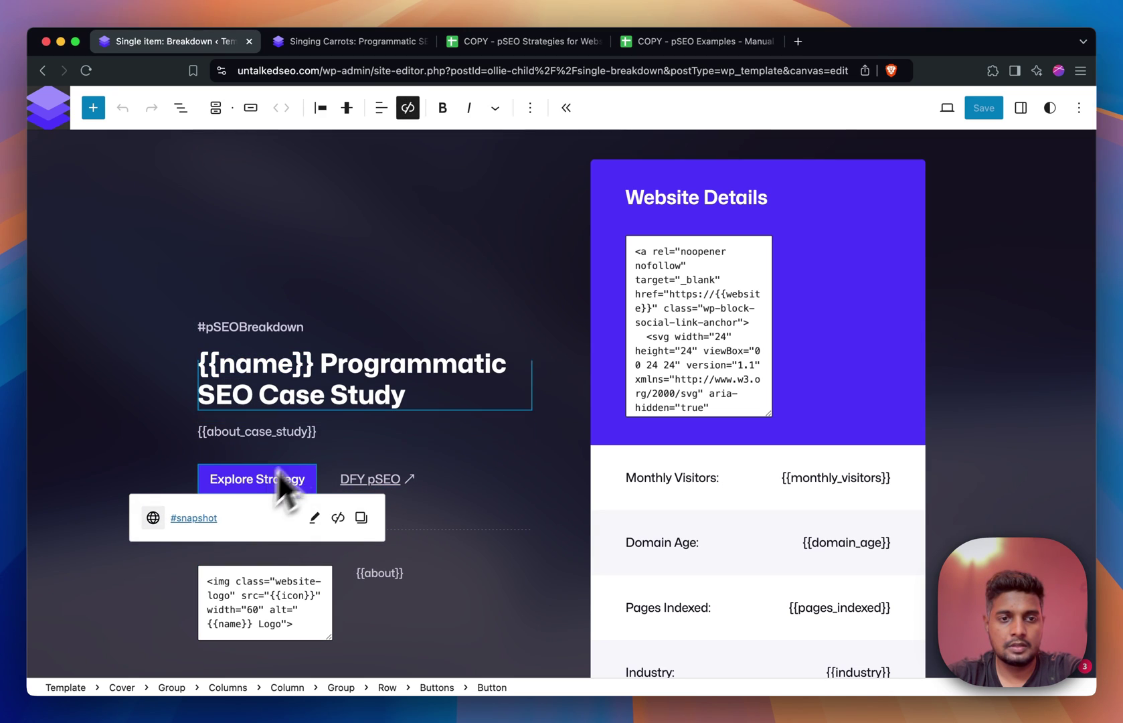
{"action": "left_click", "coordinate": [345, 422]}
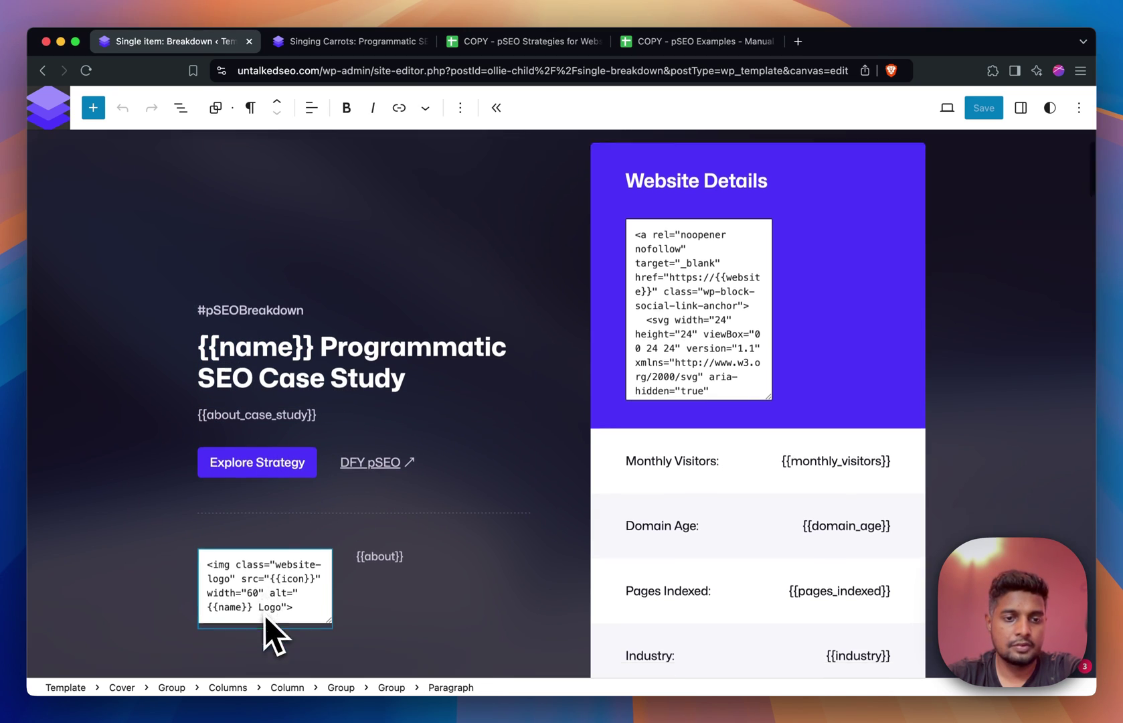
Step: Inspect the logo Custom HTML icon placeholder and compare it with the live Singing Carrots page
{"action": "scroll", "coordinate": [267, 611], "scroll_direction": "down", "scroll_amount": 3}
{"action": "left_click", "coordinate": [302, 533]}
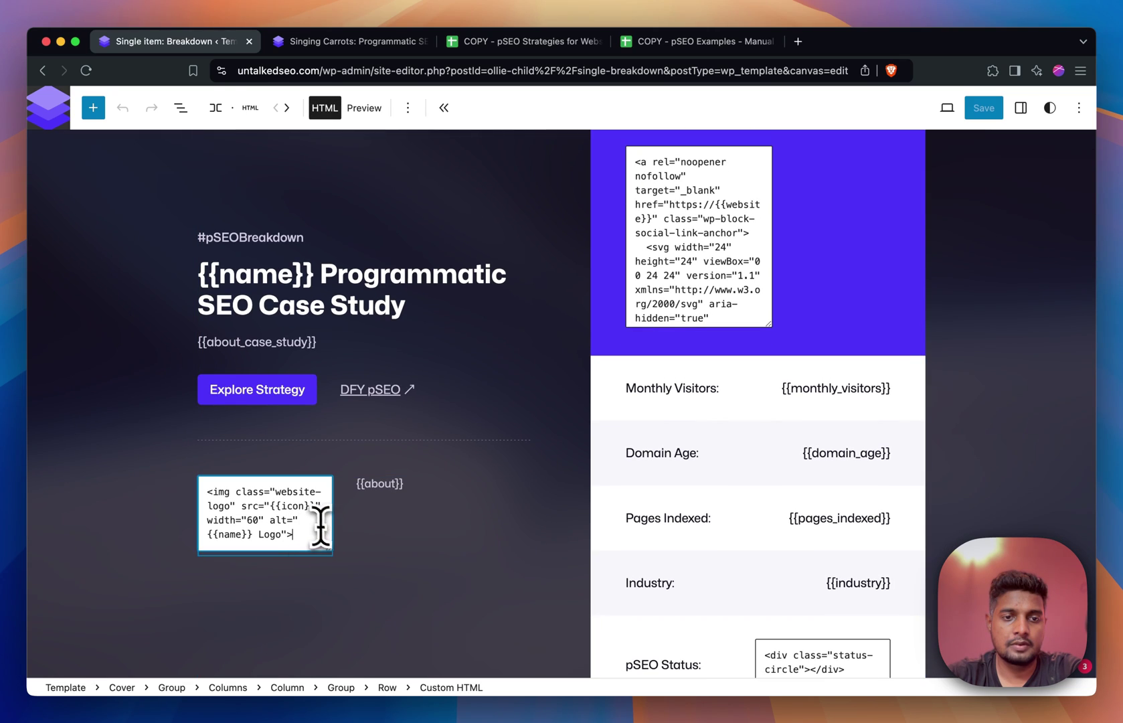
{"action": "double_click", "coordinate": [295, 505]}
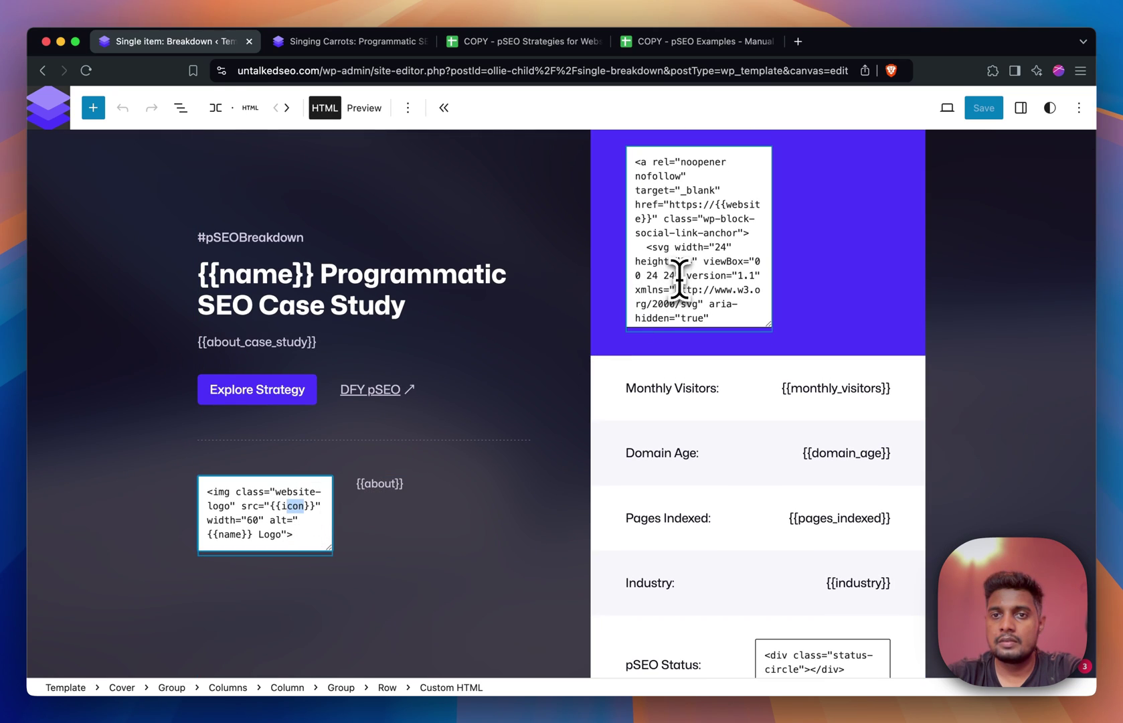
{"action": "left_click", "coordinate": [372, 43]}
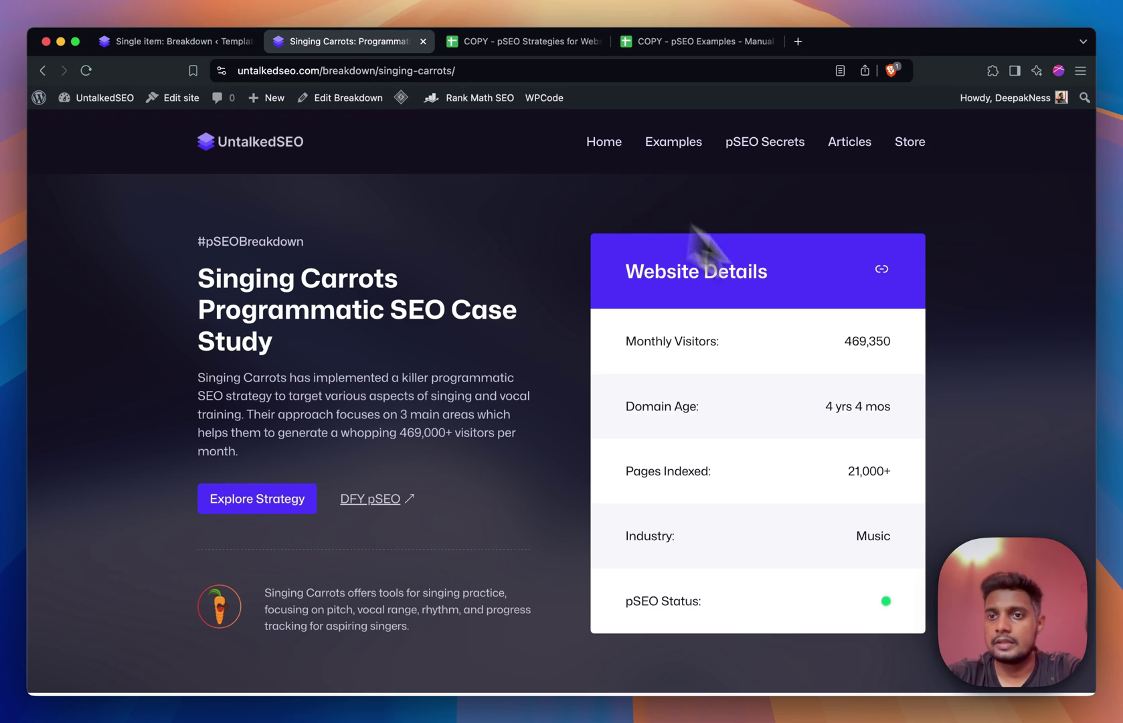
{"action": "left_click", "coordinate": [221, 42]}
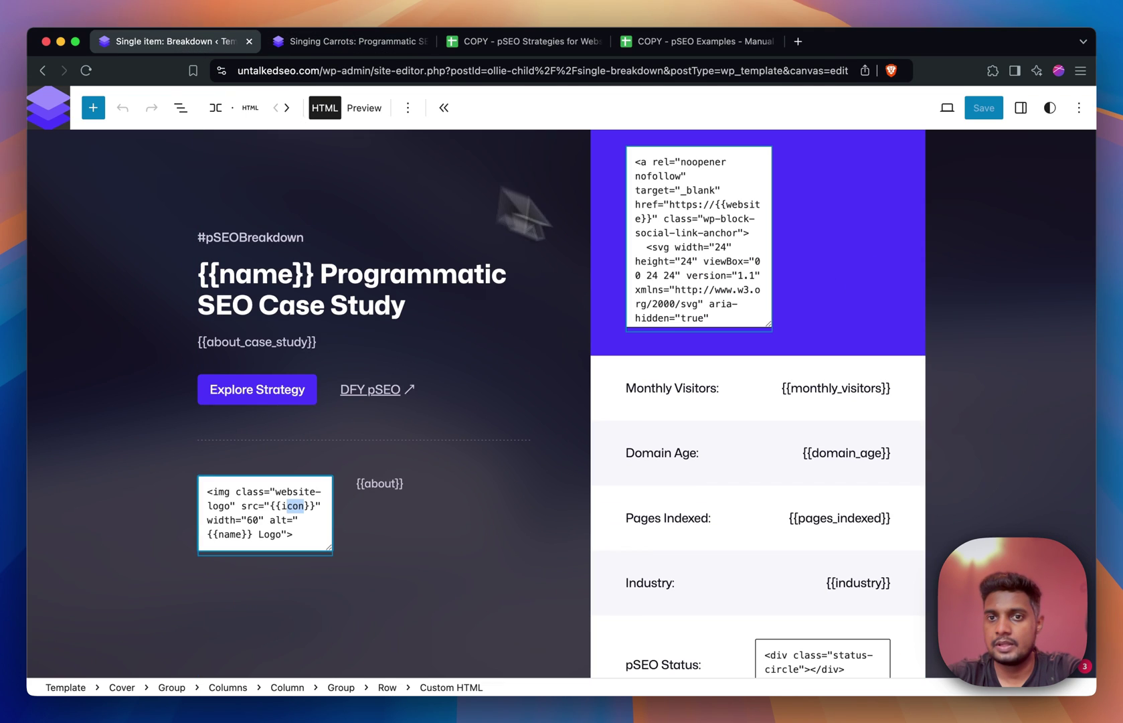
{"action": "scroll", "coordinate": [786, 401], "scroll_direction": "down", "scroll_amount": 3}
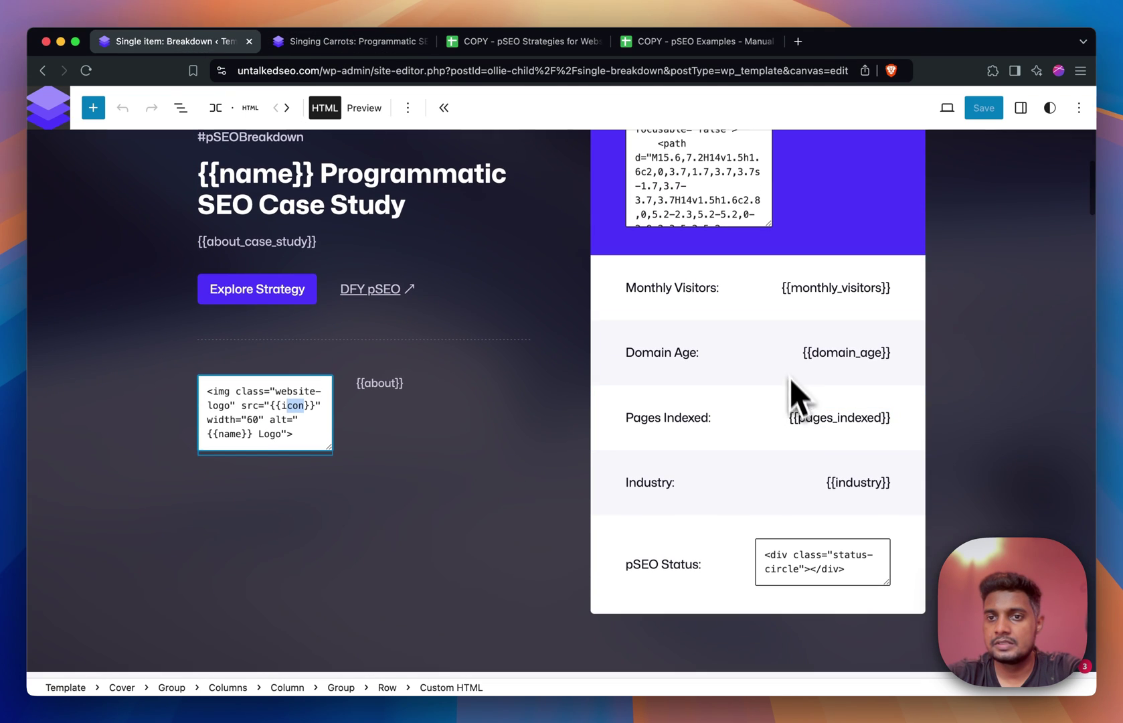
{"action": "scroll", "coordinate": [860, 442], "scroll_direction": "down", "scroll_amount": 10}
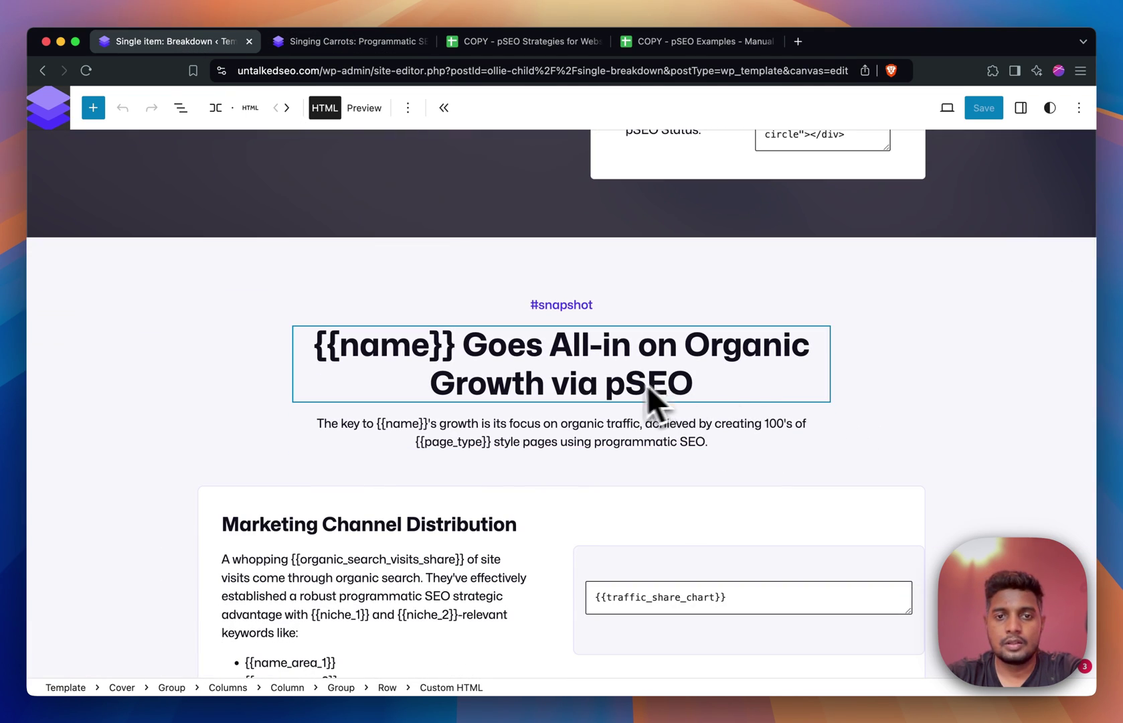
{"action": "scroll", "coordinate": [589, 398], "scroll_direction": "down", "scroll_amount": 5}
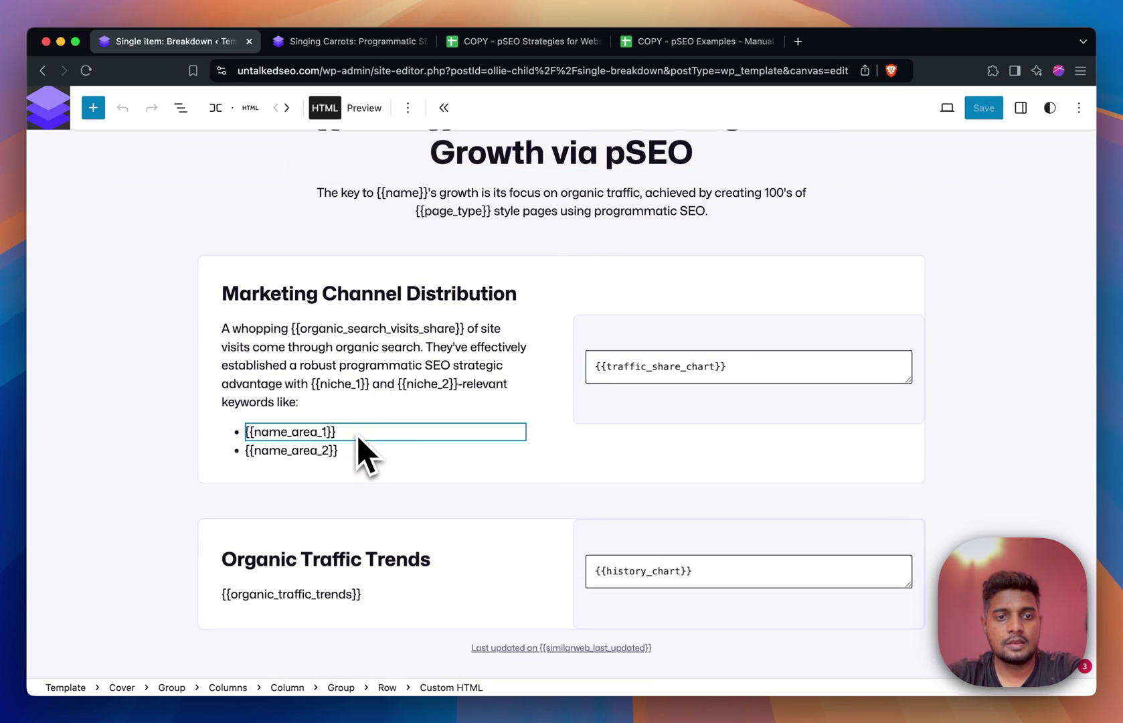
{"action": "scroll", "coordinate": [359, 454], "scroll_direction": "down", "scroll_amount": 10}
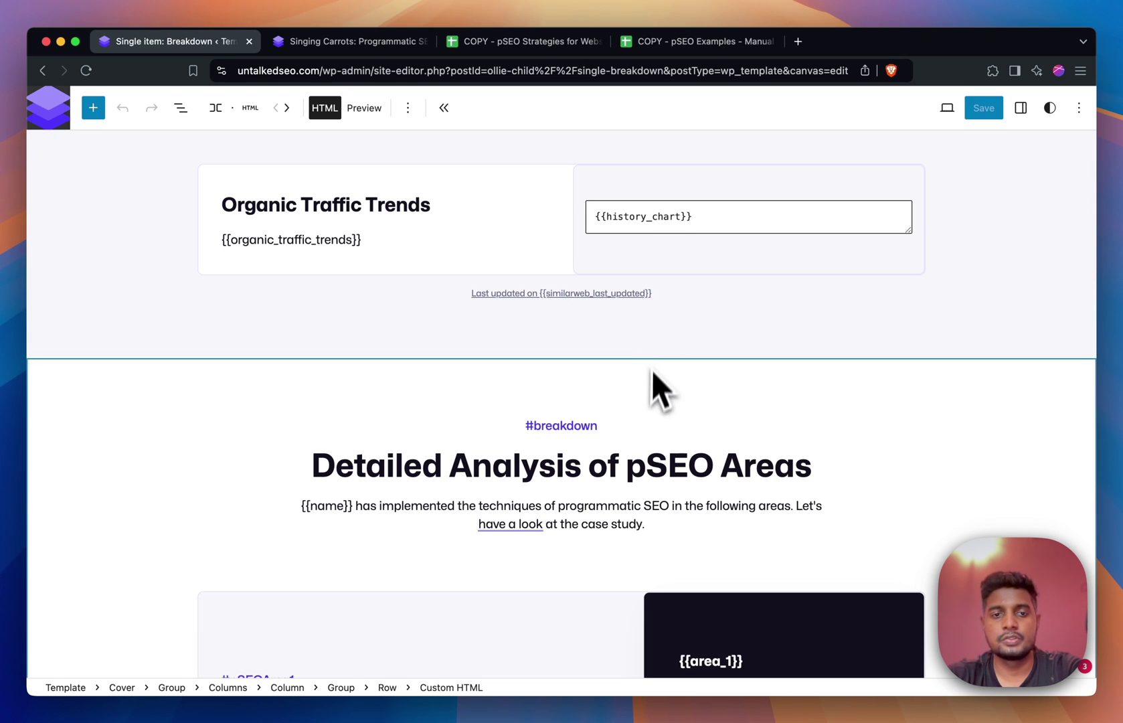
{"action": "scroll", "coordinate": [650, 387], "scroll_direction": "down", "scroll_amount": 2}
{"action": "scroll", "coordinate": [649, 387], "scroll_direction": "down", "scroll_amount": 20}
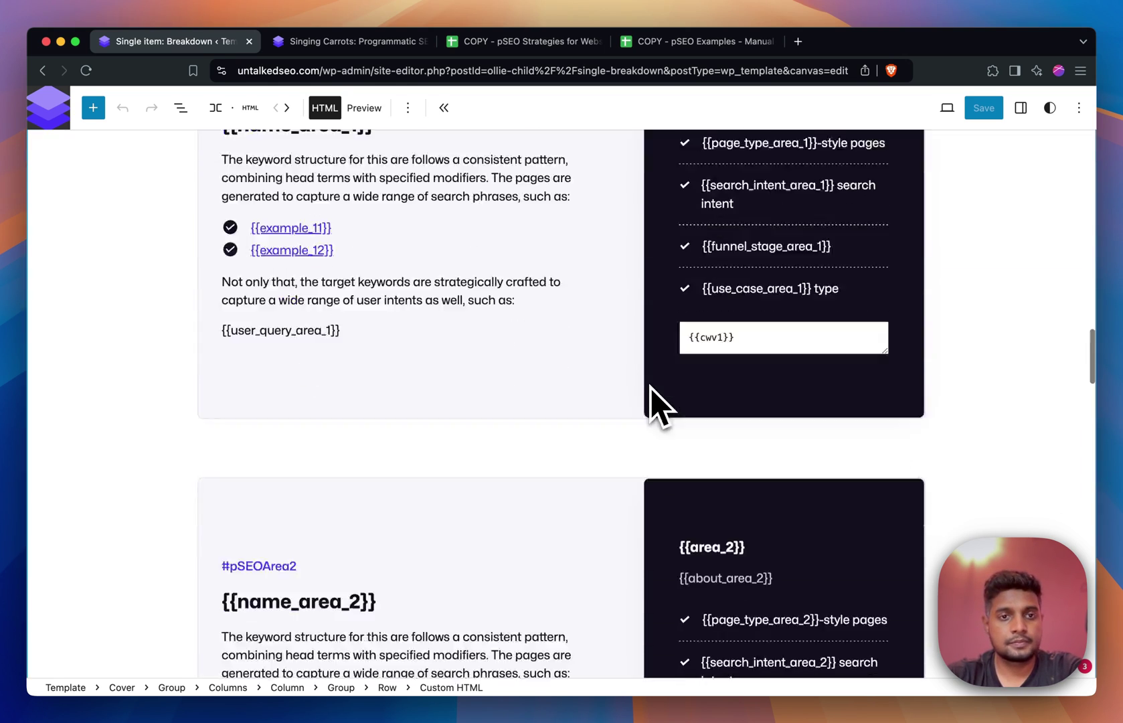
{"action": "scroll", "coordinate": [649, 387], "scroll_direction": "down", "scroll_amount": 12}
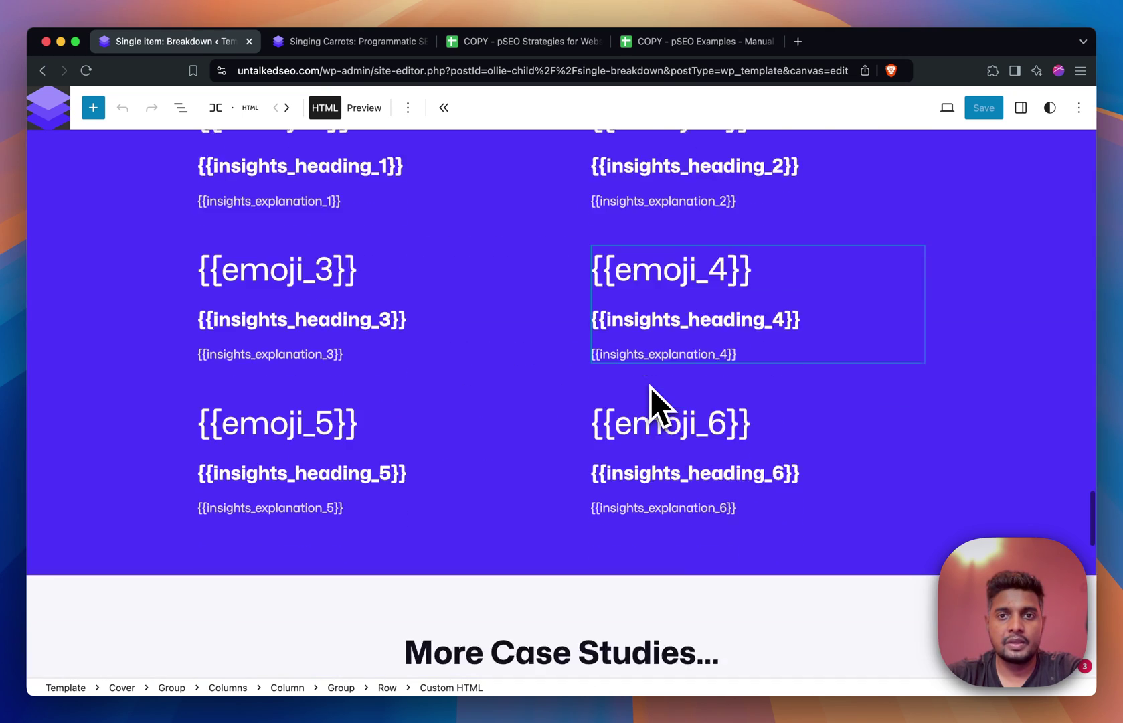
{"action": "scroll", "coordinate": [650, 387], "scroll_direction": "up", "scroll_amount": 7}
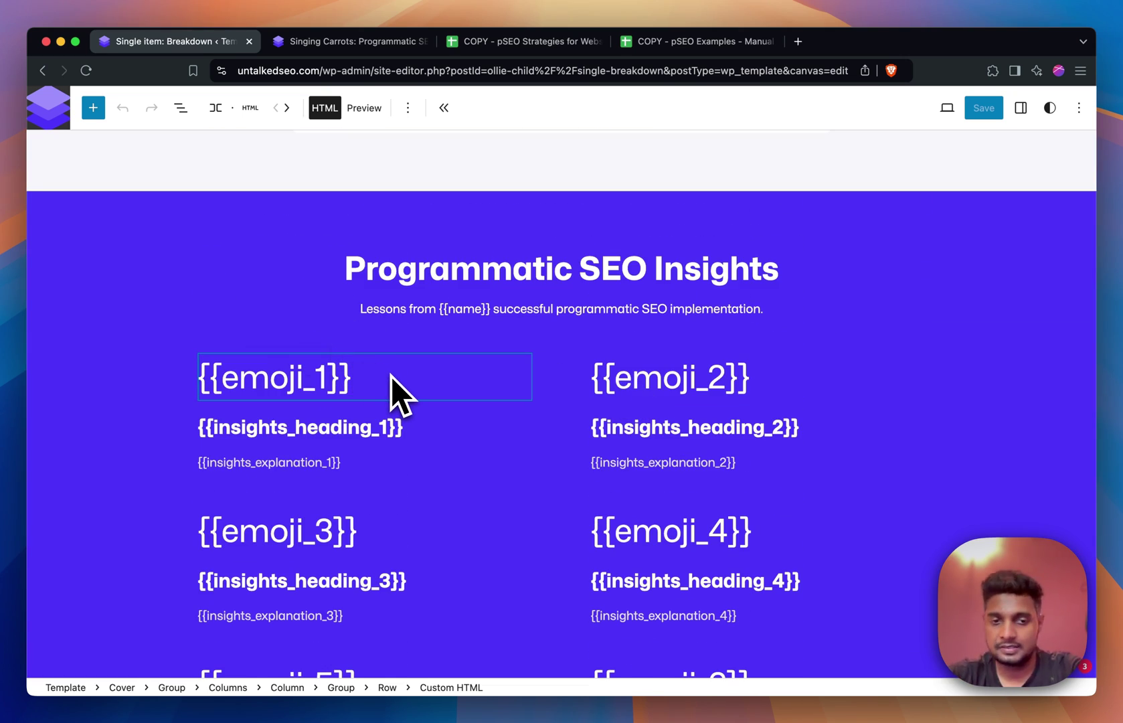
{"action": "scroll", "coordinate": [390, 376], "scroll_direction": "down", "scroll_amount": 10}
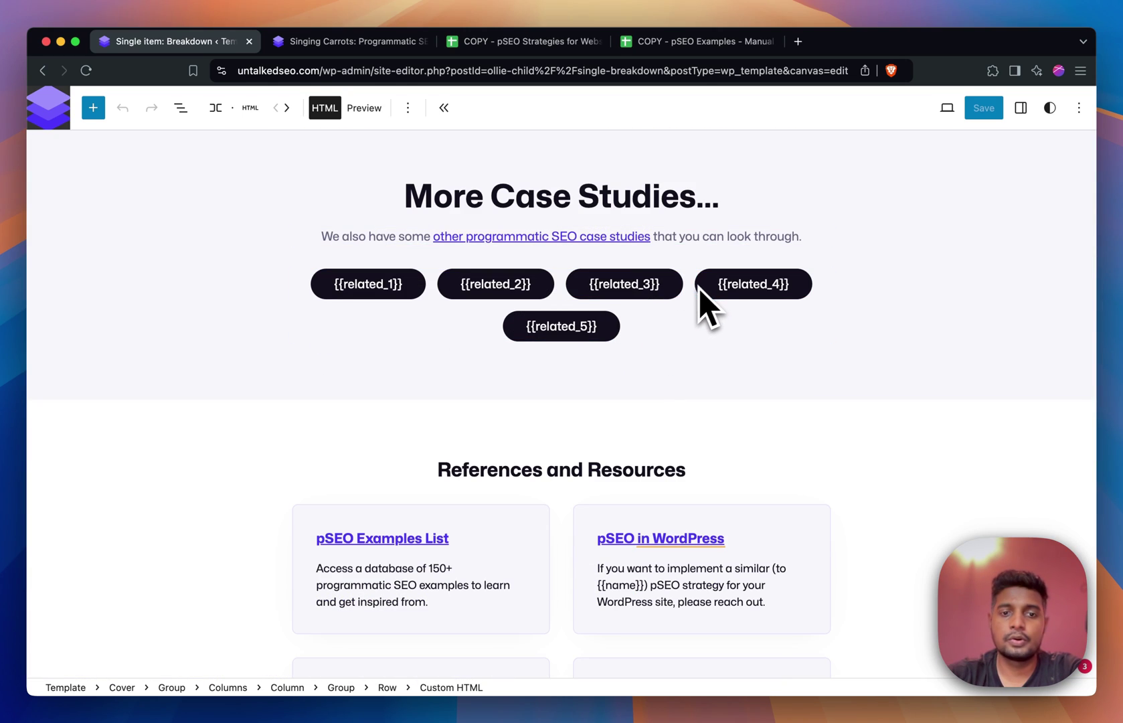
{"action": "scroll", "coordinate": [747, 494], "scroll_direction": "down", "scroll_amount": 6}
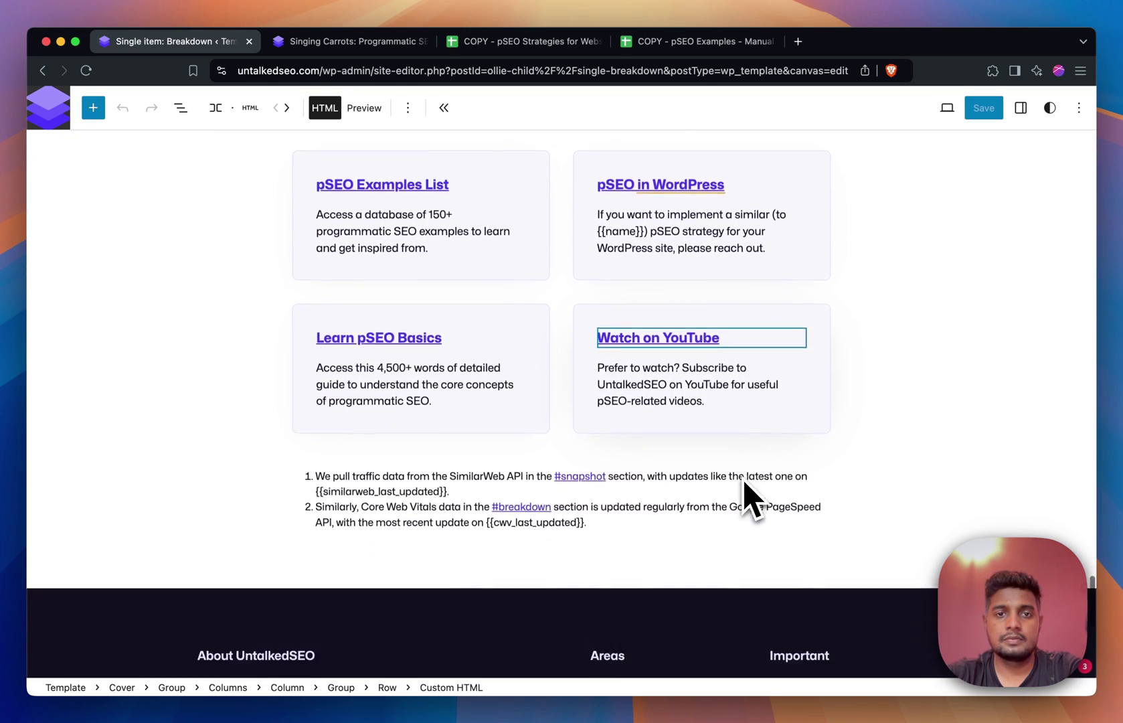
{"action": "scroll", "coordinate": [745, 484], "scroll_direction": "up", "scroll_amount": 20}
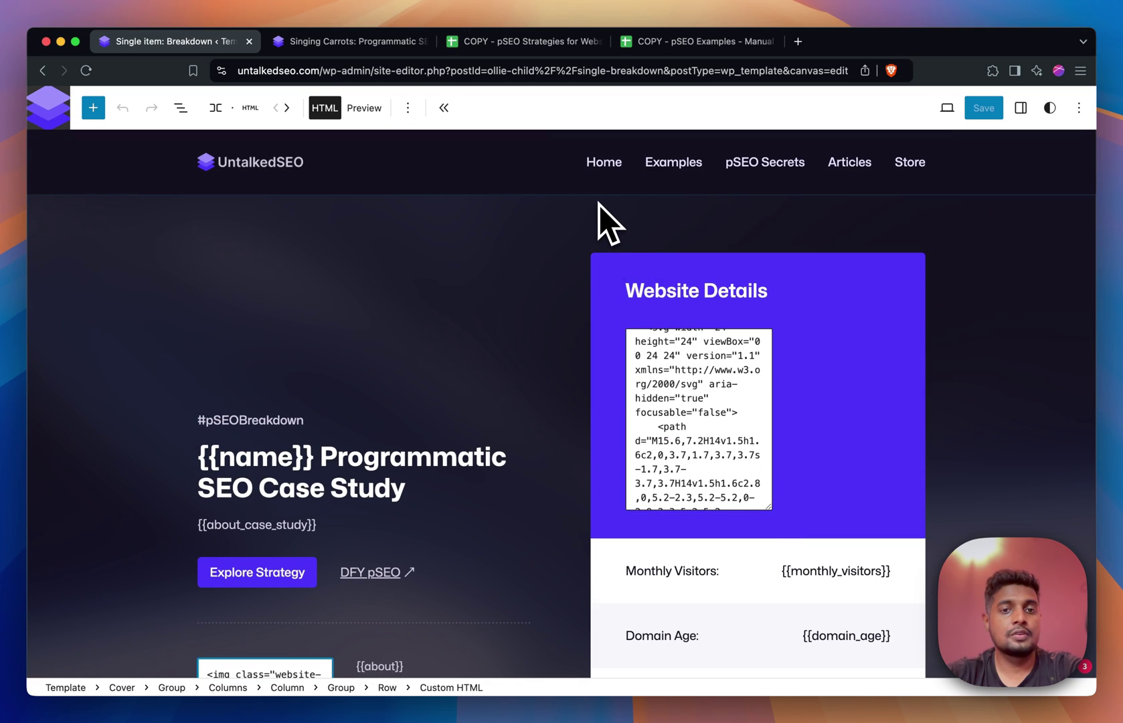
Step: In the pSEO Strategies spreadsheet, preview Singing Carrots' featured image and scroll across the Overview columns
{"action": "left_click", "coordinate": [487, 43]}
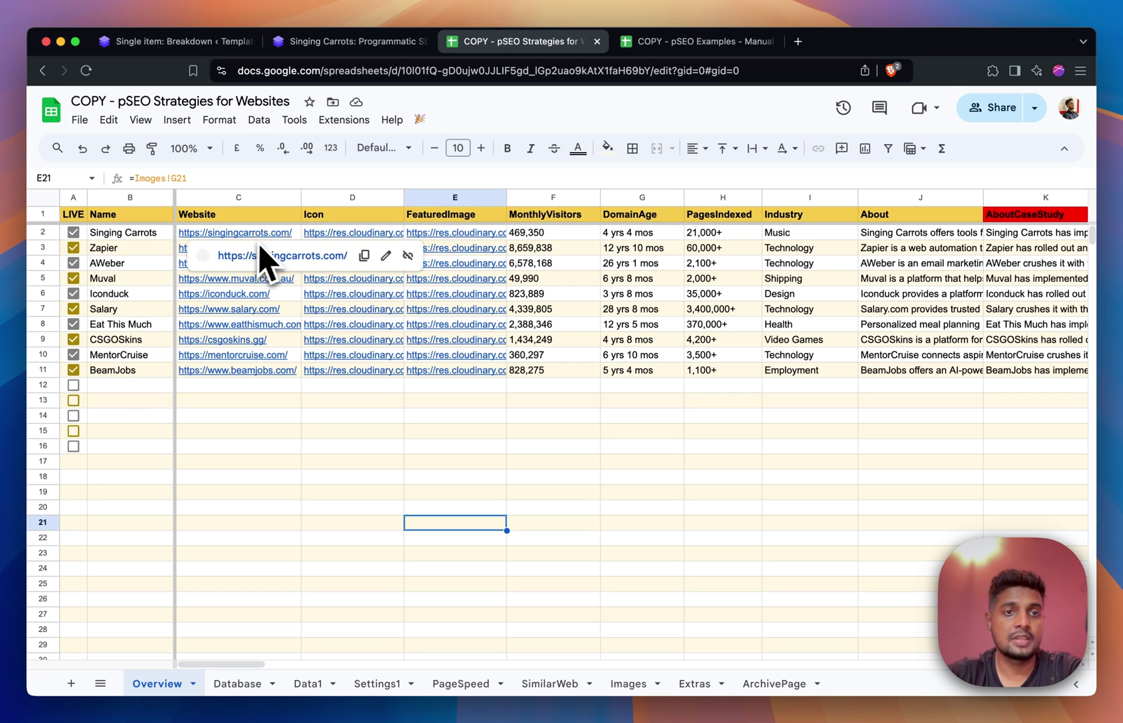
{"action": "left_click", "coordinate": [361, 513]}
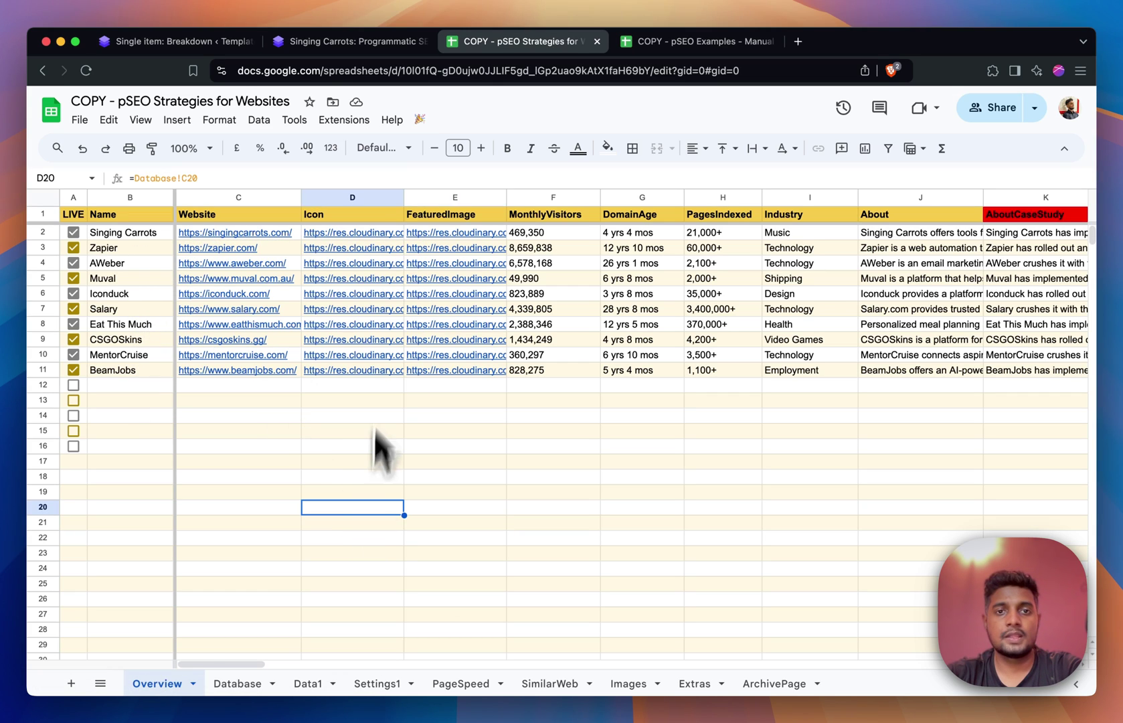
{"action": "mouse_move", "coordinate": [475, 285]}
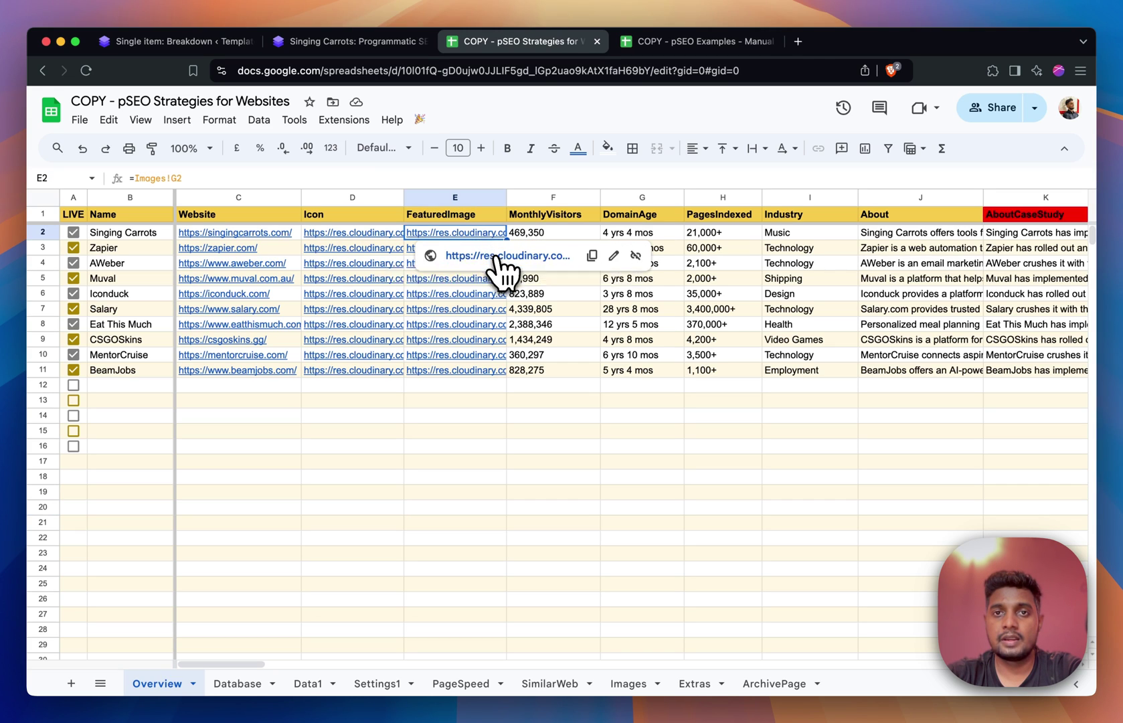
{"action": "left_click", "coordinate": [488, 250]}
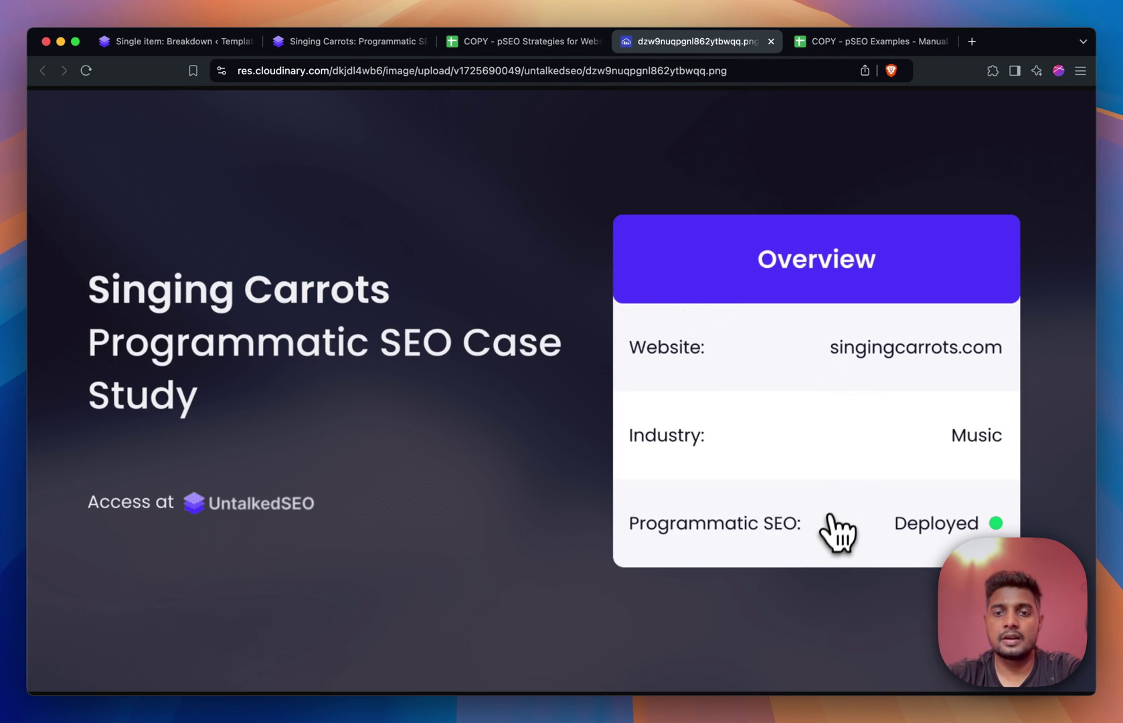
{"action": "key", "text": "super+w"}
{"action": "scroll", "coordinate": [582, 253], "scroll_direction": "right", "scroll_amount": 5}
{"action": "scroll", "coordinate": [618, 258], "scroll_direction": "right", "scroll_amount": 10}
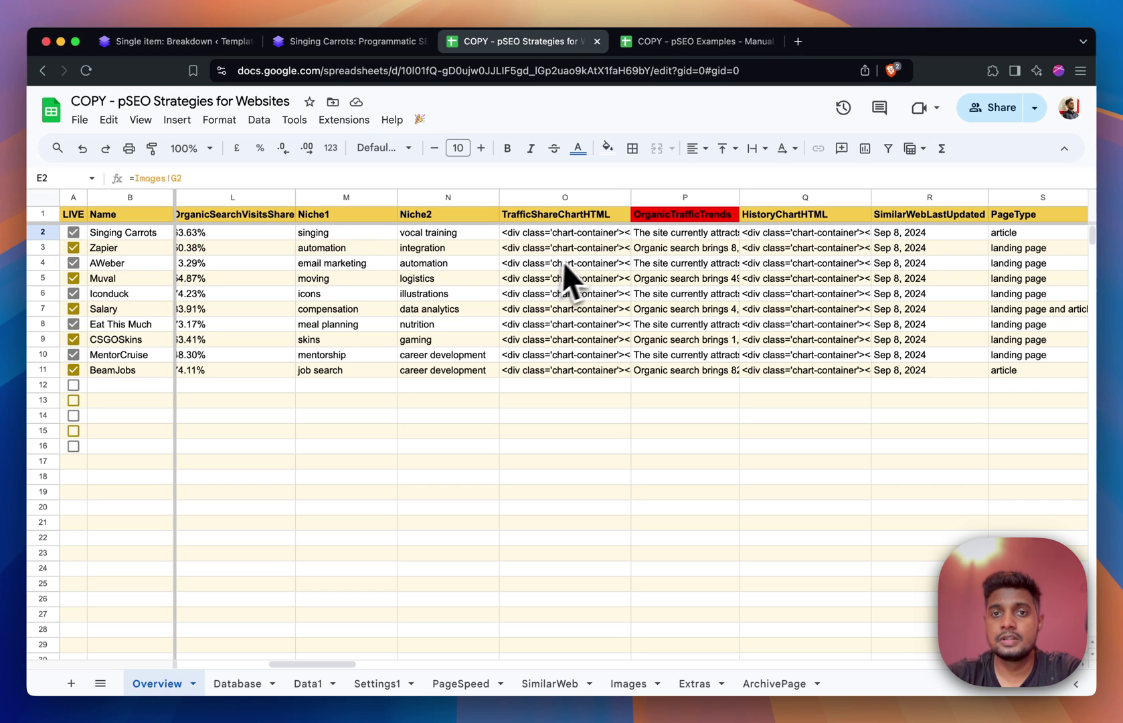
{"action": "left_click", "coordinate": [569, 234]}
{"action": "scroll", "coordinate": [568, 236], "scroll_direction": "right", "scroll_amount": 3}
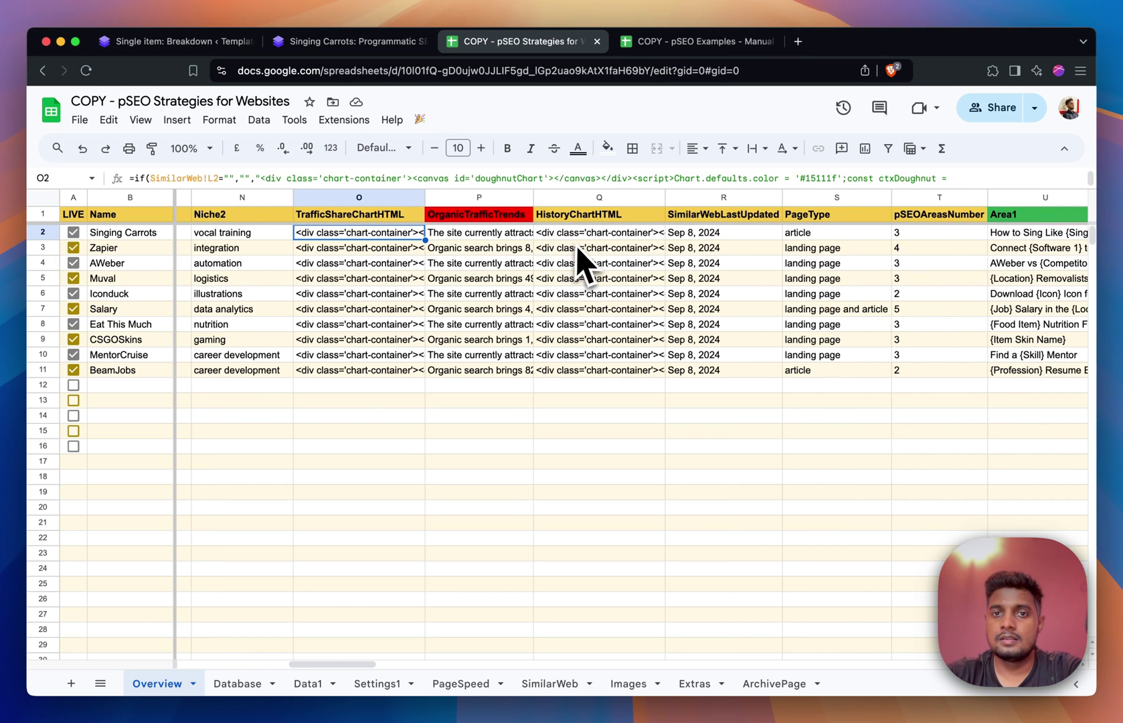
{"action": "scroll", "coordinate": [569, 258], "scroll_direction": "right", "scroll_amount": 2}
{"action": "scroll", "coordinate": [593, 243], "scroll_direction": "right", "scroll_amount": 3}
{"action": "left_click", "coordinate": [520, 238]}
{"action": "left_click", "coordinate": [571, 239]}
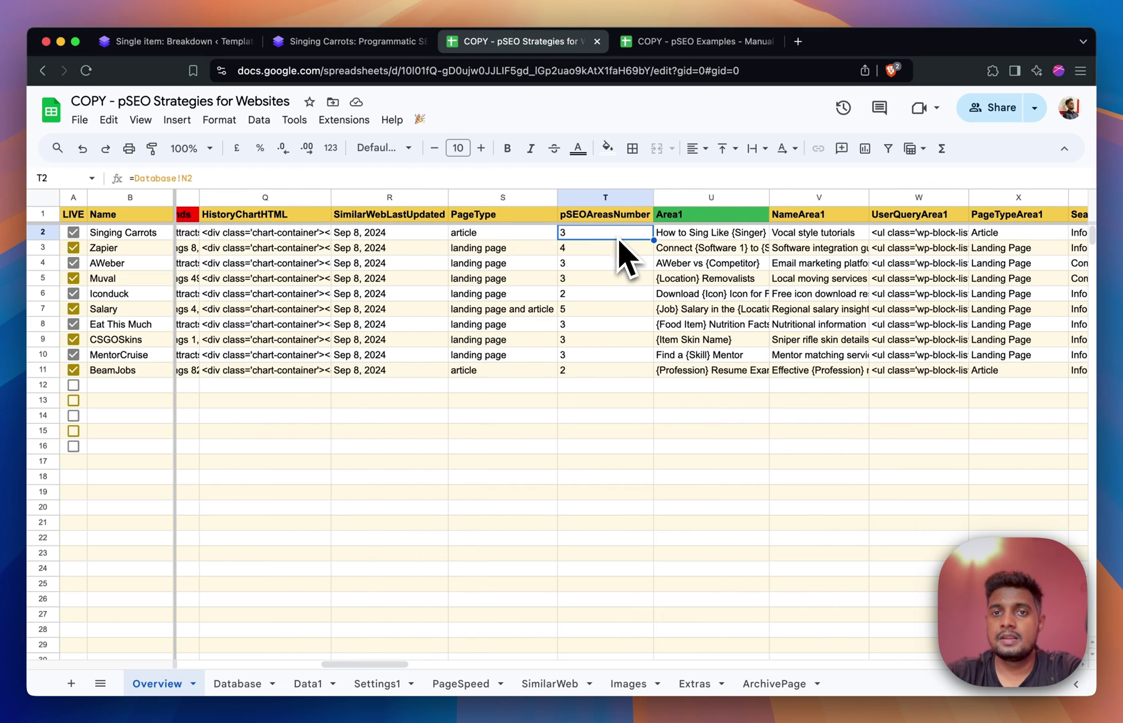
{"action": "scroll", "coordinate": [599, 241], "scroll_direction": "right", "scroll_amount": 2}
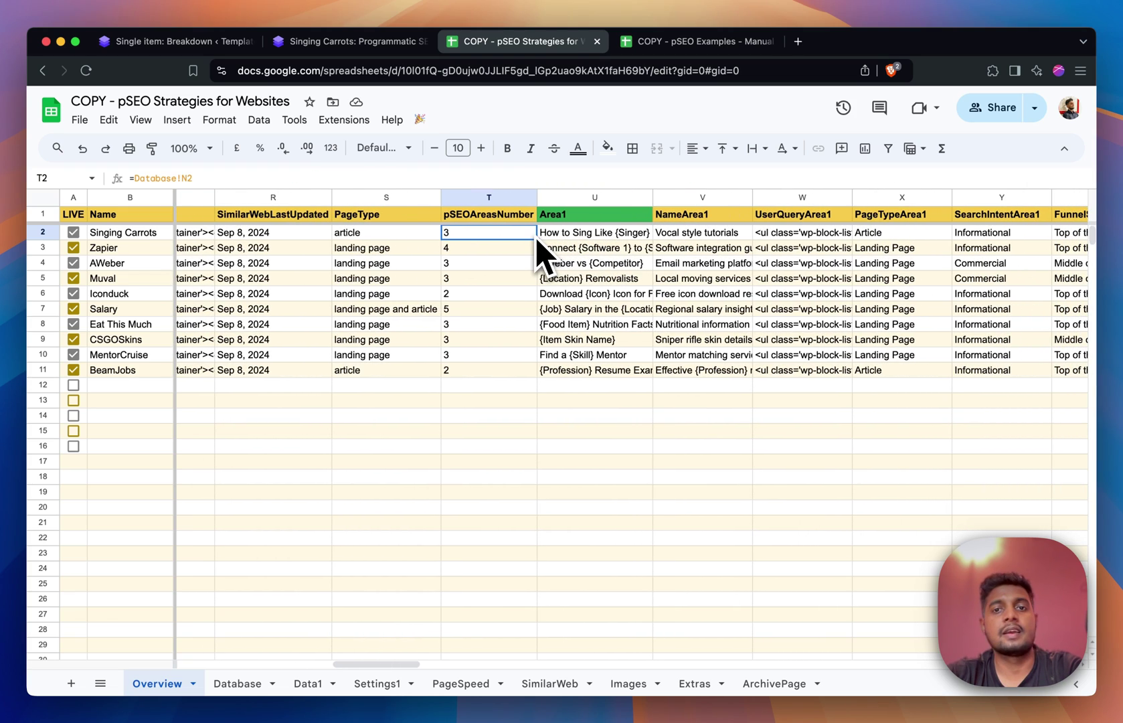
{"action": "scroll", "coordinate": [528, 249], "scroll_direction": "right", "scroll_amount": 3}
{"action": "left_click", "coordinate": [451, 235]}
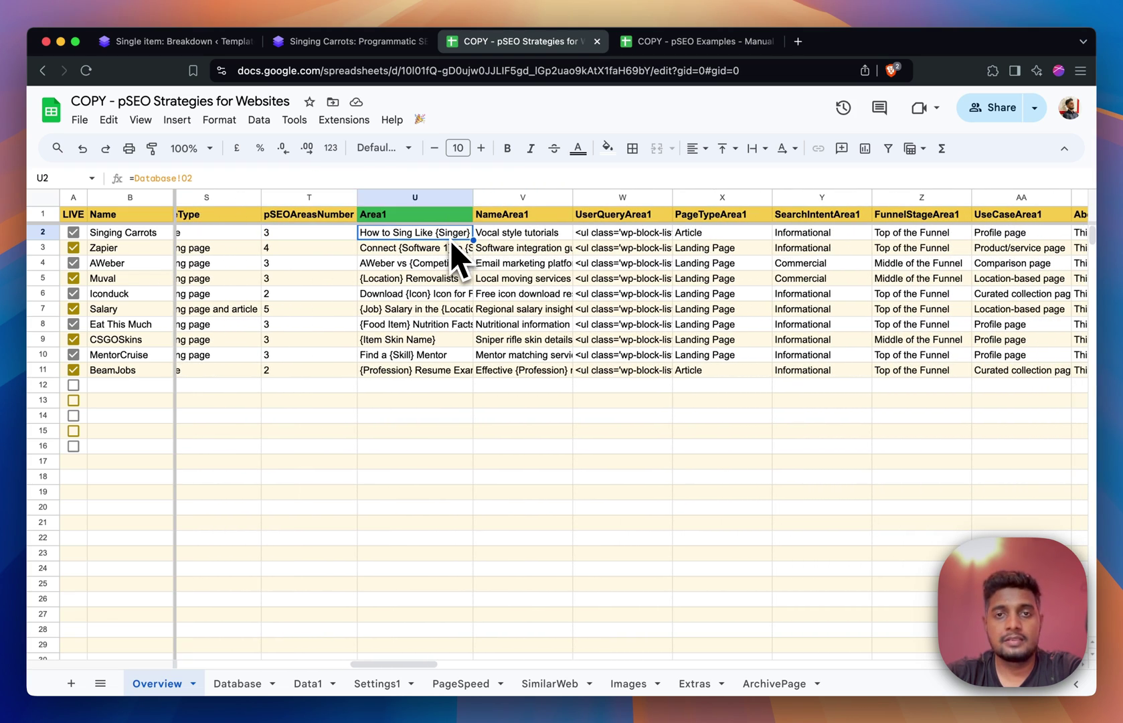
{"action": "scroll", "coordinate": [593, 246], "scroll_direction": "right", "scroll_amount": 3}
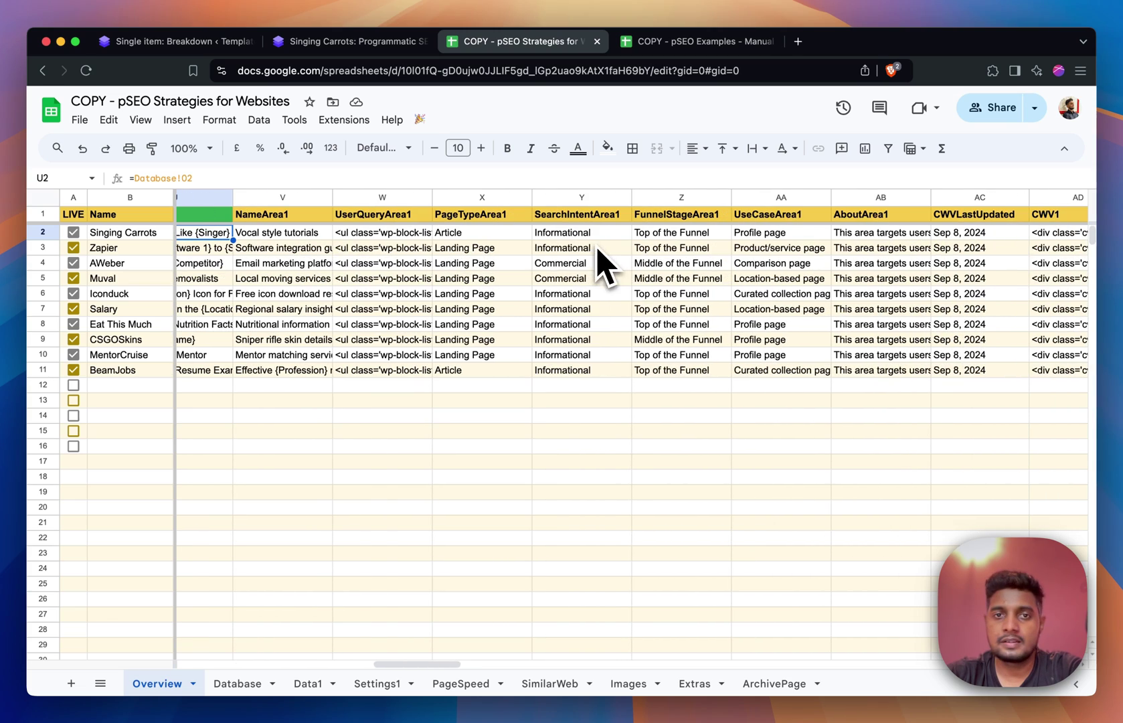
{"action": "left_click", "coordinate": [479, 238]}
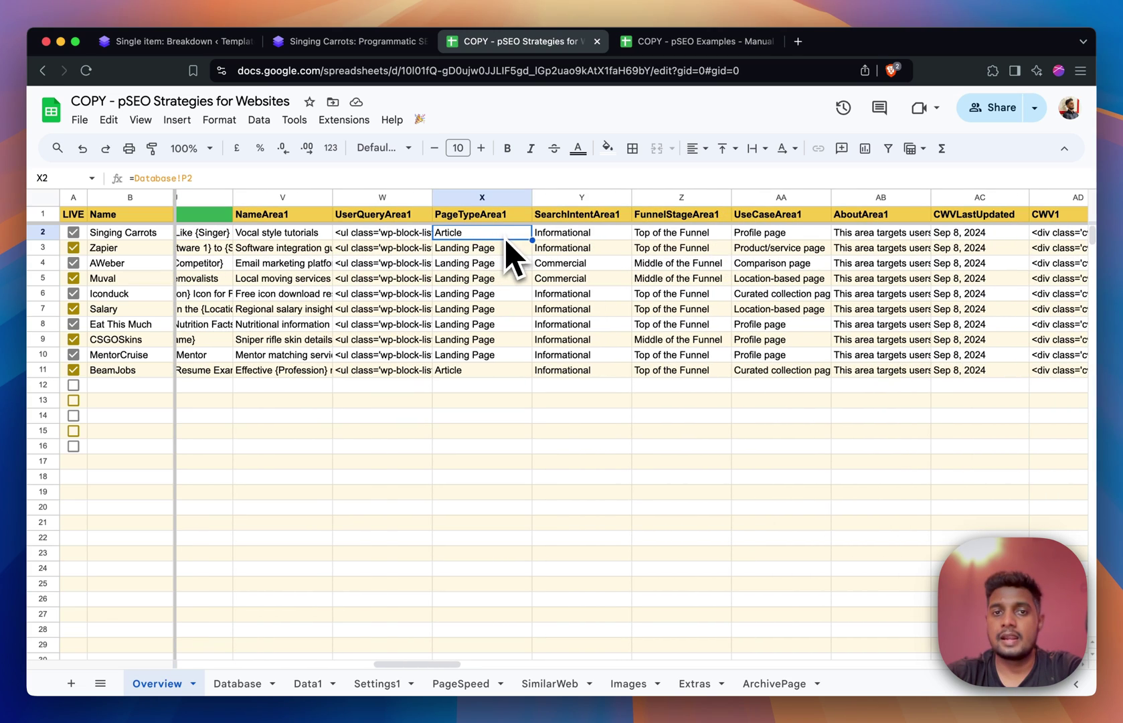
{"action": "left_click", "coordinate": [504, 247]}
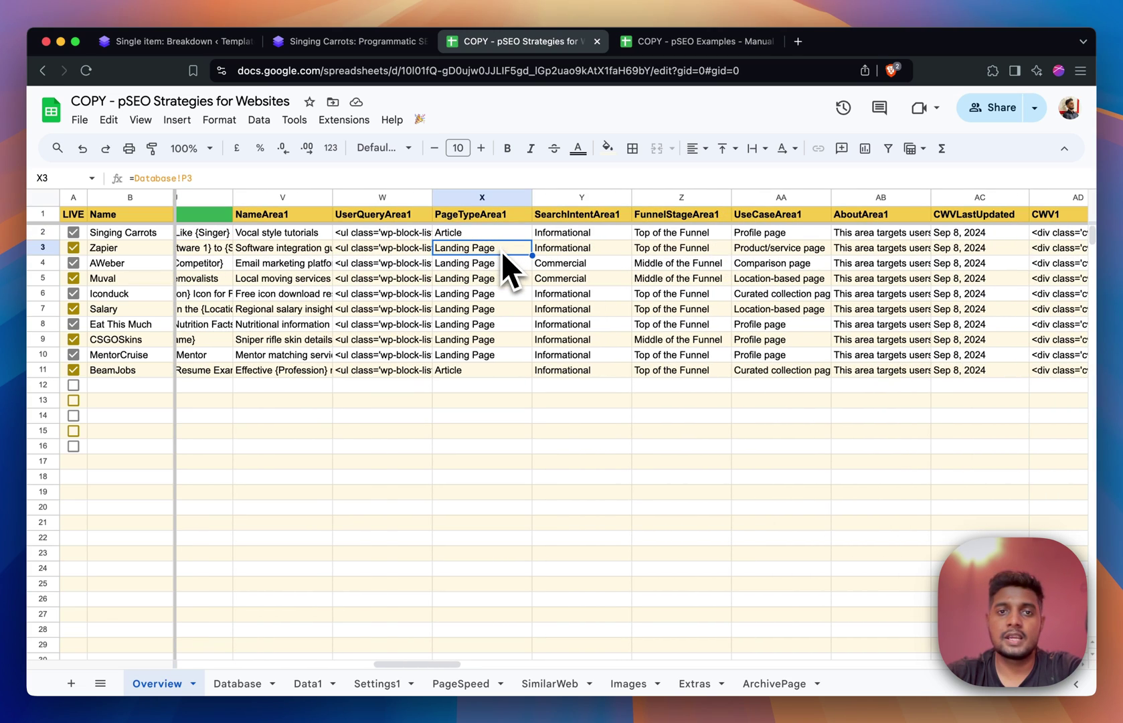
{"action": "left_click", "coordinate": [582, 234]}
{"action": "scroll", "coordinate": [699, 264], "scroll_direction": "right", "scroll_amount": 10}
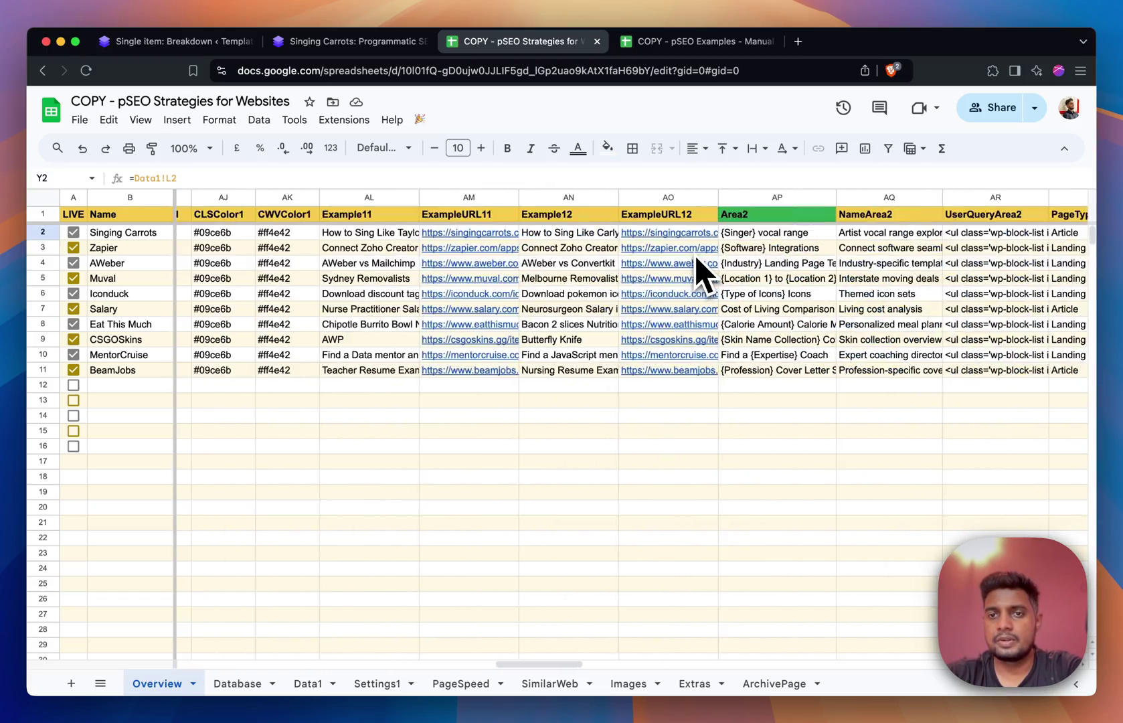
{"action": "scroll", "coordinate": [699, 264], "scroll_direction": "right", "scroll_amount": 20}
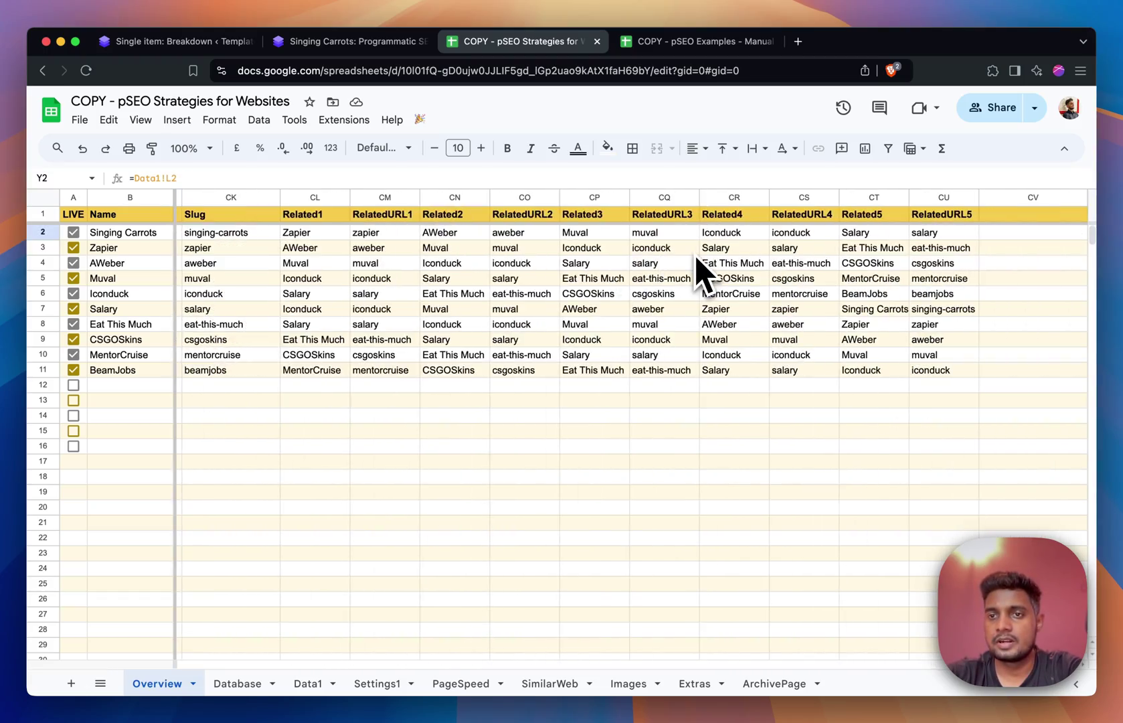
{"action": "left_click", "coordinate": [947, 217]}
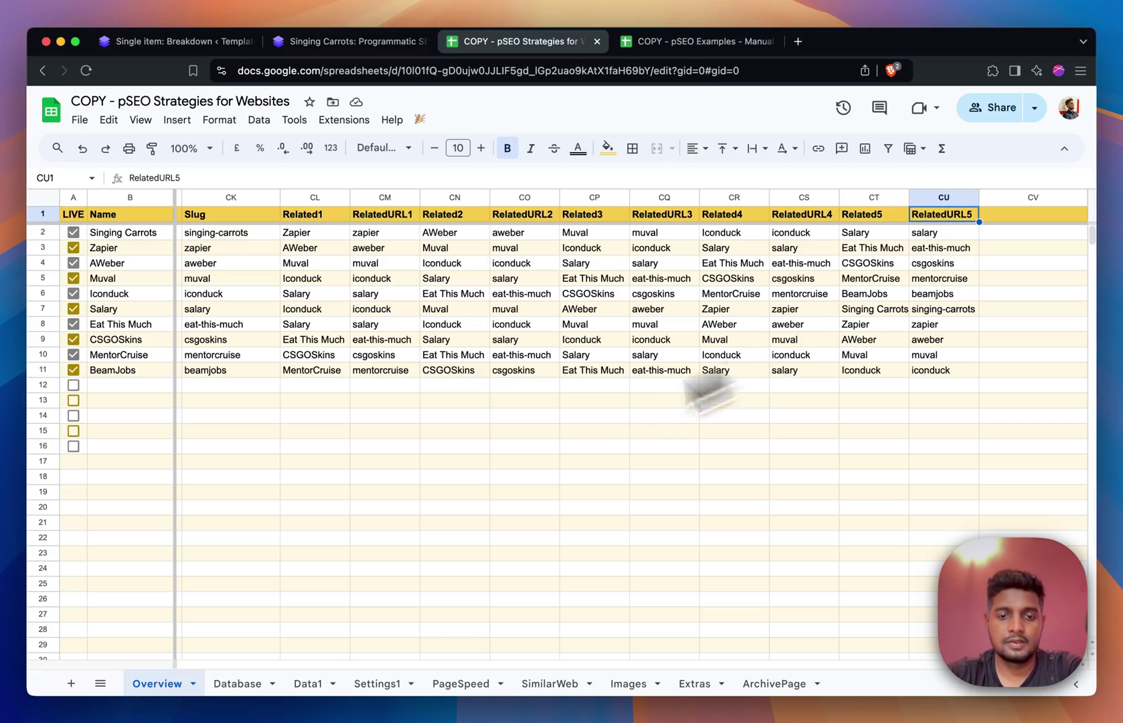
{"action": "scroll", "coordinate": [448, 427], "scroll_direction": "left", "scroll_amount": 20}
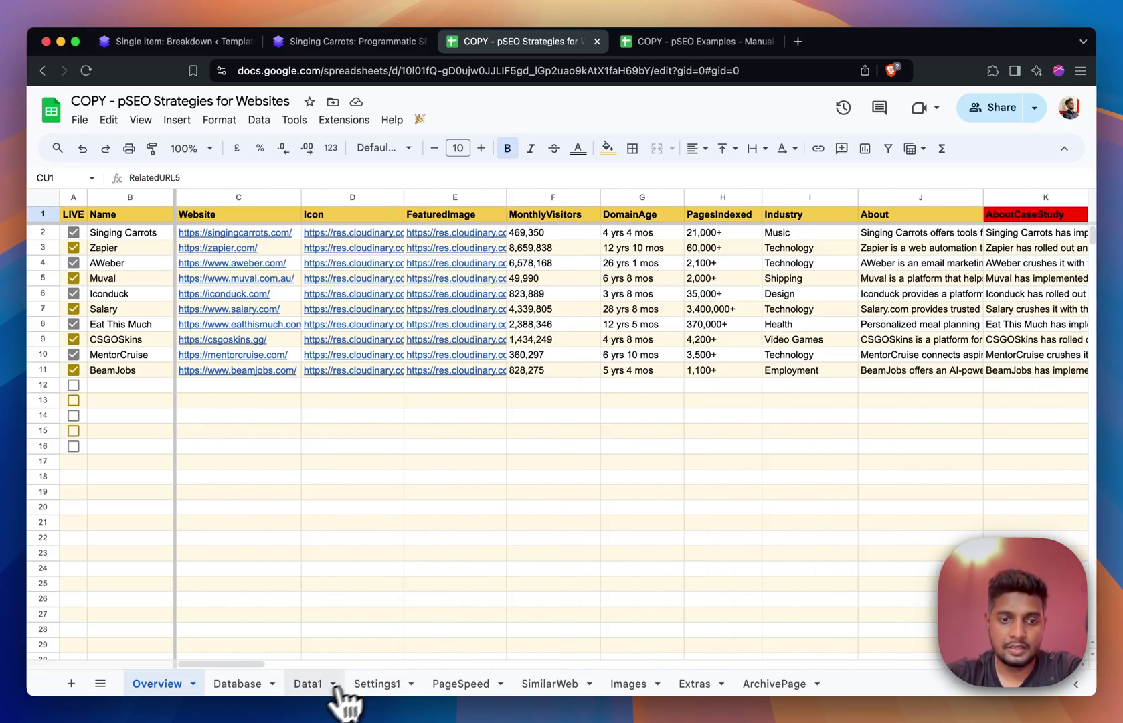
Step: On Data1, inspect the About prompt formula in B2 and the pipe-splitting formula in D2
{"action": "left_click", "coordinate": [313, 685]}
{"action": "left_click", "coordinate": [277, 347]}
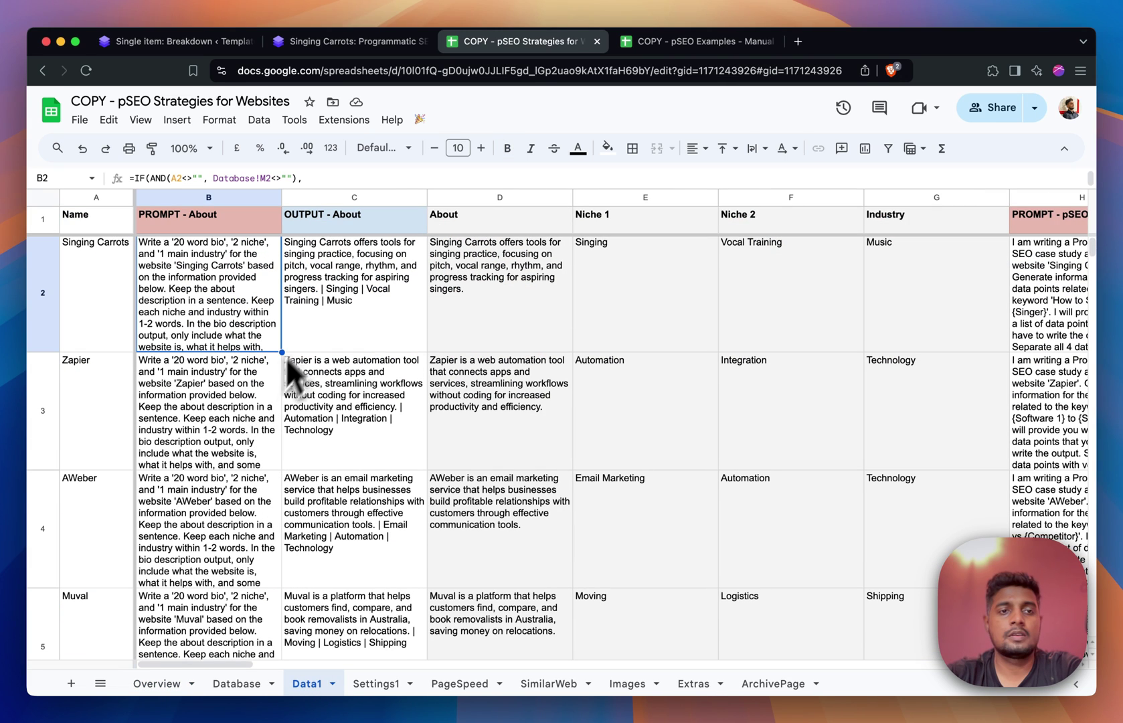
{"action": "left_click", "coordinate": [520, 286]}
{"action": "scroll", "coordinate": [526, 308], "scroll_direction": "right", "scroll_amount": 1}
{"action": "scroll", "coordinate": [519, 291], "scroll_direction": "right", "scroll_amount": 10}
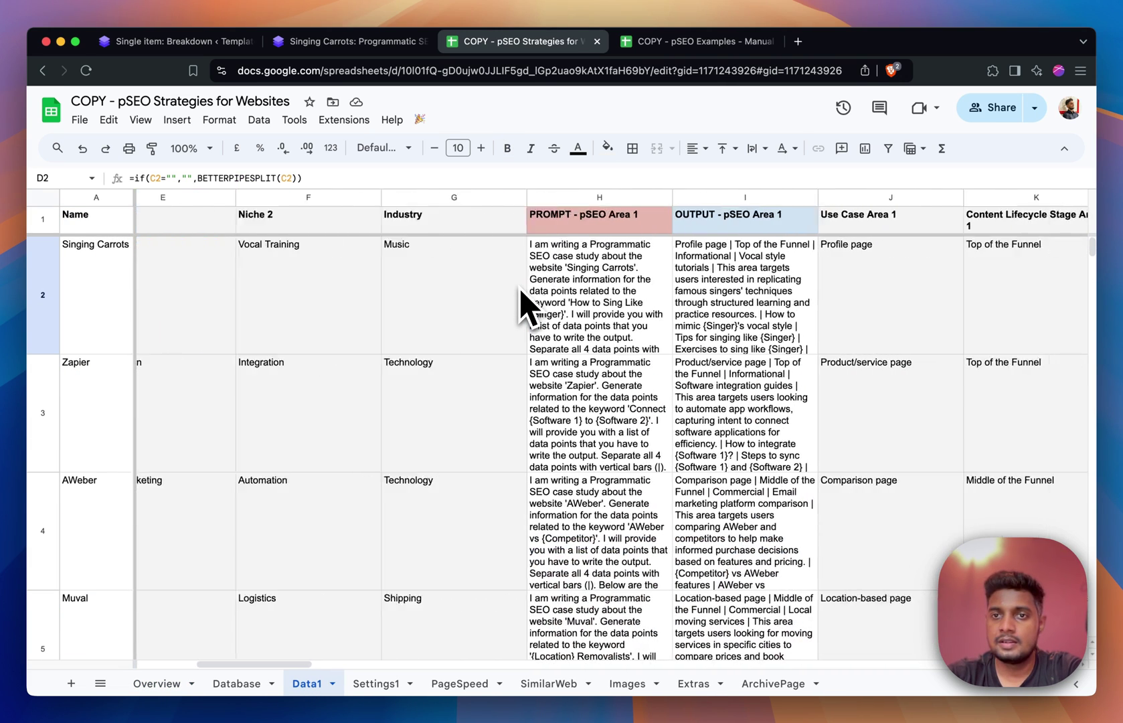
{"action": "scroll", "coordinate": [526, 308], "scroll_direction": "right", "scroll_amount": 15}
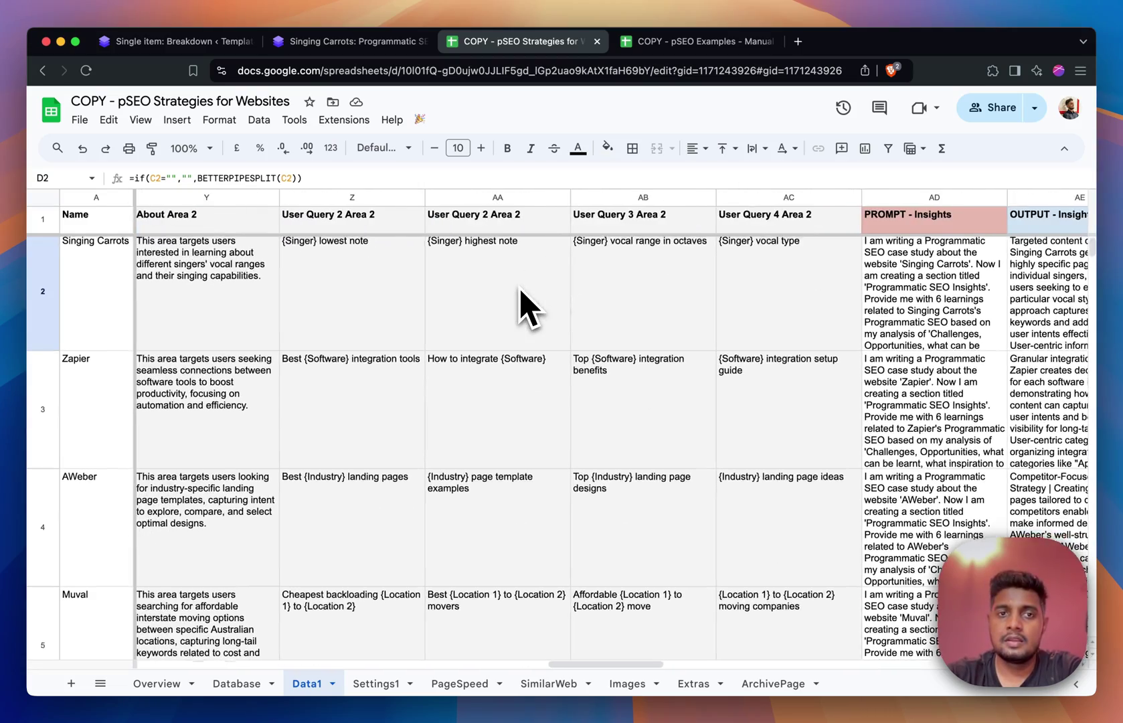
Step: Open the Database sheet and inspect Singing Carrots' Old Monthly Visitors value
{"action": "left_click", "coordinate": [235, 684]}
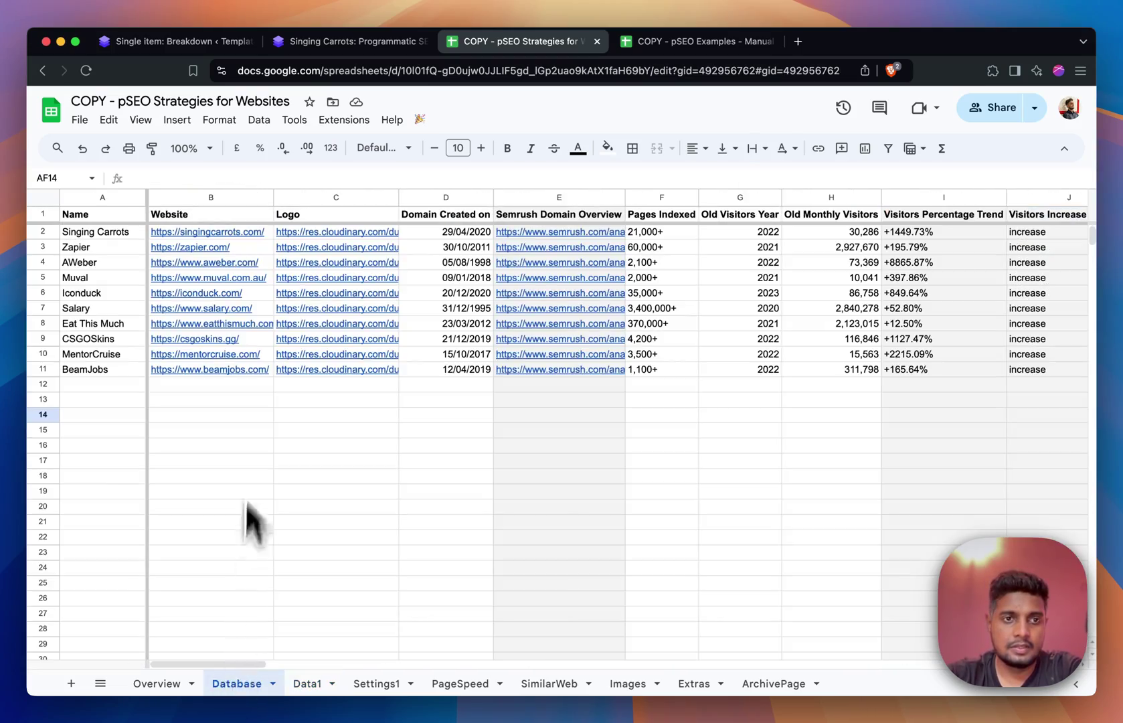
{"action": "left_click", "coordinate": [251, 431]}
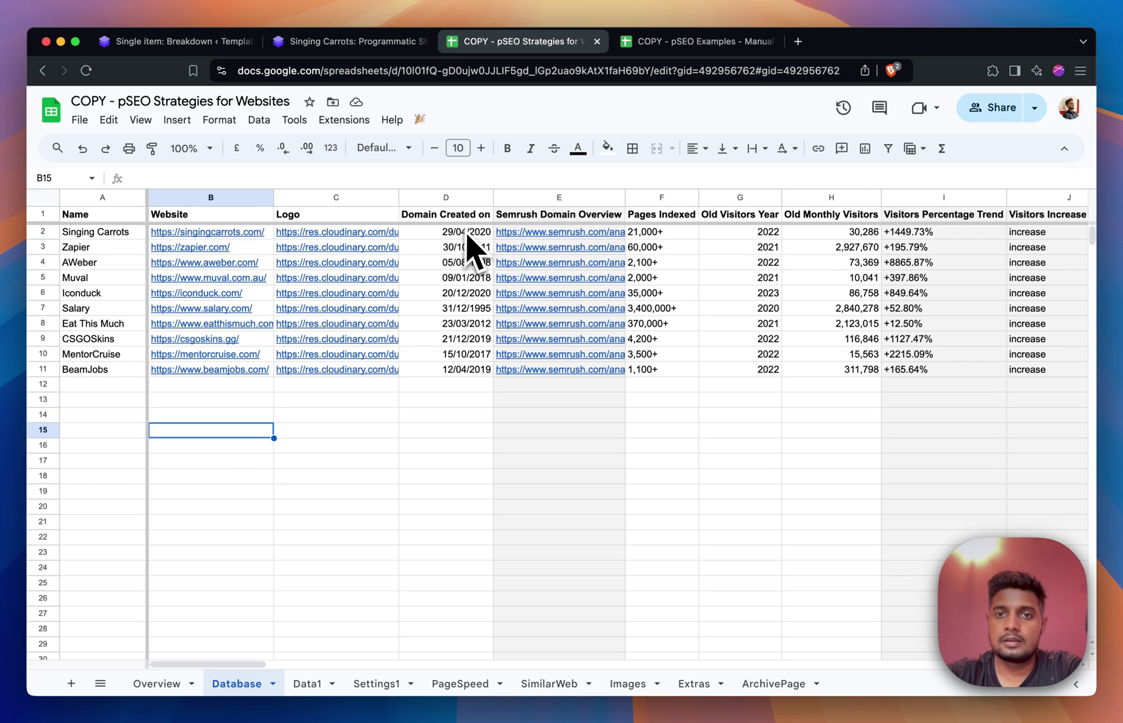
{"action": "scroll", "coordinate": [467, 234], "scroll_direction": "right", "scroll_amount": 3}
{"action": "scroll", "coordinate": [575, 236], "scroll_direction": "right", "scroll_amount": 3}
{"action": "scroll", "coordinate": [590, 237], "scroll_direction": "right", "scroll_amount": 1}
{"action": "left_click", "coordinate": [524, 234]}
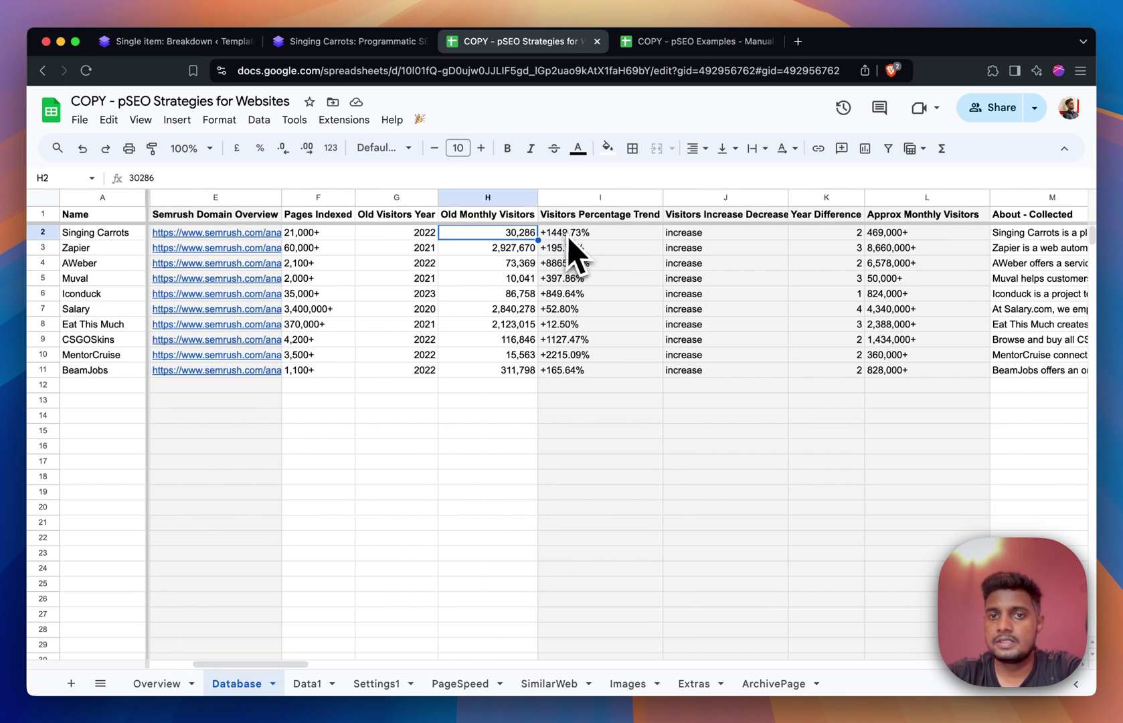
{"action": "scroll", "coordinate": [577, 253], "scroll_direction": "right", "scroll_amount": 5}
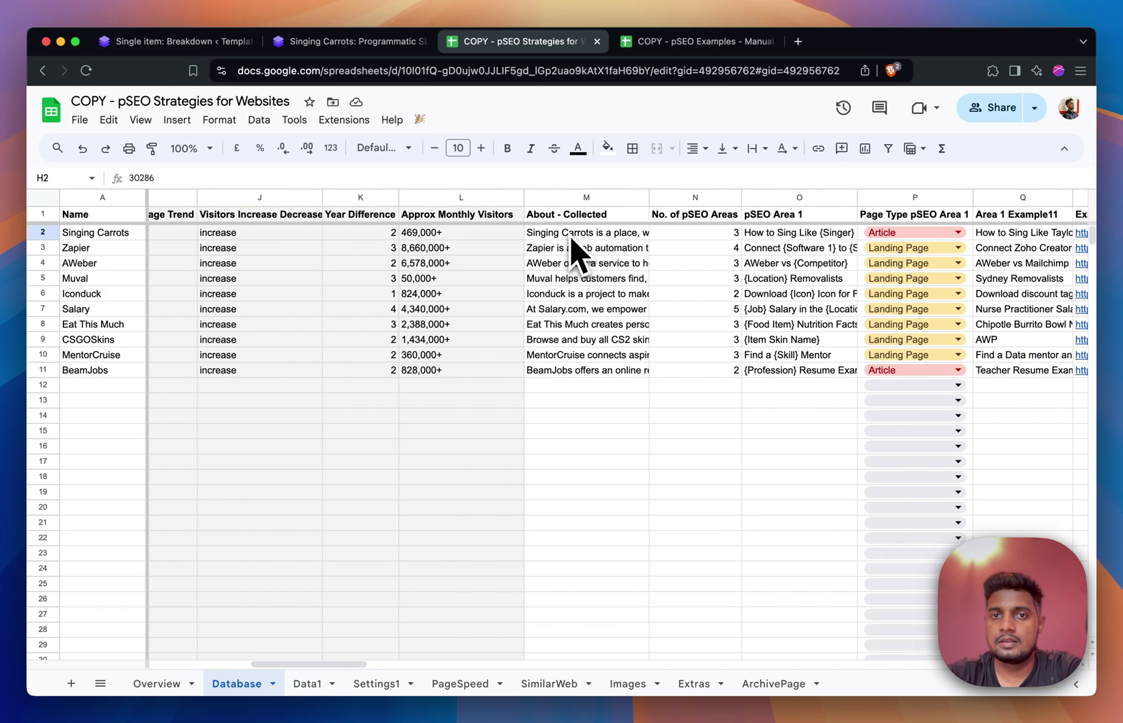
Step: Read the collected About texts for BeamJobs, Zapier and Singing Carrots, then go to Settings1
{"action": "left_click_drag", "start_coordinate": [571, 233], "coordinate": [577, 369]}
{"action": "left_click", "coordinate": [576, 369]}
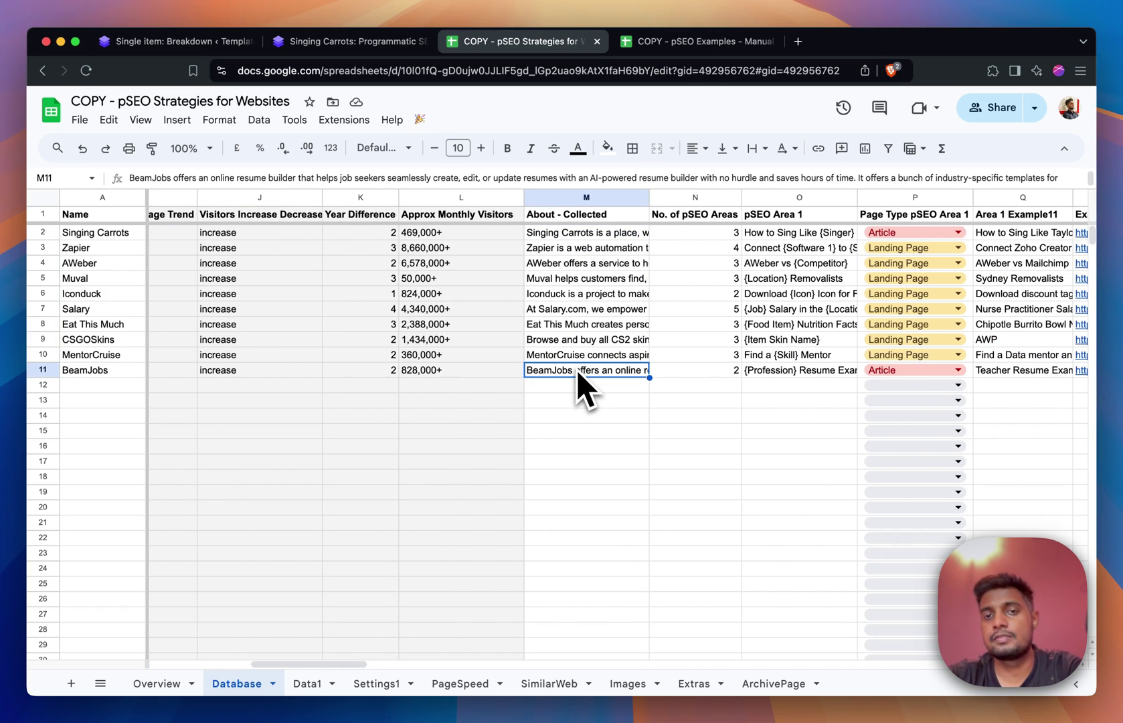
{"action": "scroll", "coordinate": [572, 368], "scroll_direction": "right", "scroll_amount": 2}
{"action": "left_click", "coordinate": [476, 246]}
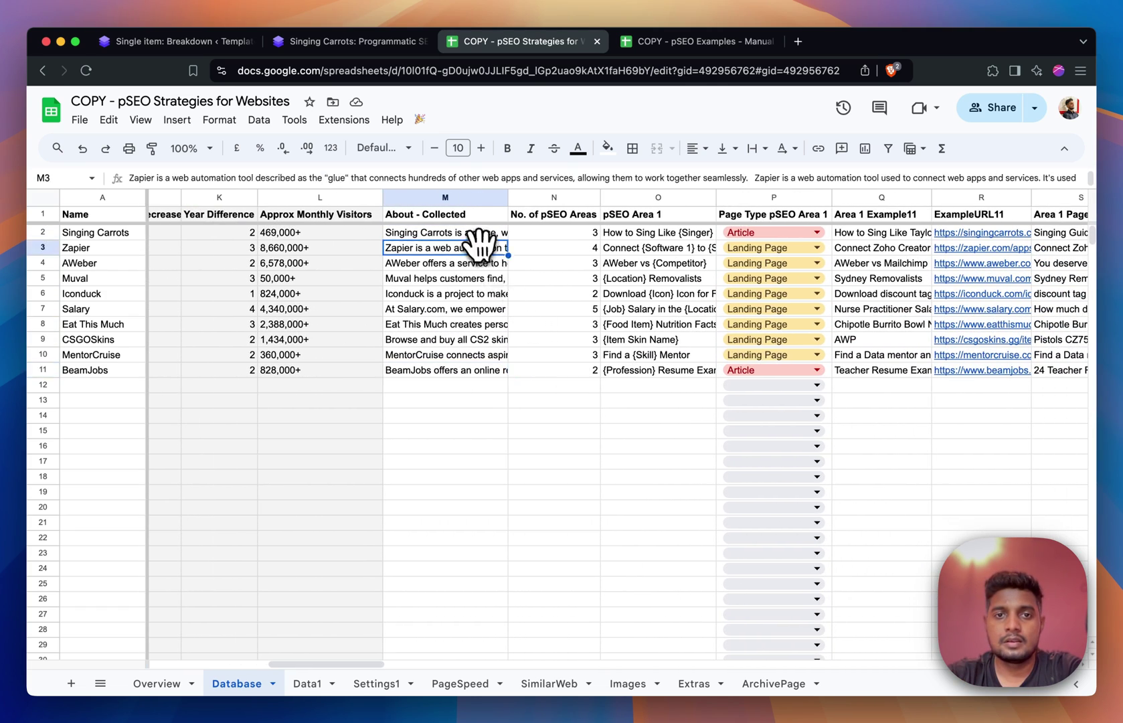
{"action": "left_click", "coordinate": [476, 235]}
{"action": "left_click_drag", "start_coordinate": [471, 190], "coordinate": [478, 271]}
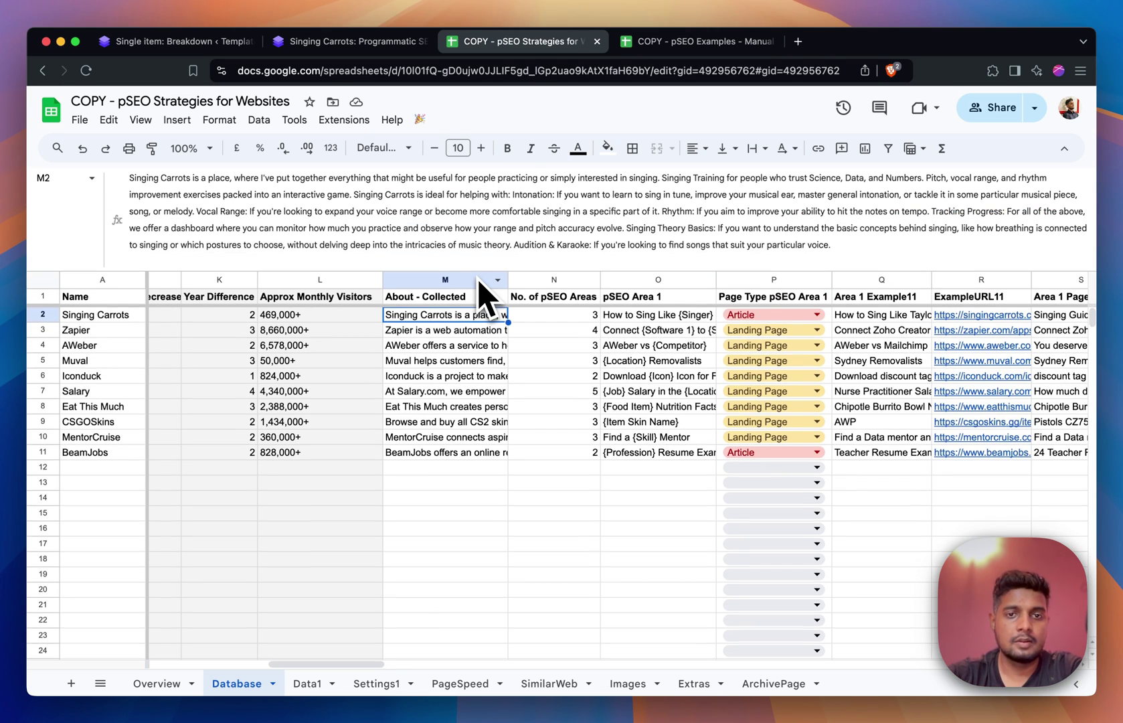
{"action": "left_click_drag", "start_coordinate": [478, 280], "coordinate": [455, 172]}
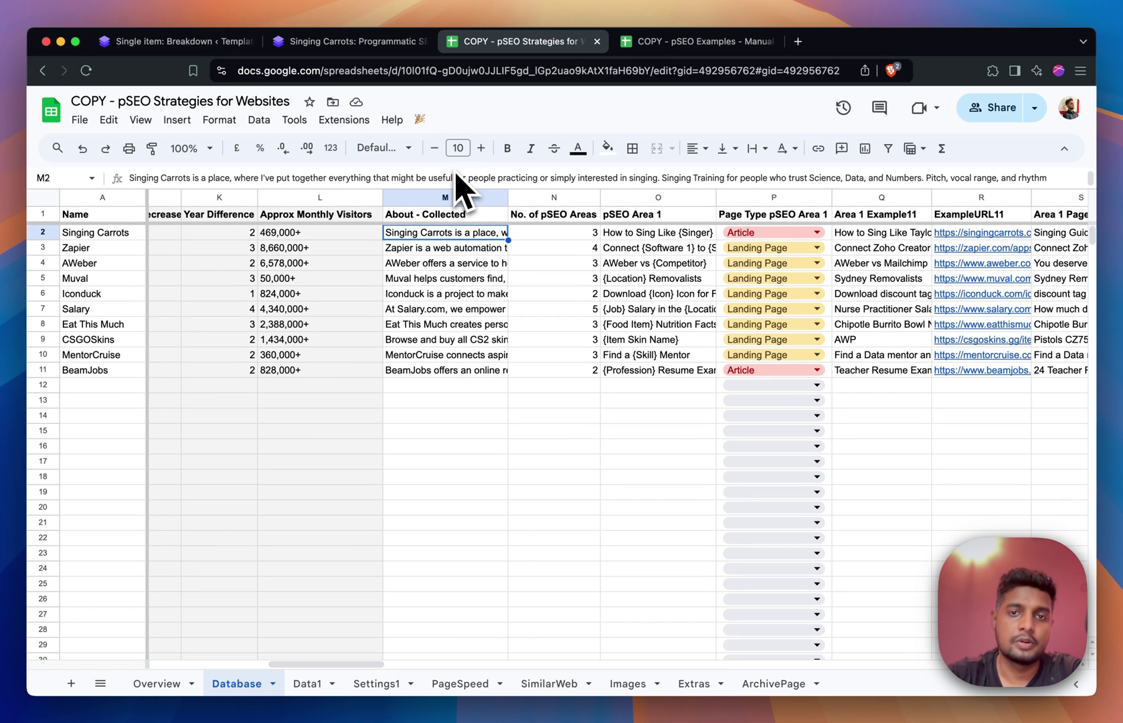
{"action": "scroll", "coordinate": [602, 311], "scroll_direction": "right", "scroll_amount": 5}
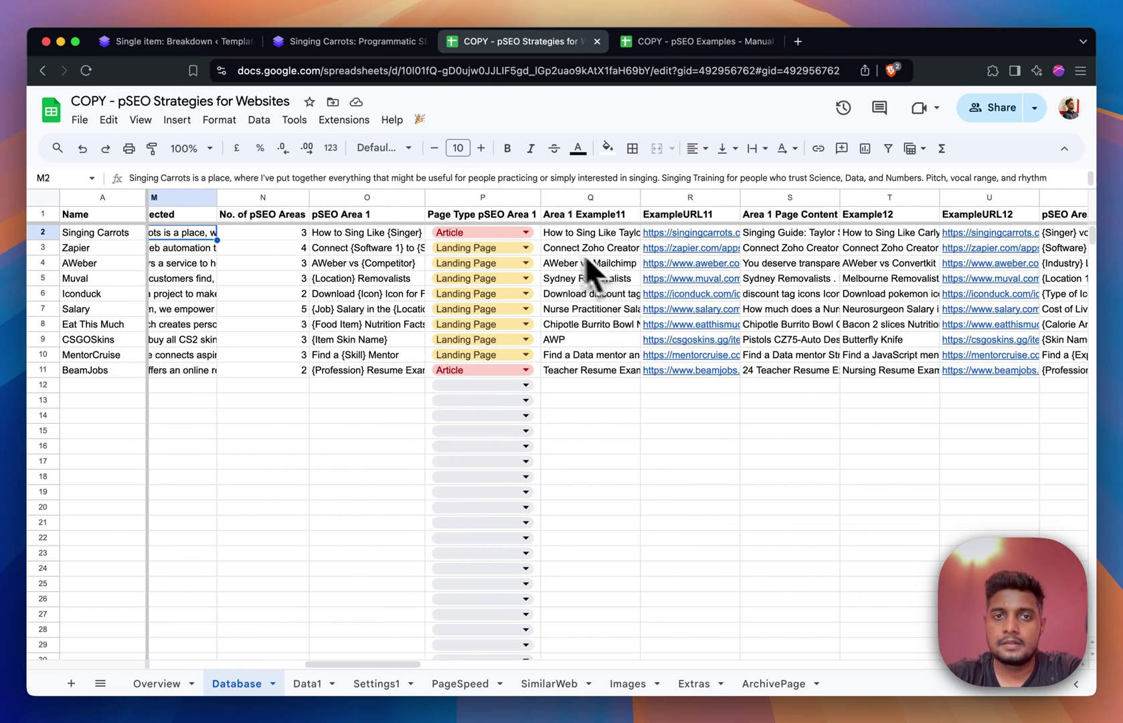
{"action": "scroll", "coordinate": [669, 258], "scroll_direction": "right", "scroll_amount": 6}
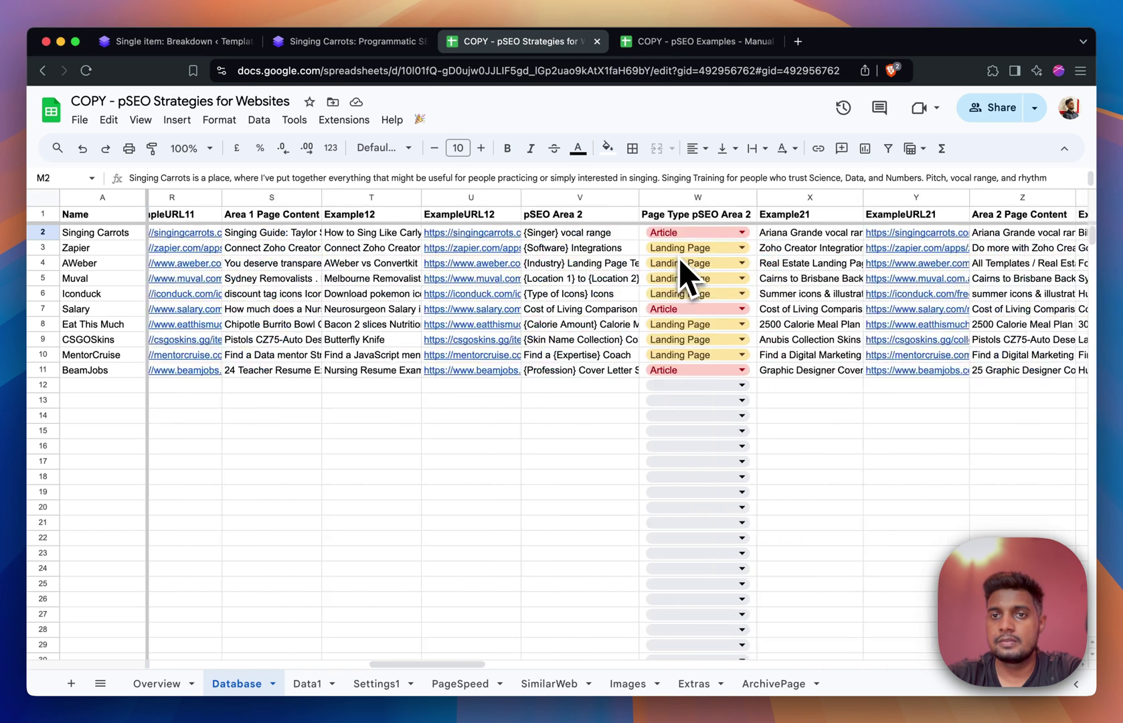
{"action": "scroll", "coordinate": [682, 274], "scroll_direction": "left", "scroll_amount": 15}
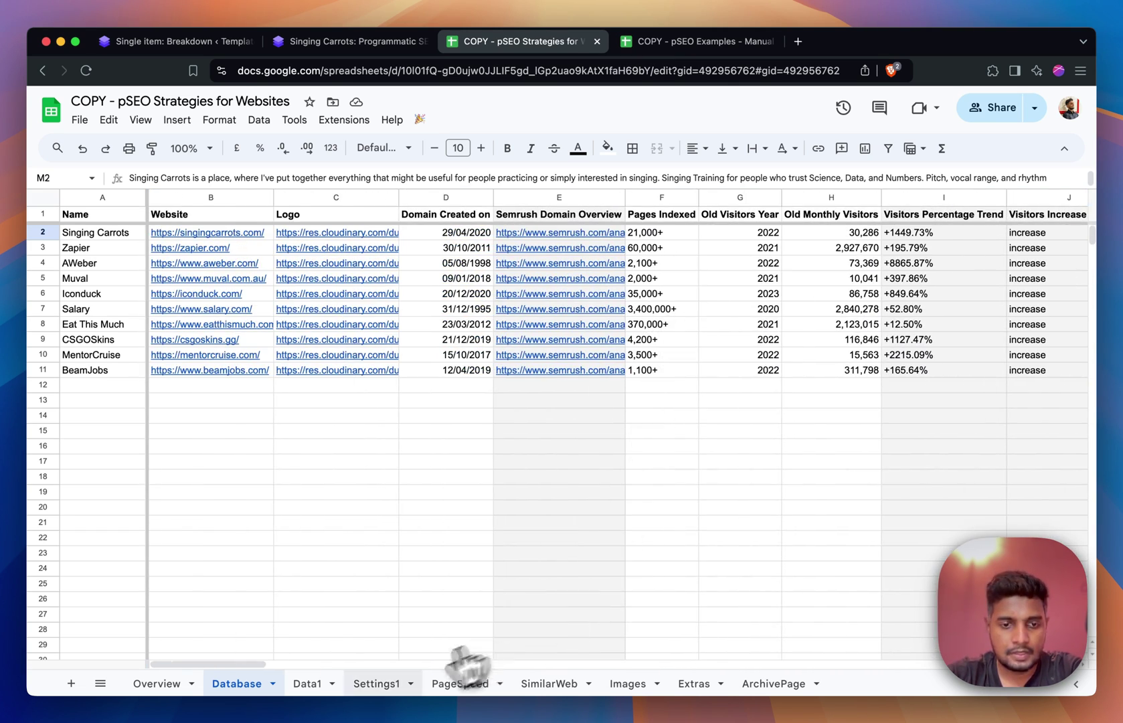
{"action": "left_click", "coordinate": [376, 685]}
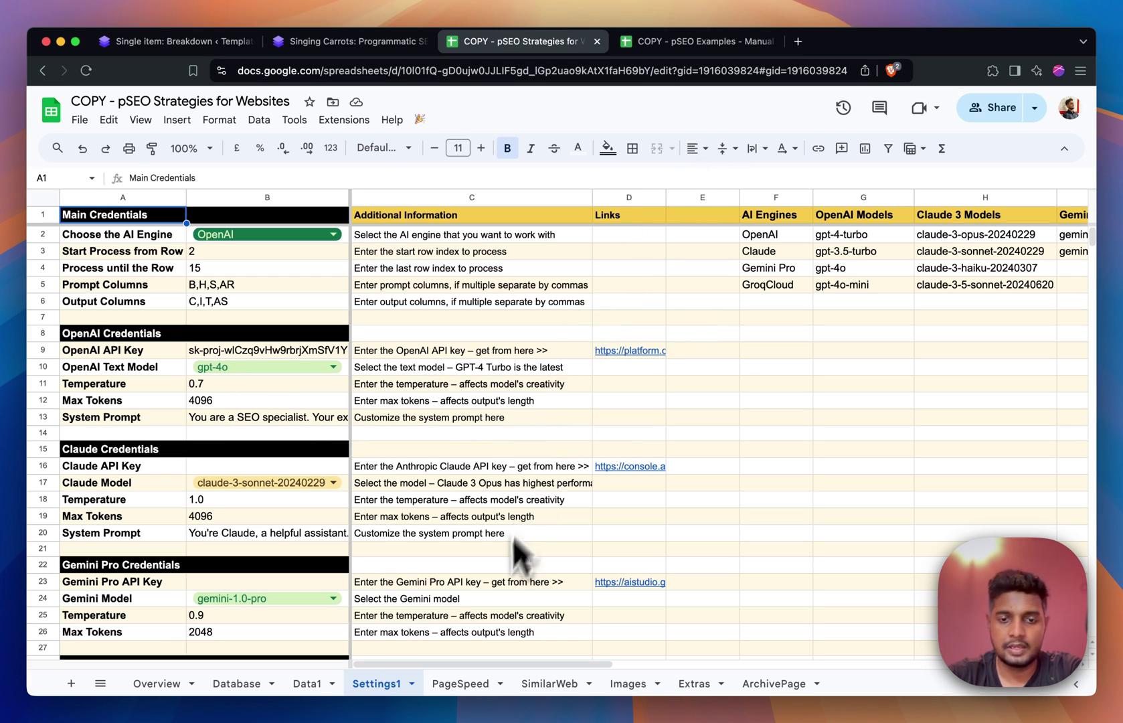
Step: Browse the PageSpeed, SimilarWeb, Images and Extras sheets, ending on the ArchivePage HTML cards
{"action": "left_click", "coordinate": [459, 684]}
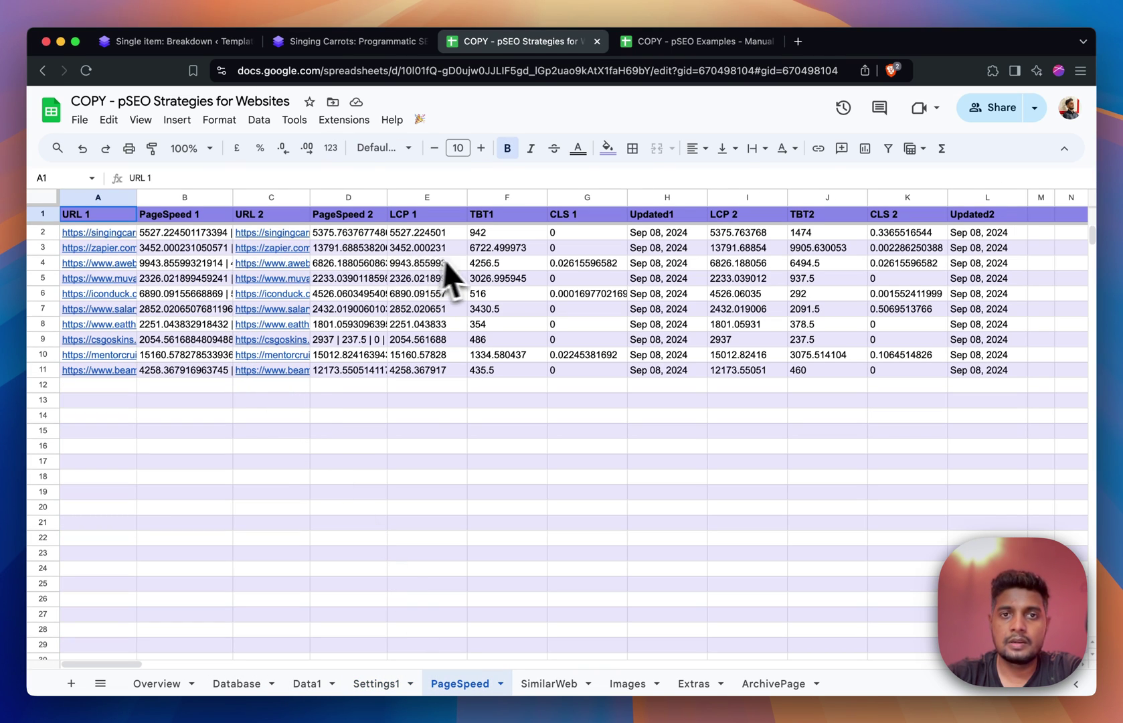
{"action": "scroll", "coordinate": [572, 263], "scroll_direction": "right", "scroll_amount": 5}
{"action": "scroll", "coordinate": [563, 247], "scroll_direction": "left", "scroll_amount": 5}
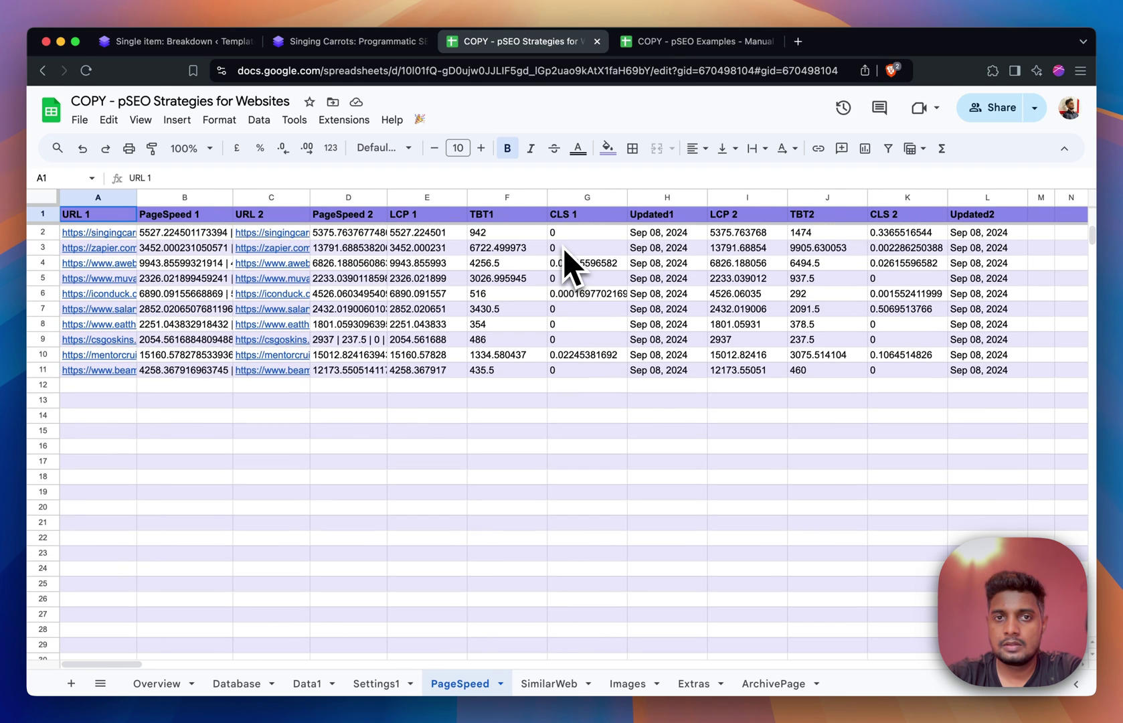
{"action": "left_click", "coordinate": [561, 683]}
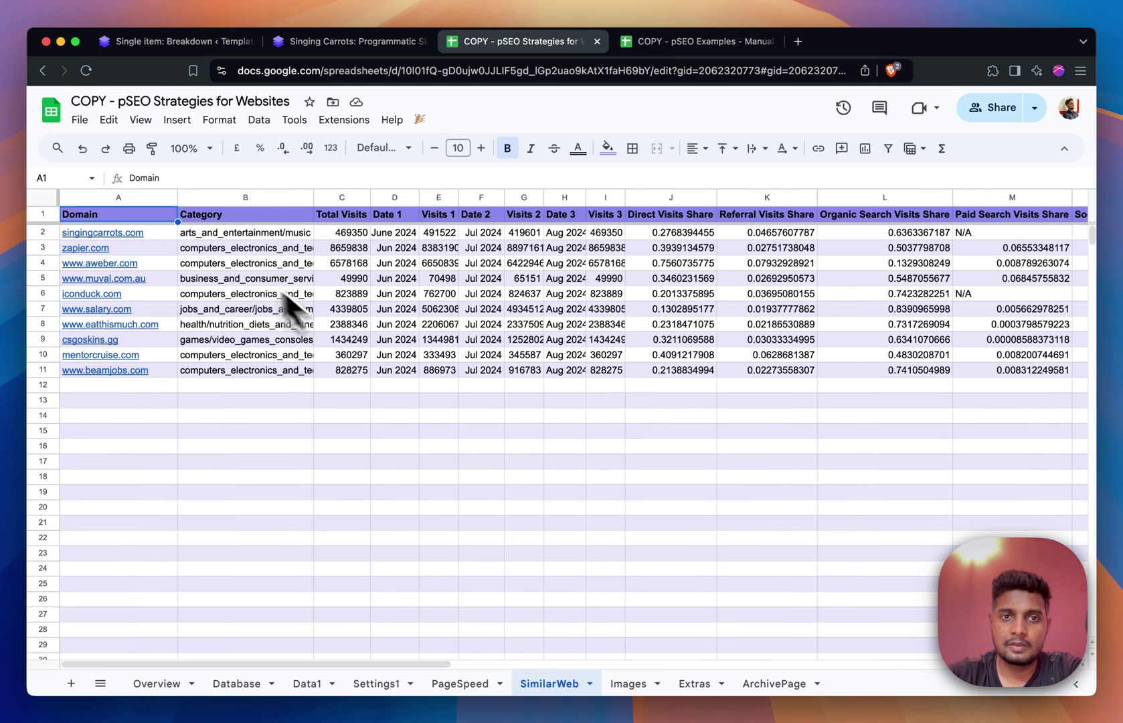
{"action": "scroll", "coordinate": [455, 293], "scroll_direction": "right", "scroll_amount": 15}
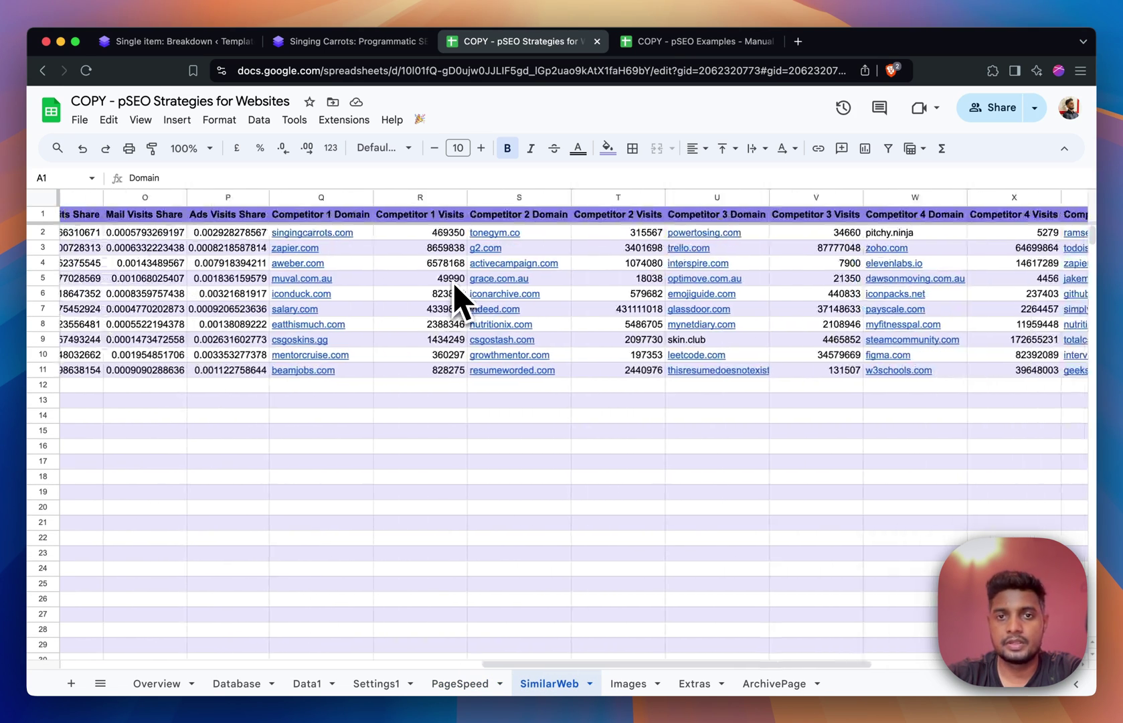
{"action": "scroll", "coordinate": [455, 288], "scroll_direction": "right", "scroll_amount": 5}
{"action": "scroll", "coordinate": [458, 301], "scroll_direction": "left", "scroll_amount": 15}
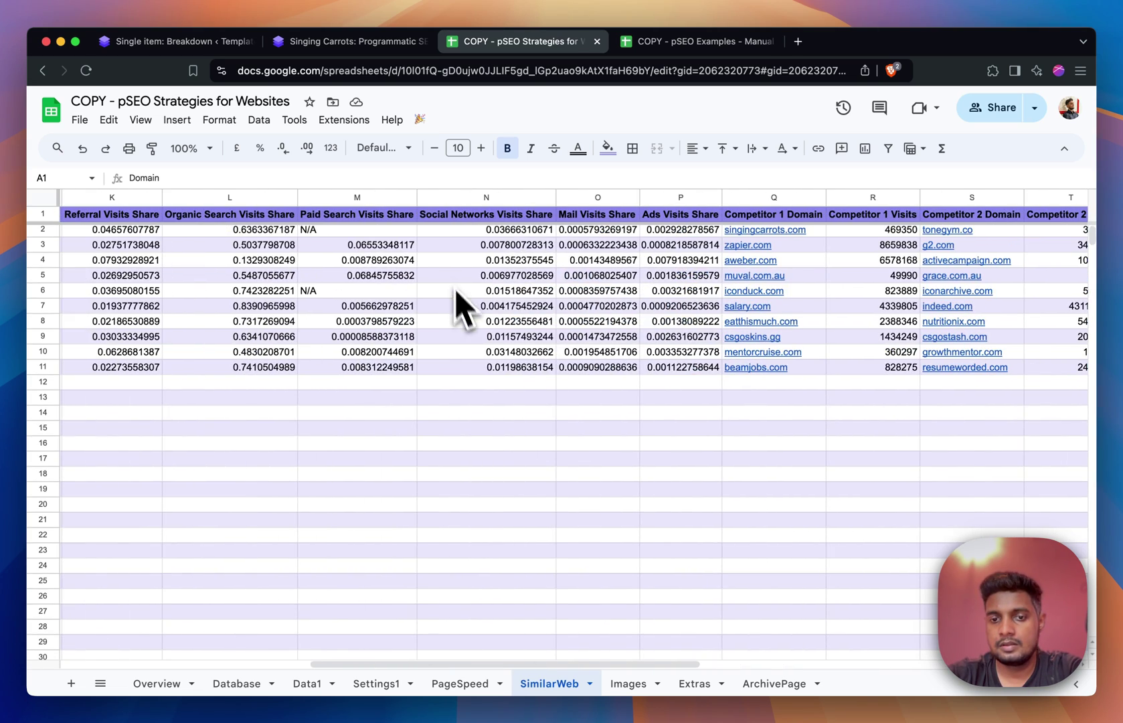
{"action": "left_click", "coordinate": [632, 684]}
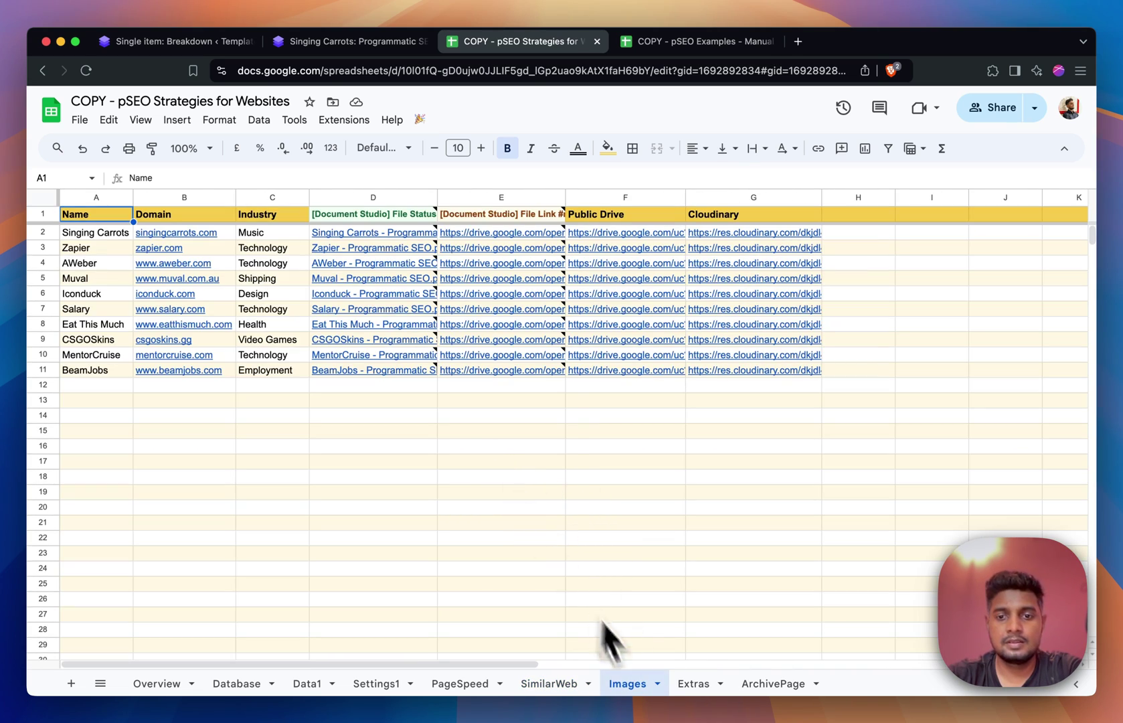
{"action": "left_click", "coordinate": [694, 683]}
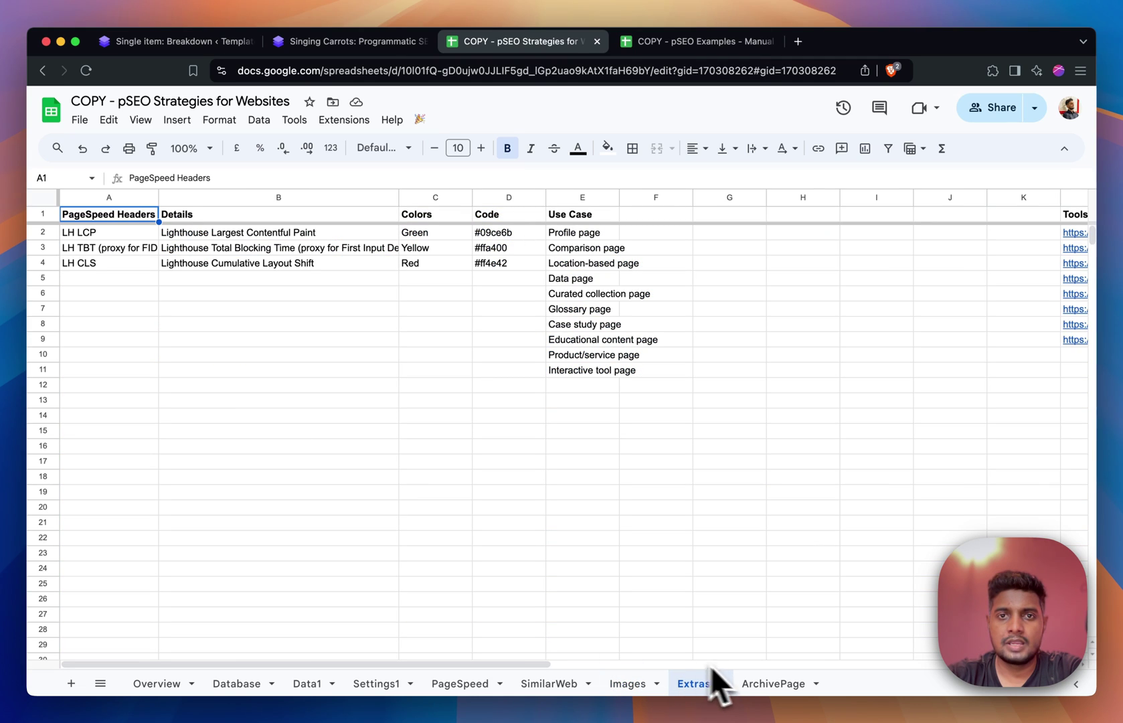
{"action": "left_click", "coordinate": [753, 682]}
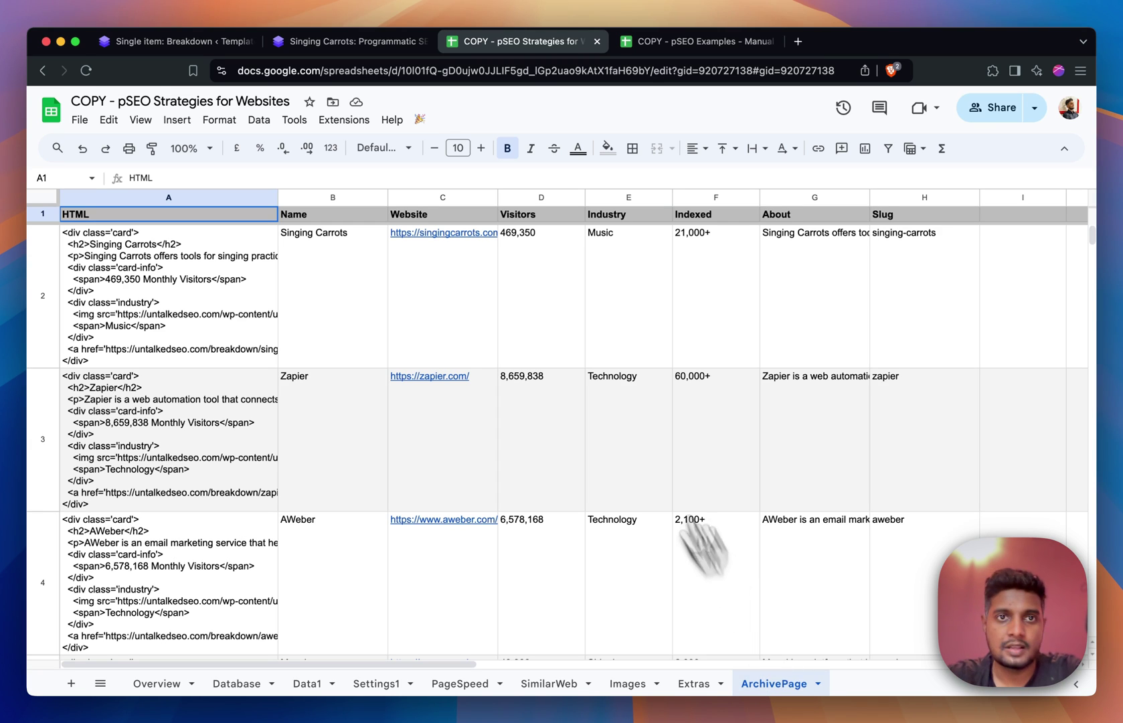
Step: From the Singing Carrots page, open the Examples archive and scroll through the site cards
{"action": "left_click", "coordinate": [395, 41]}
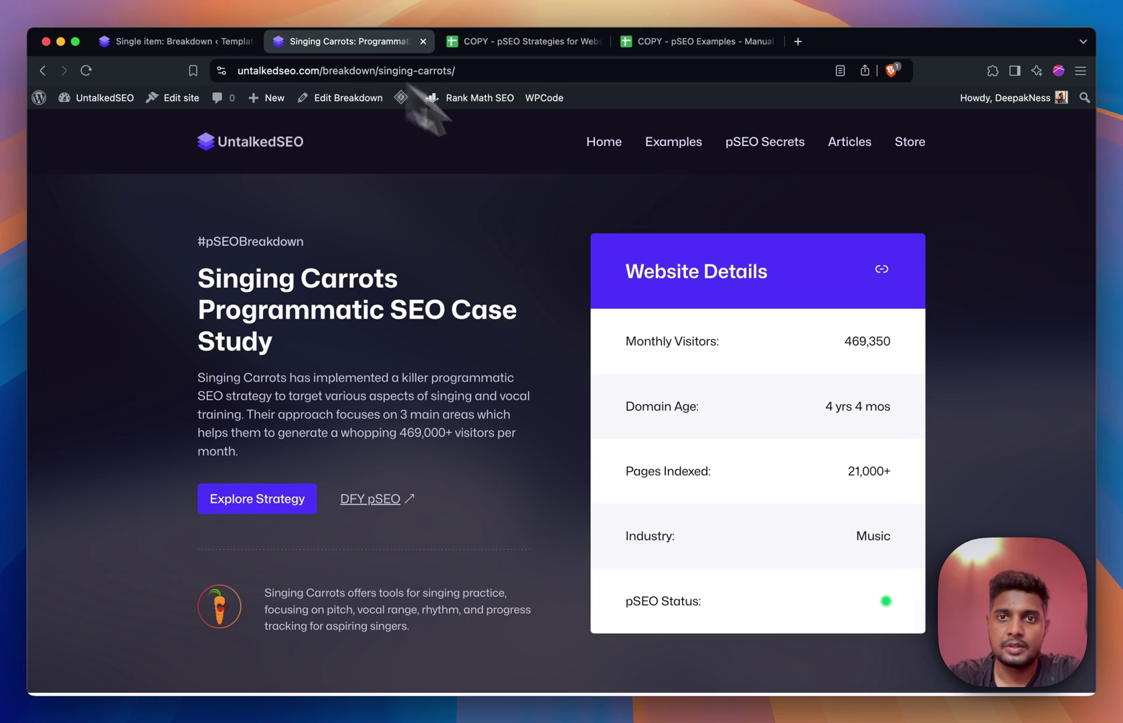
{"action": "left_click", "coordinate": [677, 145]}
{"action": "scroll", "coordinate": [516, 334], "scroll_direction": "down", "scroll_amount": 1}
{"action": "scroll", "coordinate": [514, 356], "scroll_direction": "down", "scroll_amount": 6}
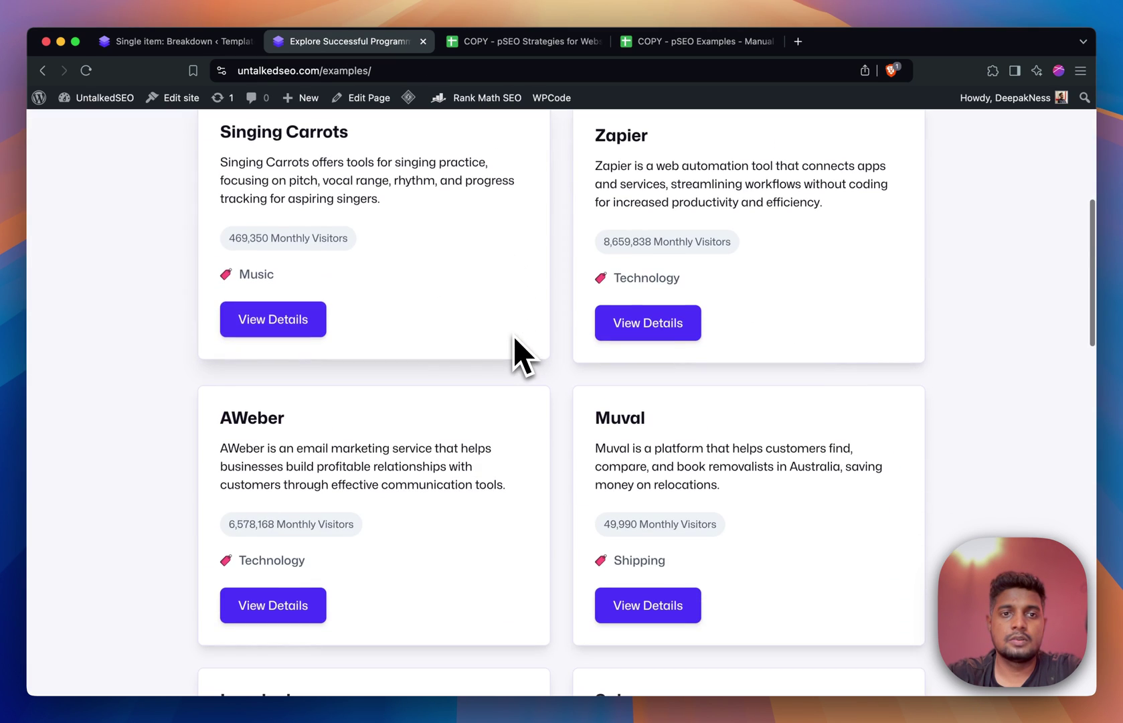
{"action": "scroll", "coordinate": [514, 356], "scroll_direction": "up", "scroll_amount": 2}
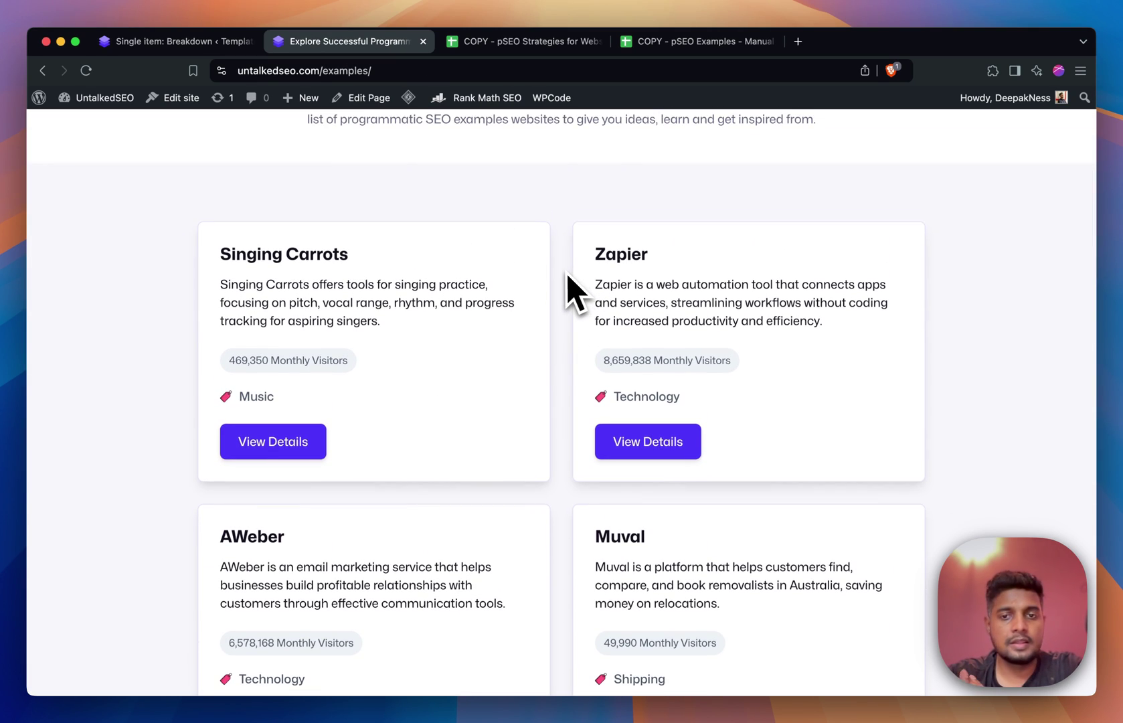
{"action": "scroll", "coordinate": [567, 281], "scroll_direction": "down", "scroll_amount": 10}
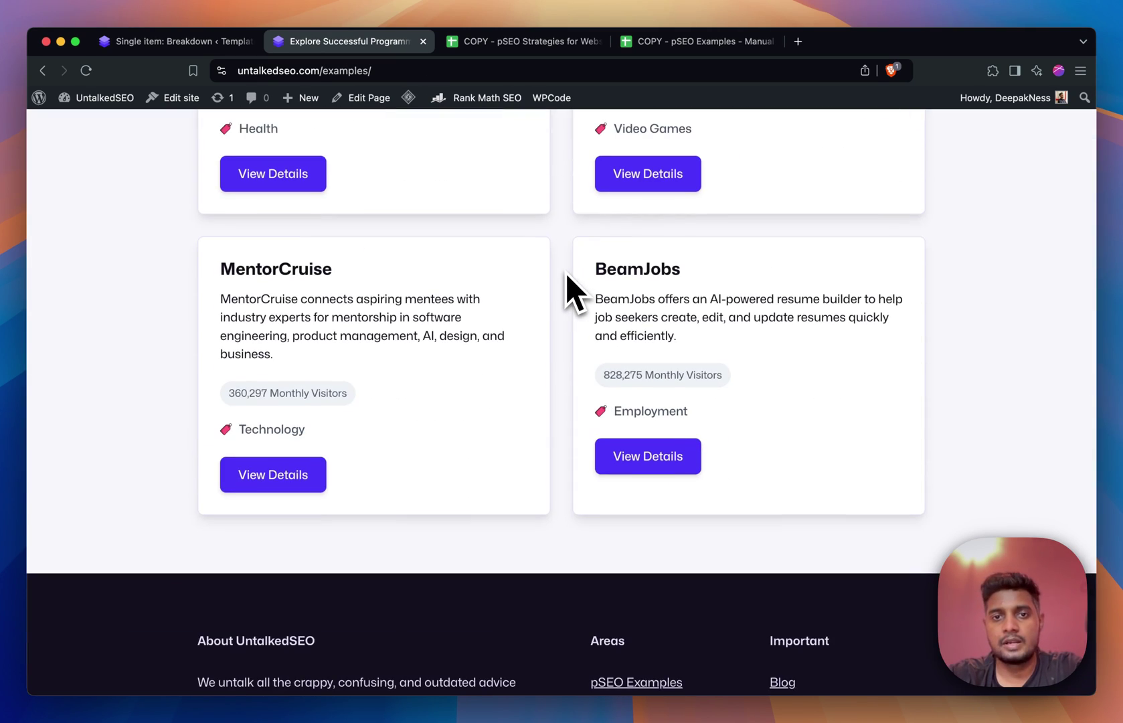
{"action": "scroll", "coordinate": [567, 281], "scroll_direction": "up", "scroll_amount": 15}
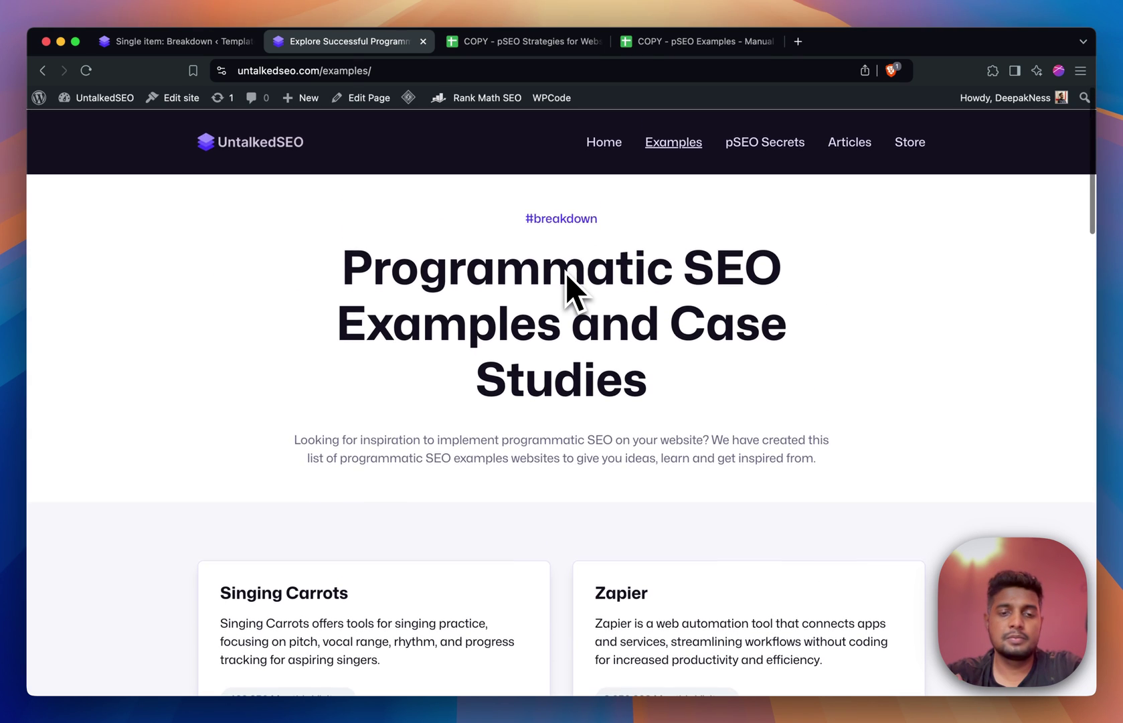
{"action": "scroll", "coordinate": [566, 281], "scroll_direction": "down", "scroll_amount": 8}
{"action": "scroll", "coordinate": [570, 268], "scroll_direction": "up", "scroll_amount": 2}
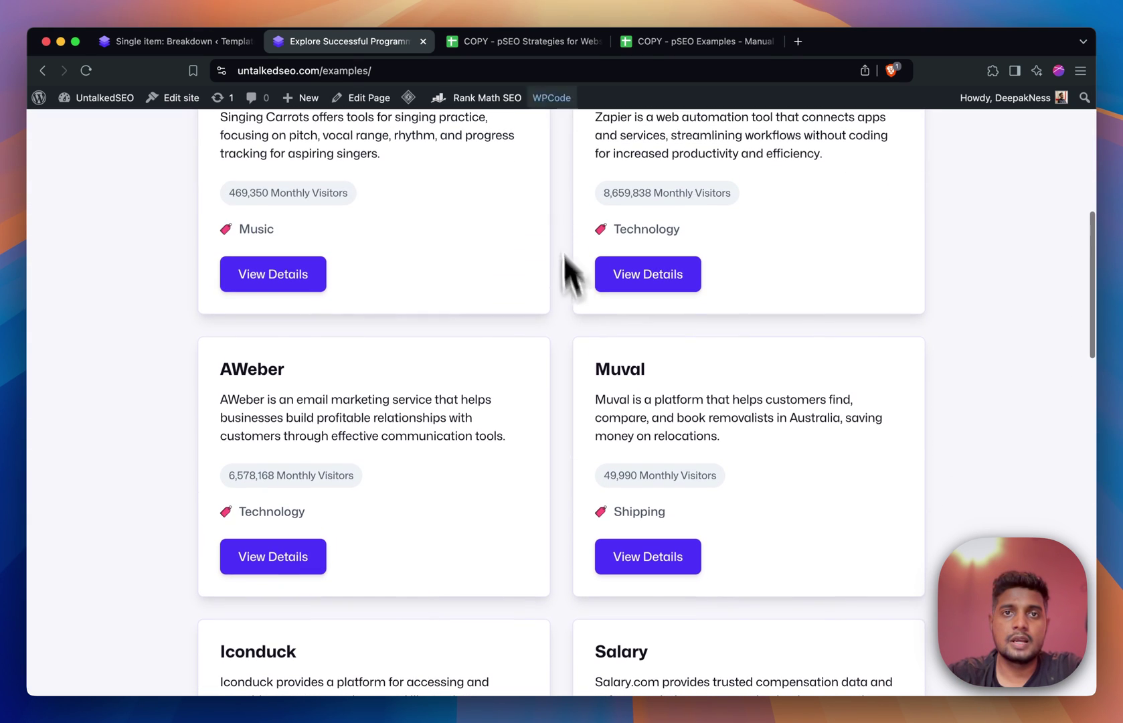
Step: Expand and read the HTML card formula in ArchivePage A2, then switch to the Manual Archive Page spreadsheet
{"action": "left_click", "coordinate": [533, 43]}
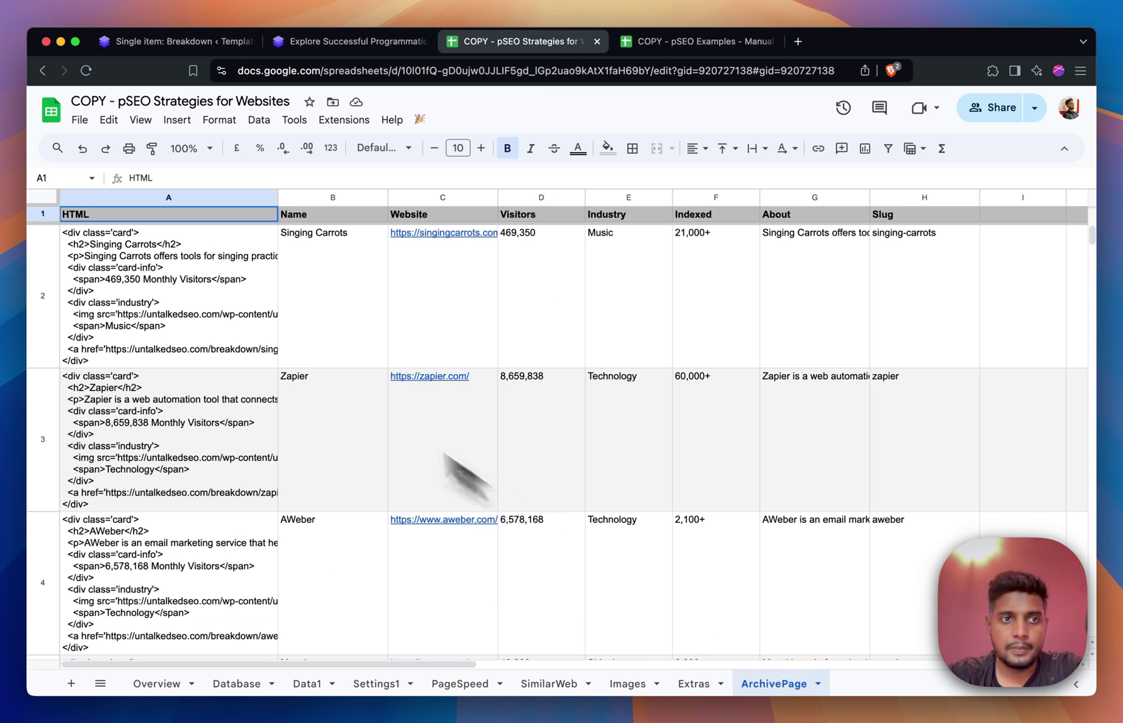
{"action": "left_click", "coordinate": [253, 330]}
{"action": "left_click_drag", "start_coordinate": [242, 188], "coordinate": [243, 314]}
{"action": "scroll", "coordinate": [251, 268], "scroll_direction": "down", "scroll_amount": 1}
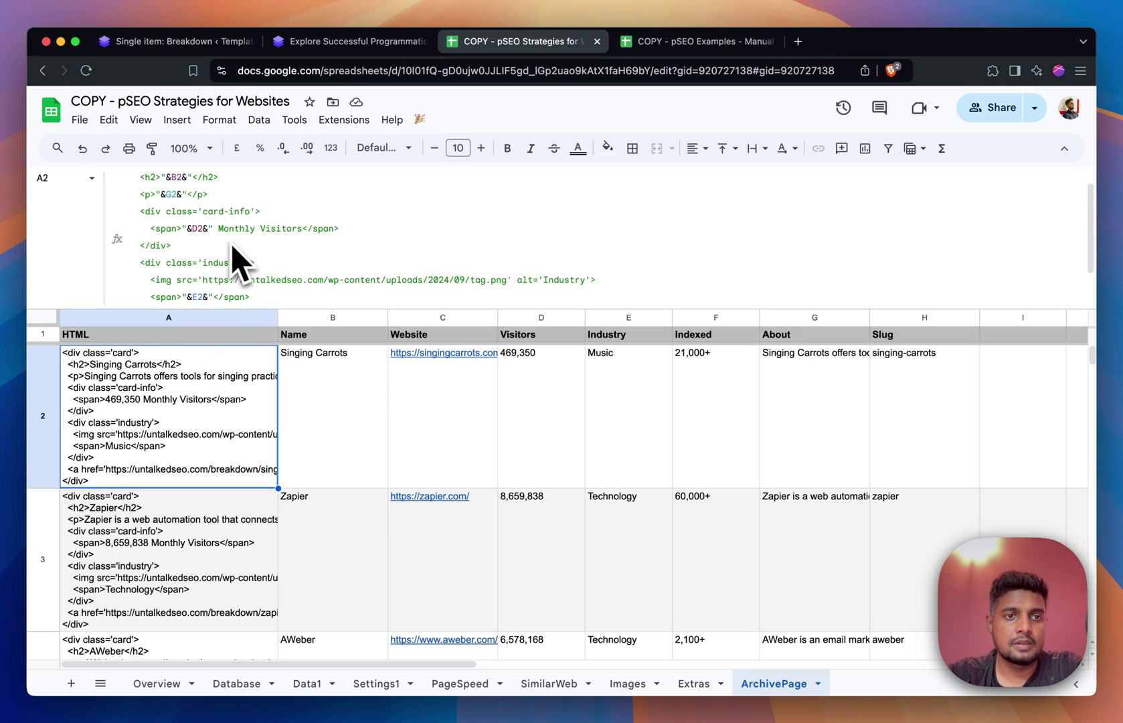
{"action": "scroll", "coordinate": [241, 257], "scroll_direction": "down", "scroll_amount": 3}
{"action": "left_click_drag", "start_coordinate": [295, 309], "coordinate": [278, 201]}
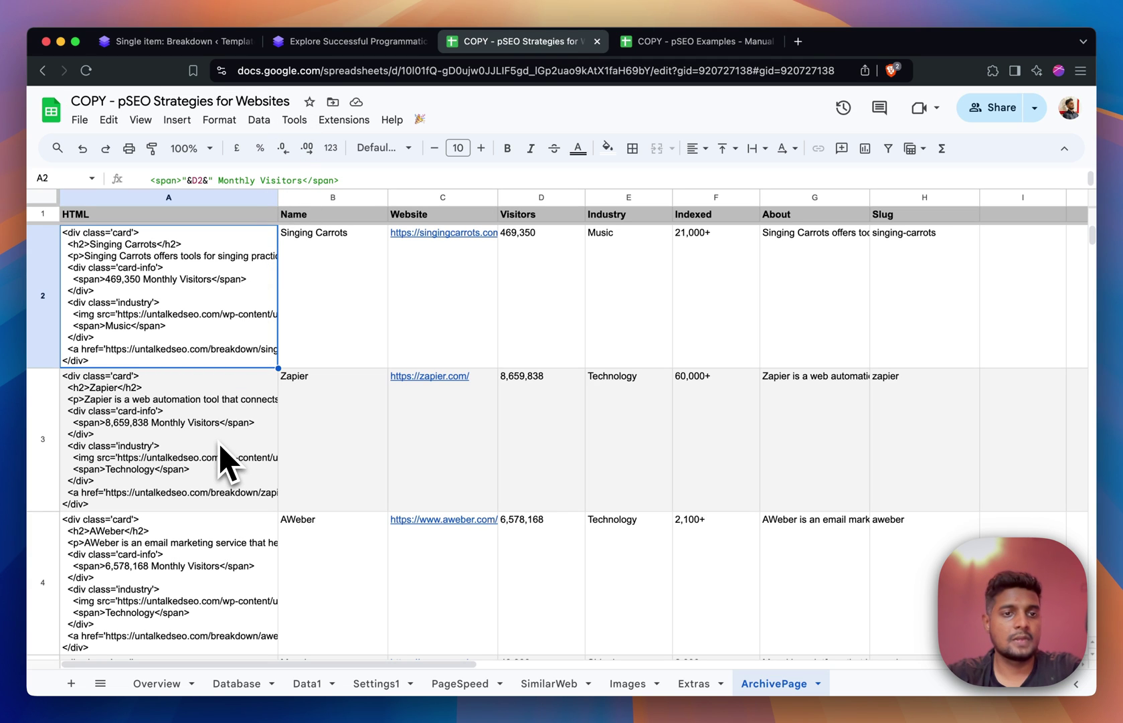
{"action": "scroll", "coordinate": [195, 432], "scroll_direction": "down", "scroll_amount": 10}
{"action": "scroll", "coordinate": [200, 431], "scroll_direction": "up", "scroll_amount": 12}
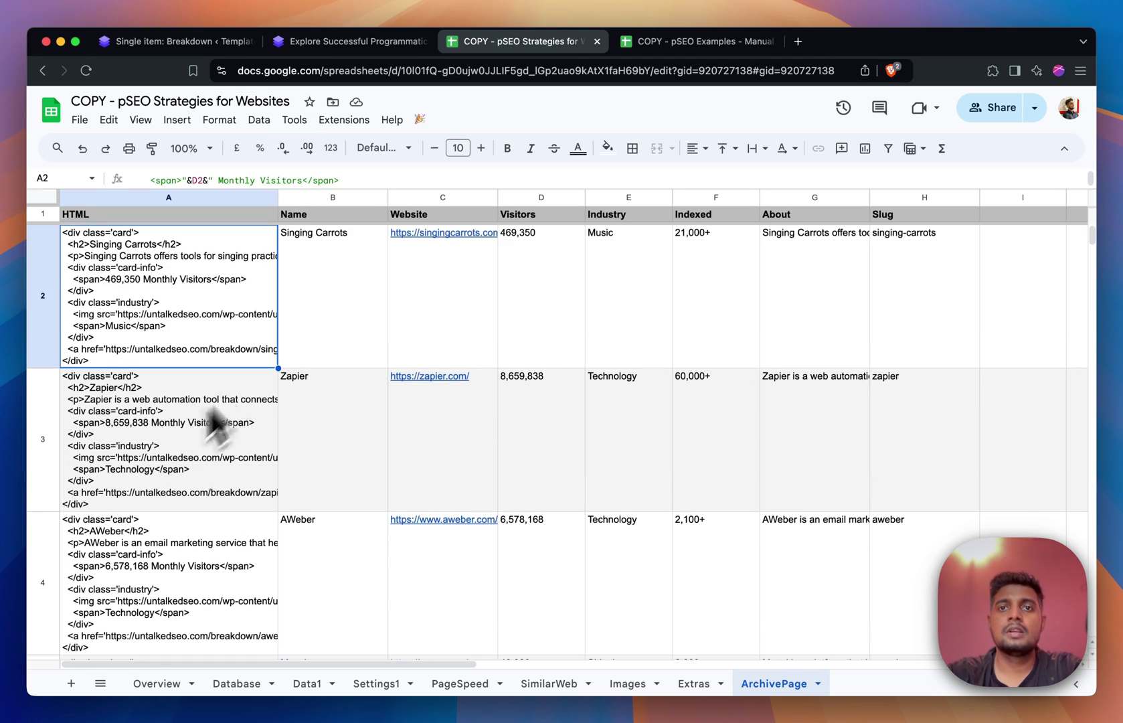
{"action": "left_click", "coordinate": [654, 43]}
Step: Select the copied cards A2:J2 on CopiedData and compare them with the ArchivePage sheet
{"action": "left_click", "coordinate": [242, 683]}
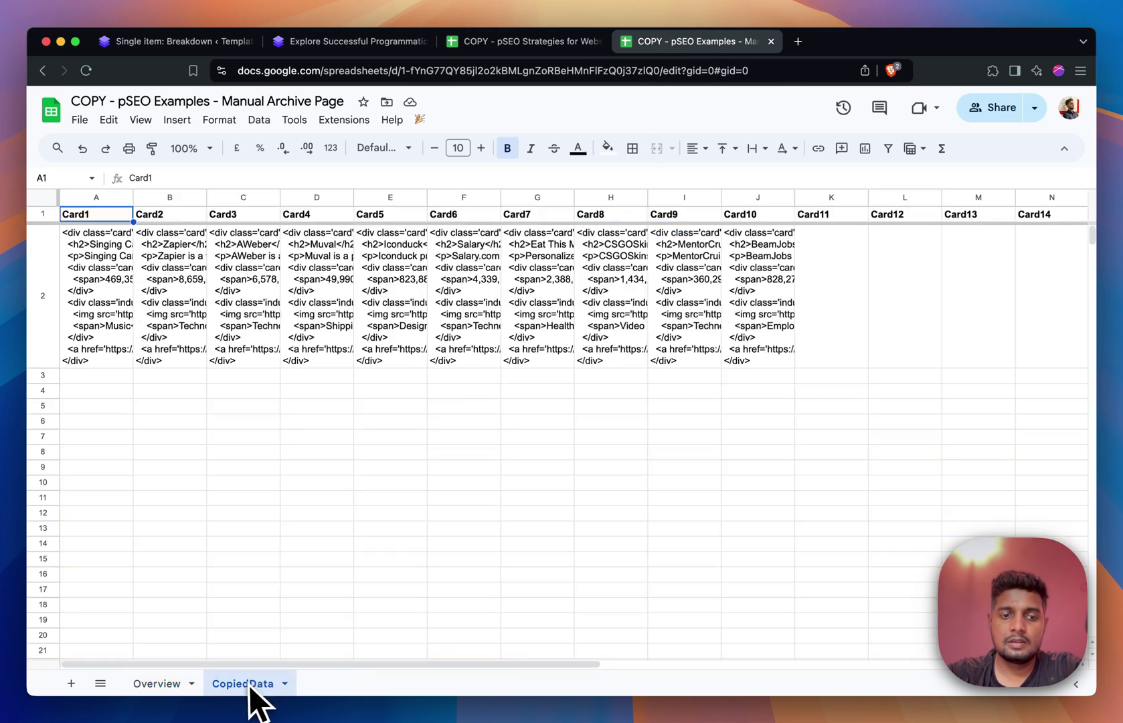
{"action": "left_click", "coordinate": [518, 480]}
{"action": "left_click_drag", "start_coordinate": [127, 333], "coordinate": [736, 301]}
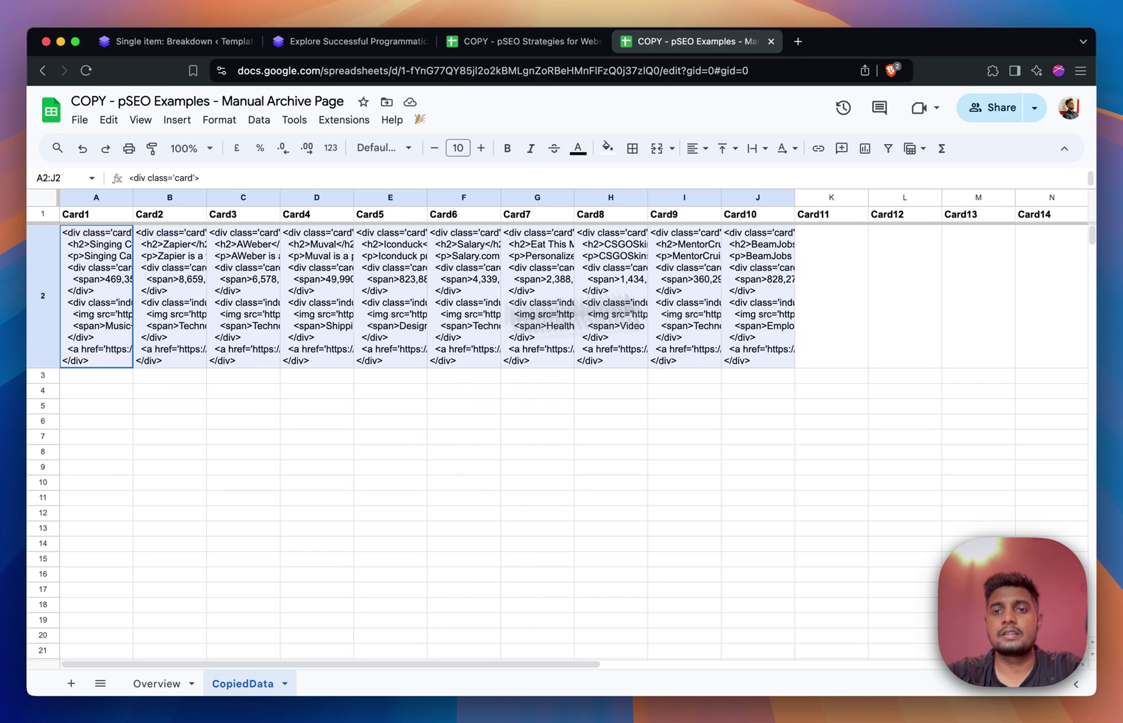
{"action": "left_click", "coordinate": [575, 42]}
{"action": "scroll", "coordinate": [238, 311], "scroll_direction": "down", "scroll_amount": 2}
{"action": "scroll", "coordinate": [234, 311], "scroll_direction": "up", "scroll_amount": 1}
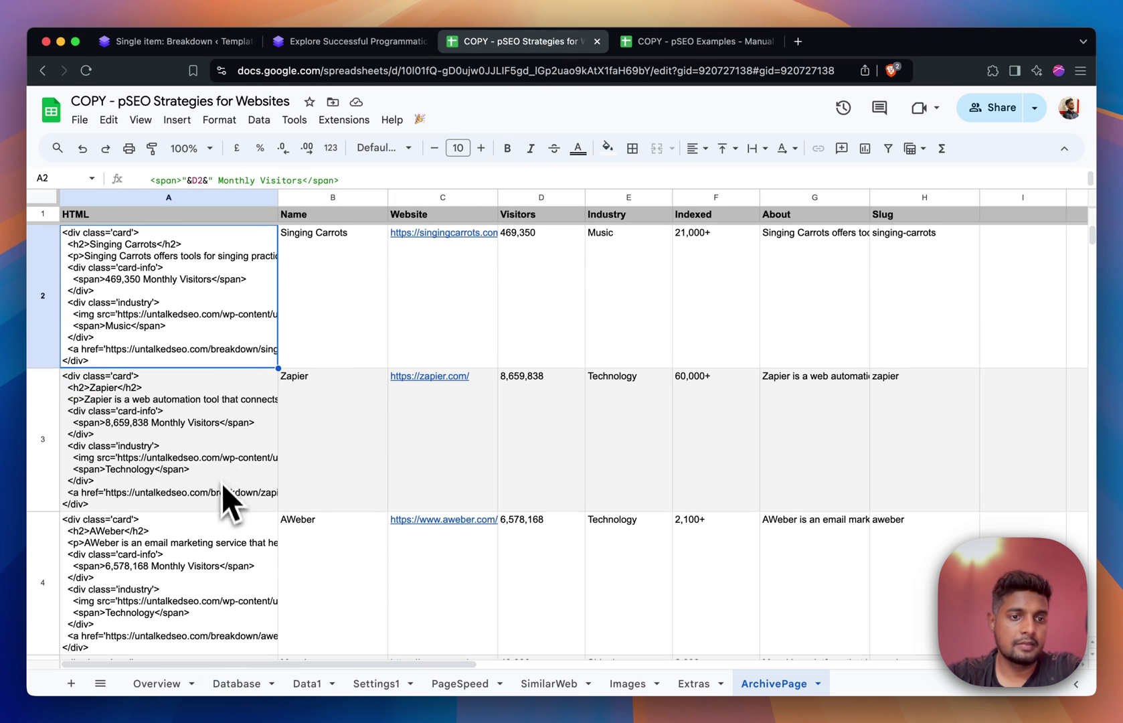
{"action": "scroll", "coordinate": [225, 492], "scroll_direction": "down", "scroll_amount": 4}
Step: Reselect the copied cards A2:I2, then view the Overview sheet's joined result
{"action": "left_click", "coordinate": [716, 42]}
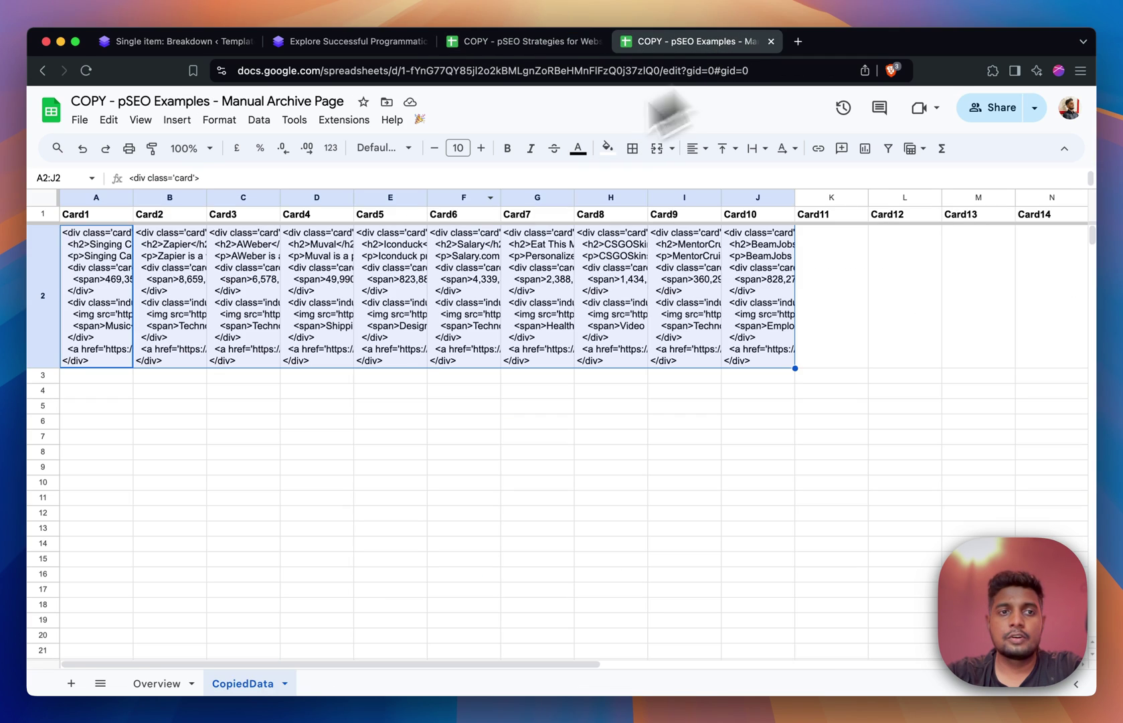
{"action": "left_click", "coordinate": [188, 296]}
{"action": "left_click_drag", "start_coordinate": [135, 295], "coordinate": [665, 285]}
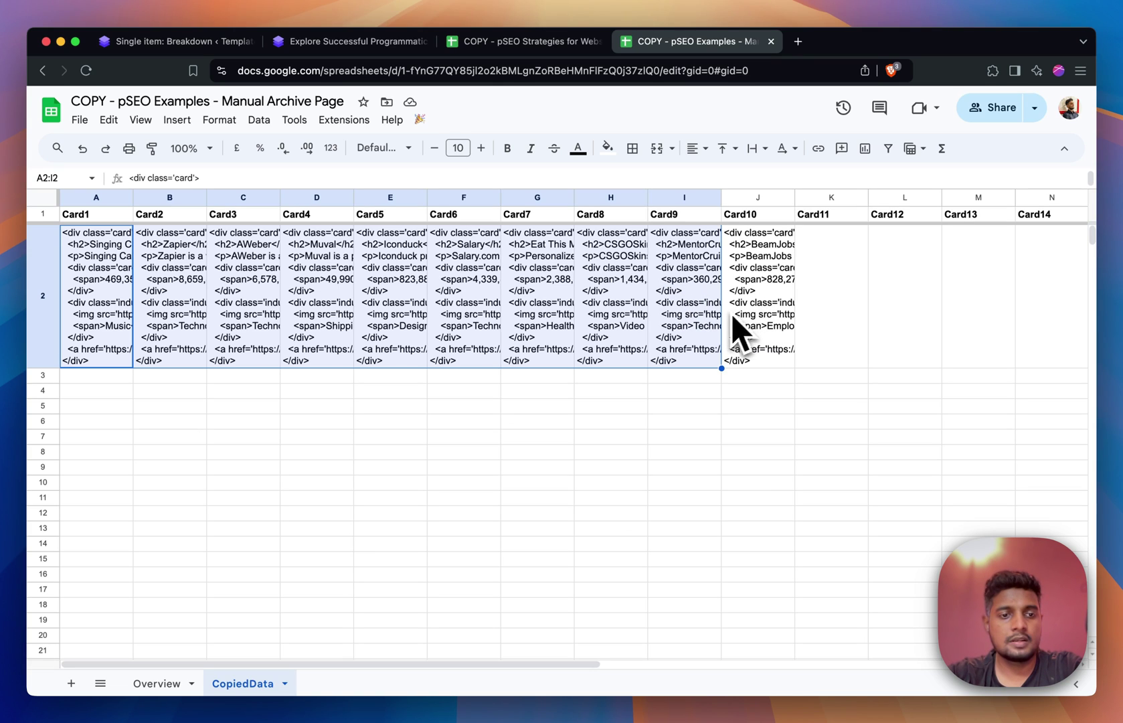
{"action": "left_click", "coordinate": [161, 683]}
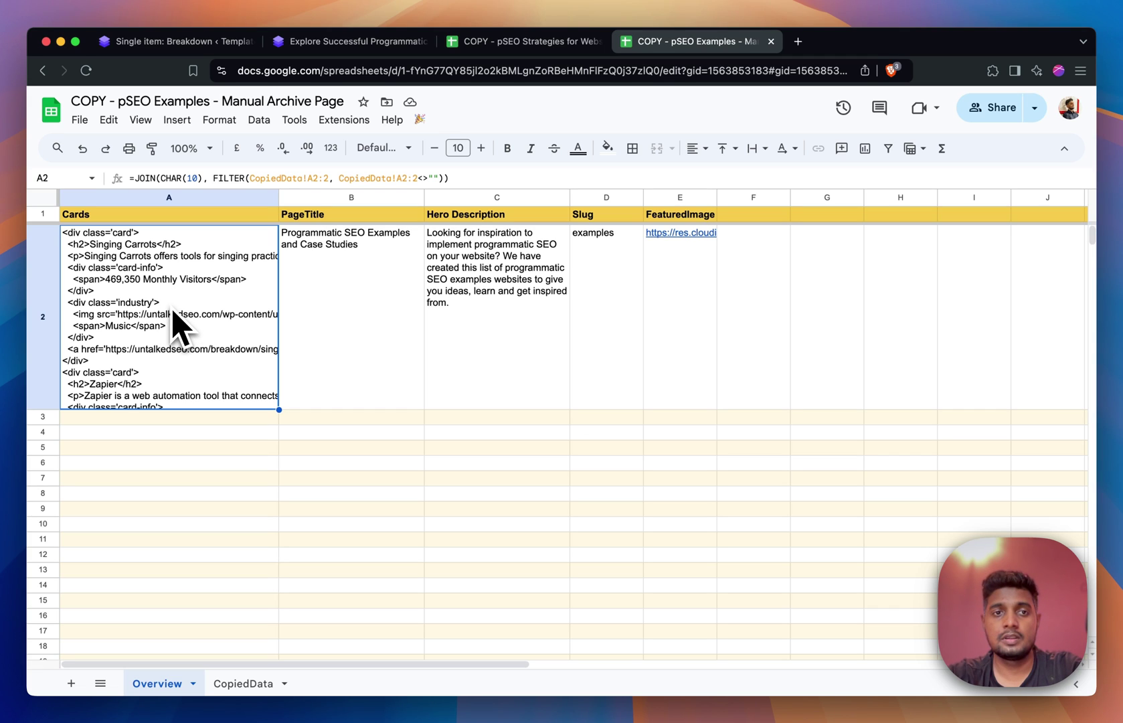
{"action": "left_click_drag", "start_coordinate": [175, 325], "coordinate": [684, 325]}
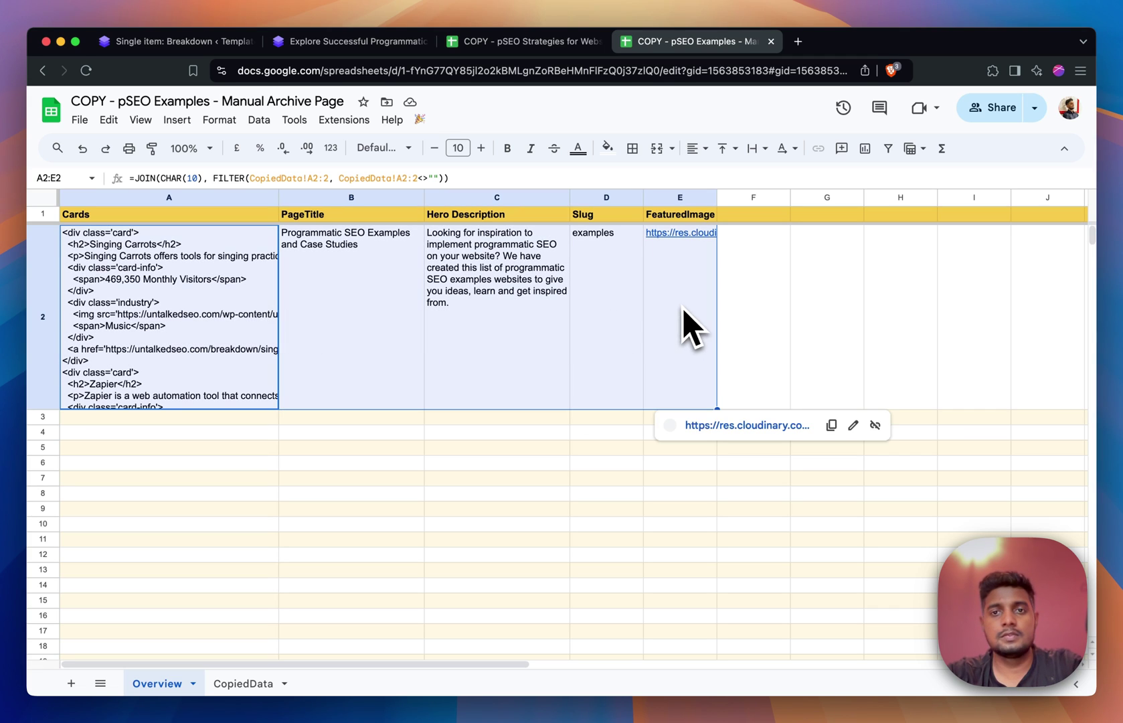
{"action": "left_click", "coordinate": [787, 322]}
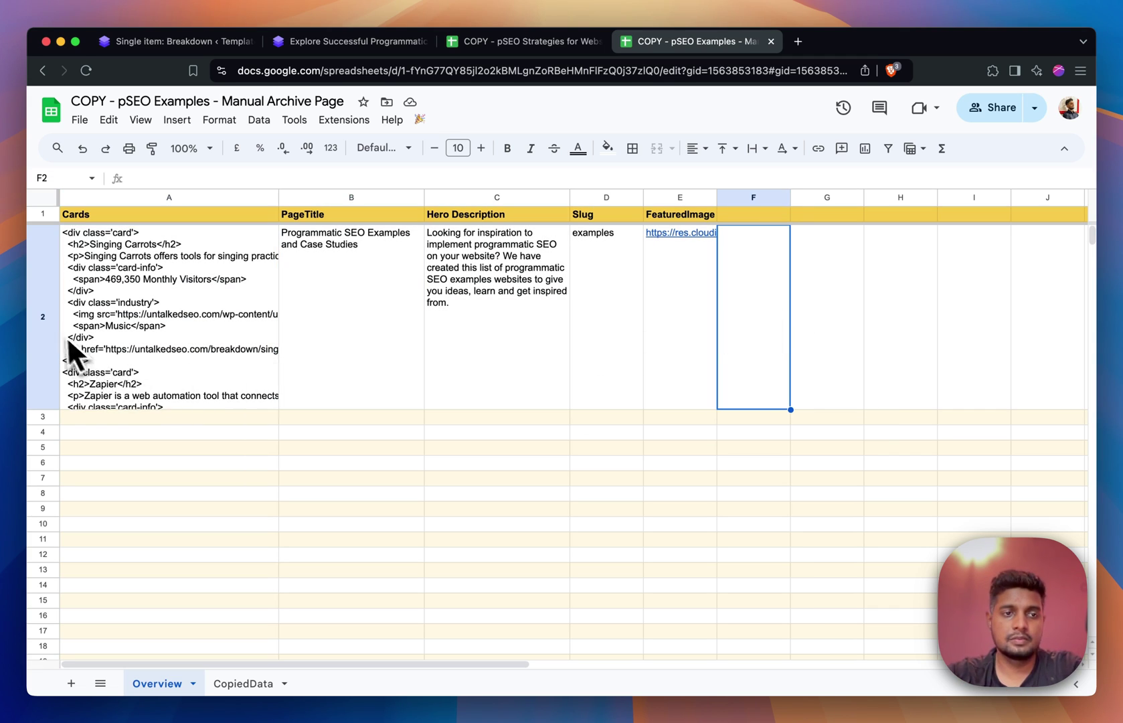
{"action": "left_click", "coordinate": [42, 321]}
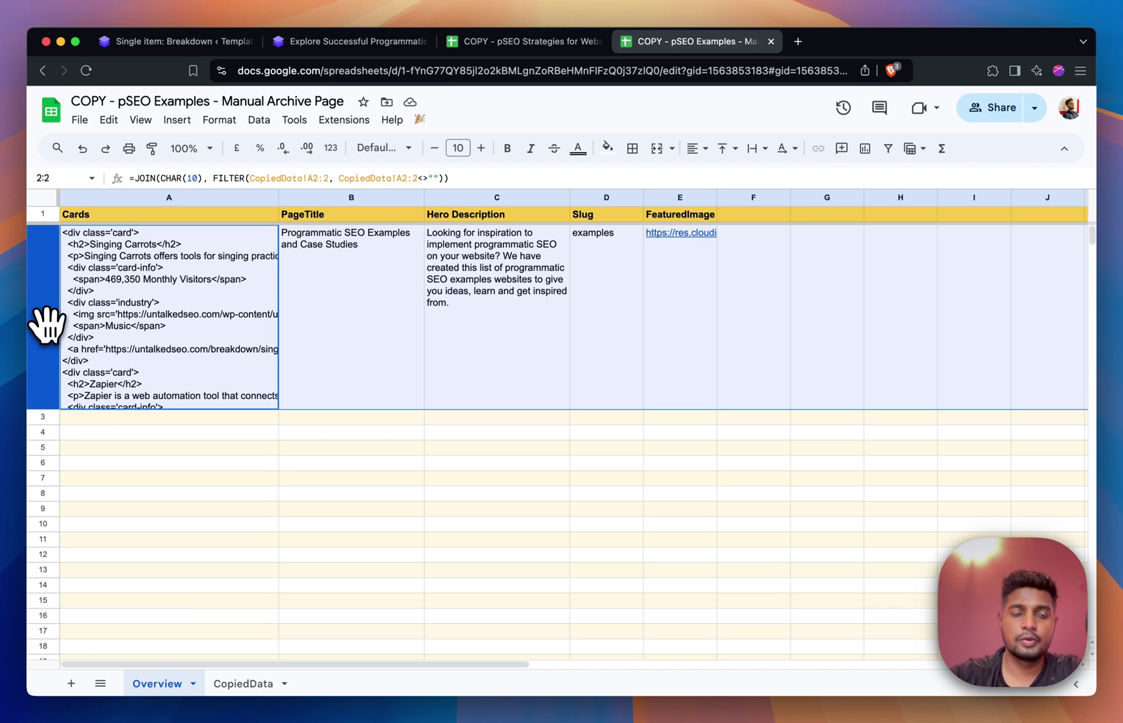
{"action": "left_click", "coordinate": [199, 358]}
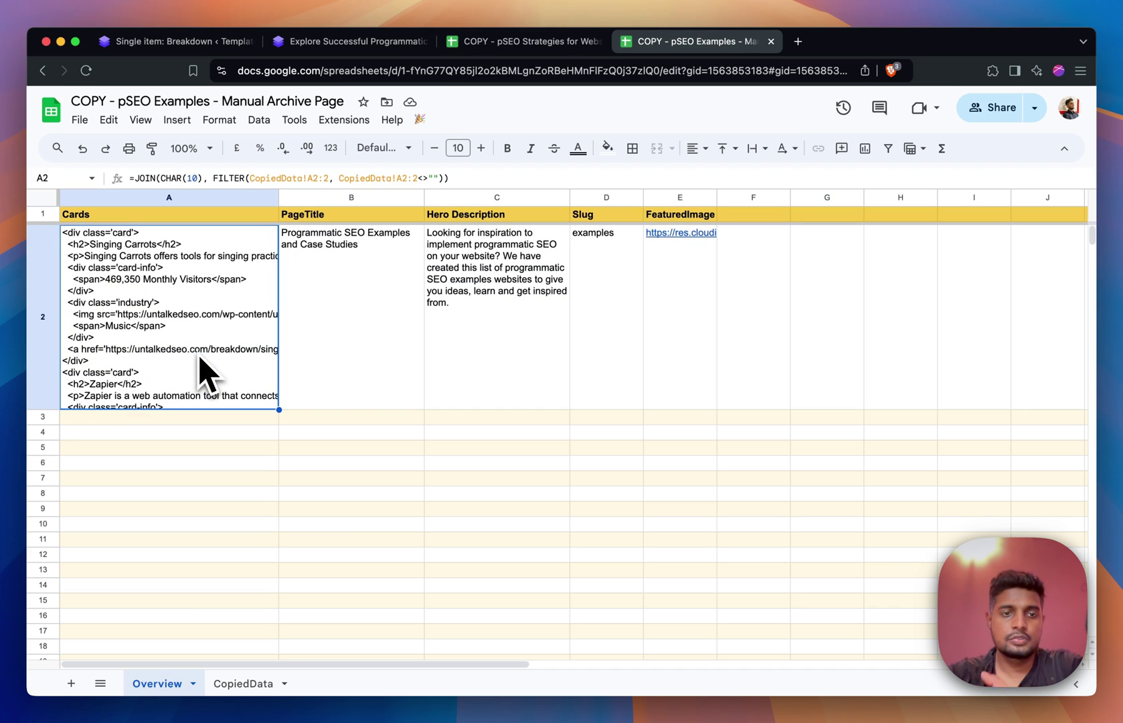